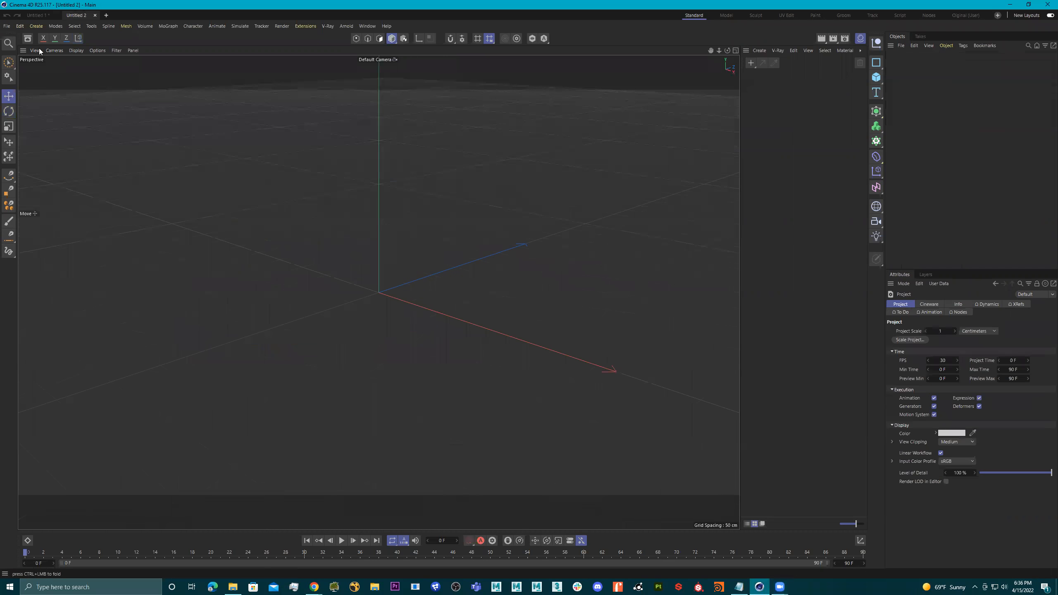
click(845, 41)
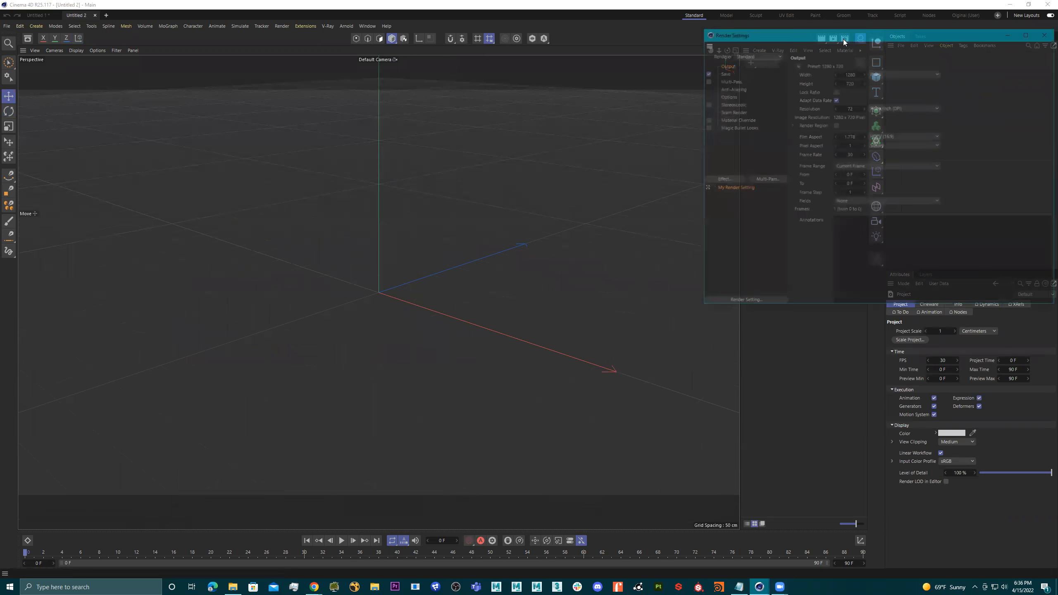
click(1048, 32)
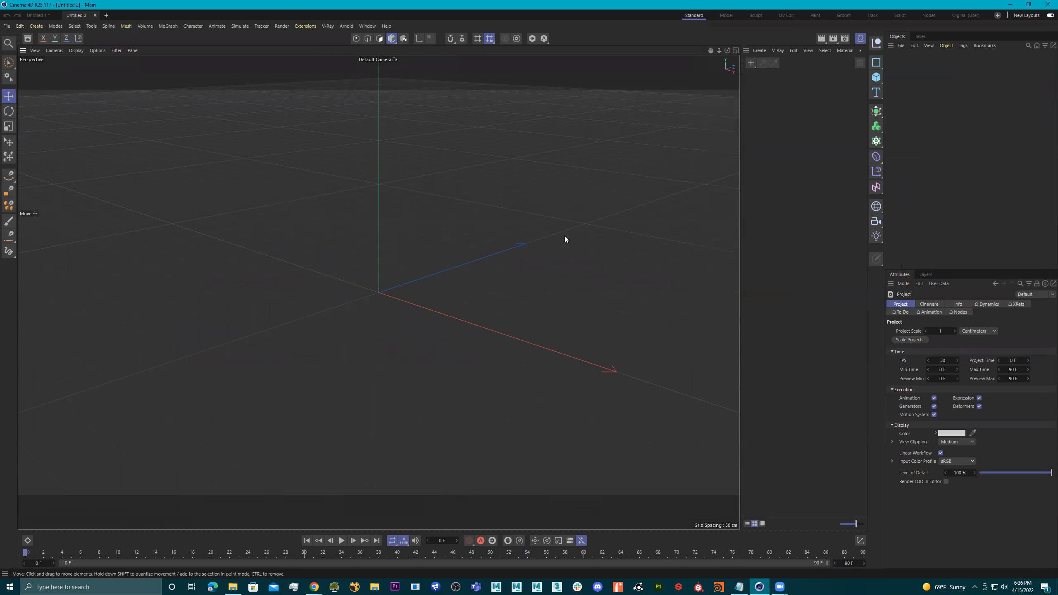
alt+drag(482, 232, 515, 224)
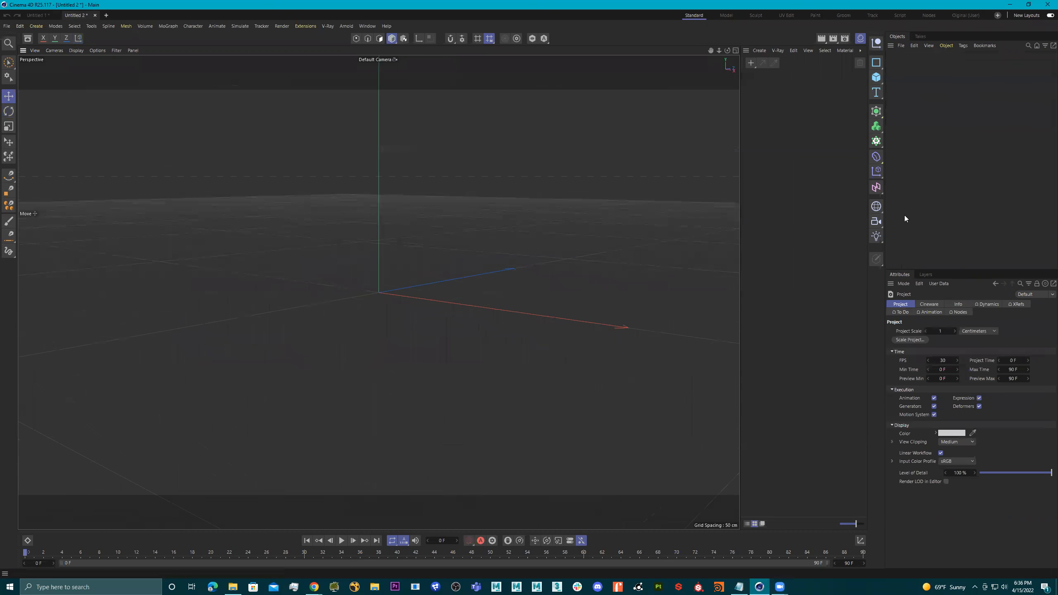
Add a camera to the scene and attach a Camera Calibrator tag to it.
click(875, 221)
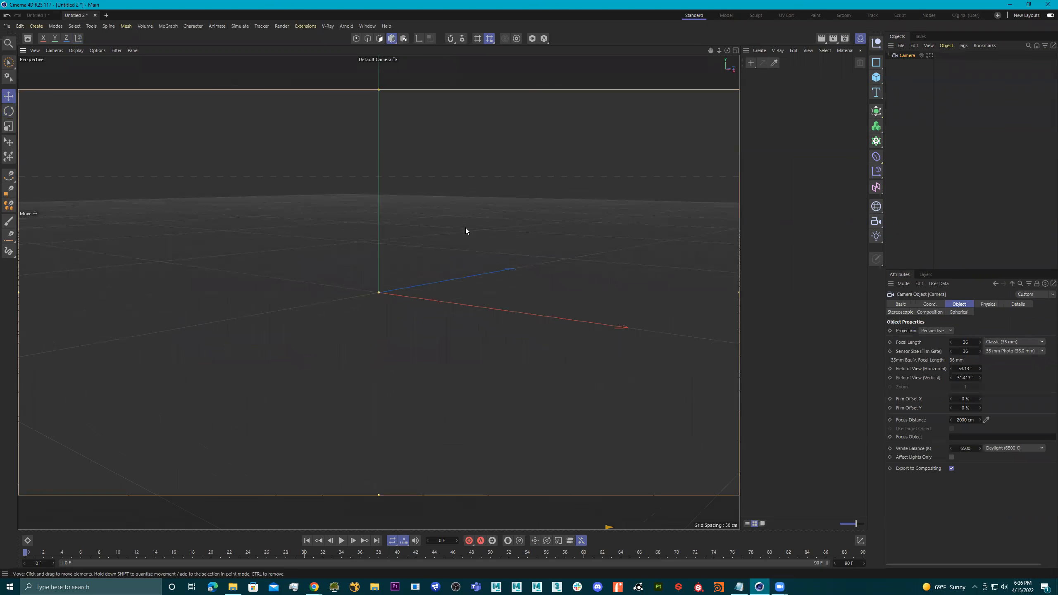
right_click(906, 55)
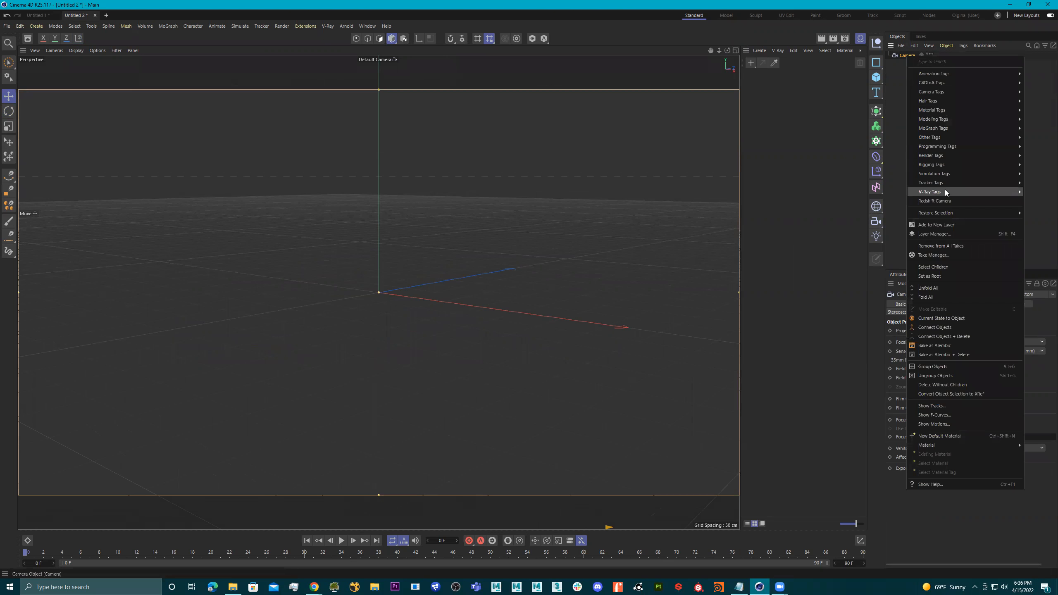
mouse_move(944, 185)
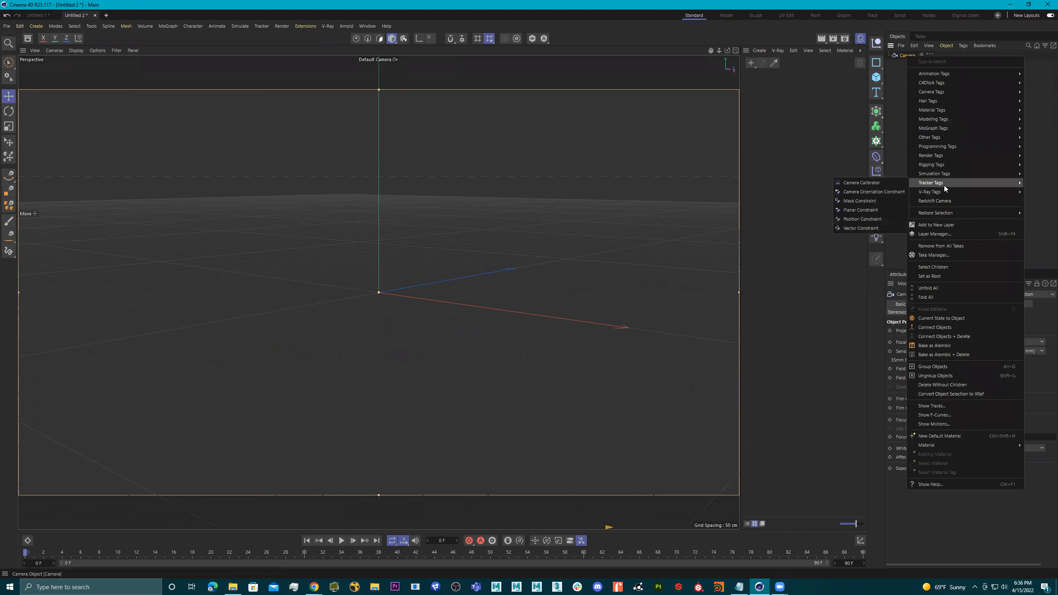
click(878, 184)
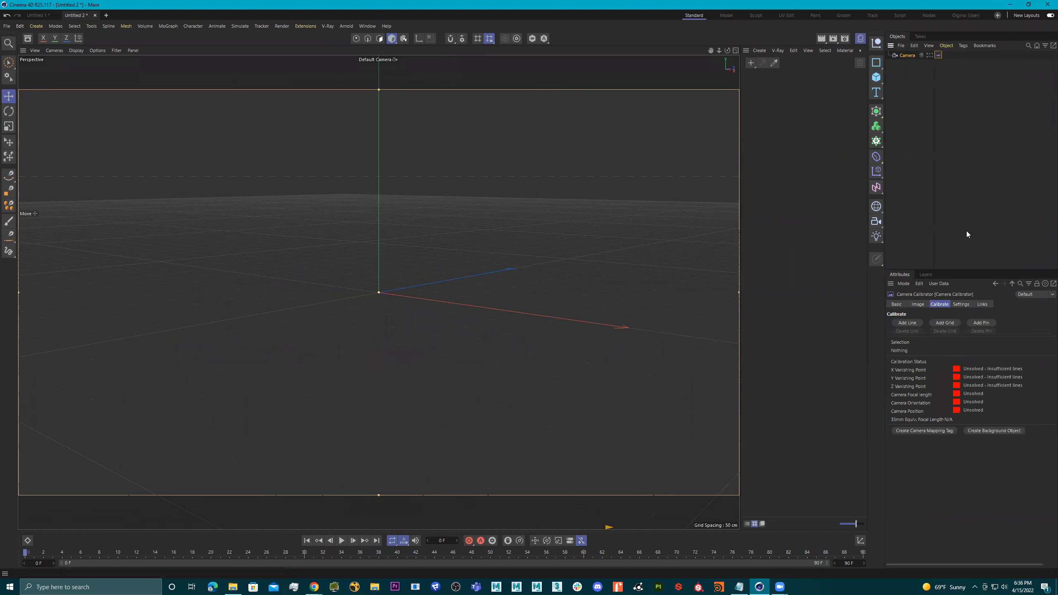
Load thumbnail_IMG_7225.jpg as the calibrator's image and scale it so the full image fits the frame.
click(918, 304)
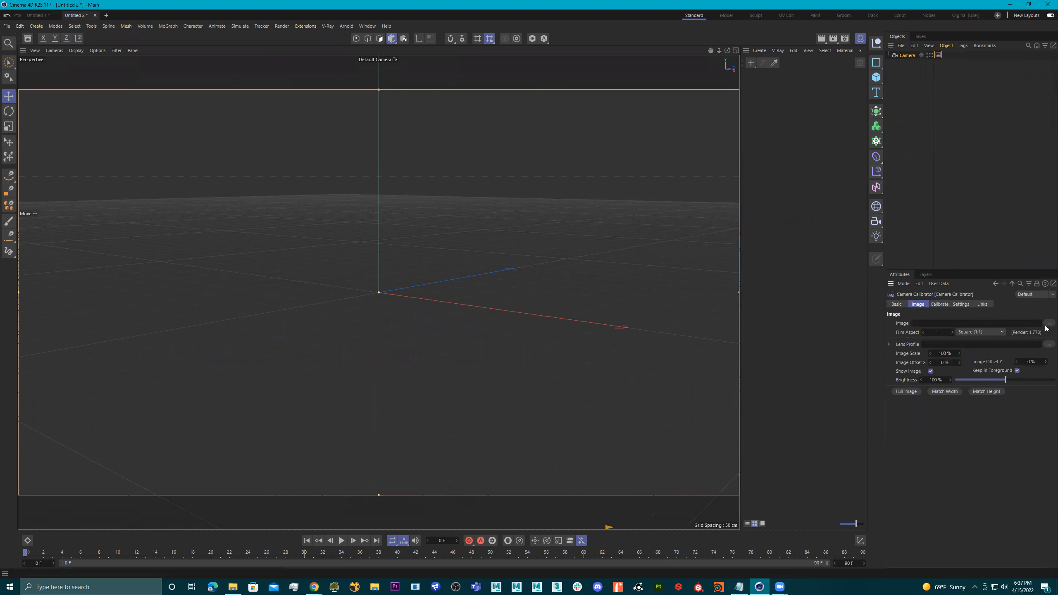
click(1049, 324)
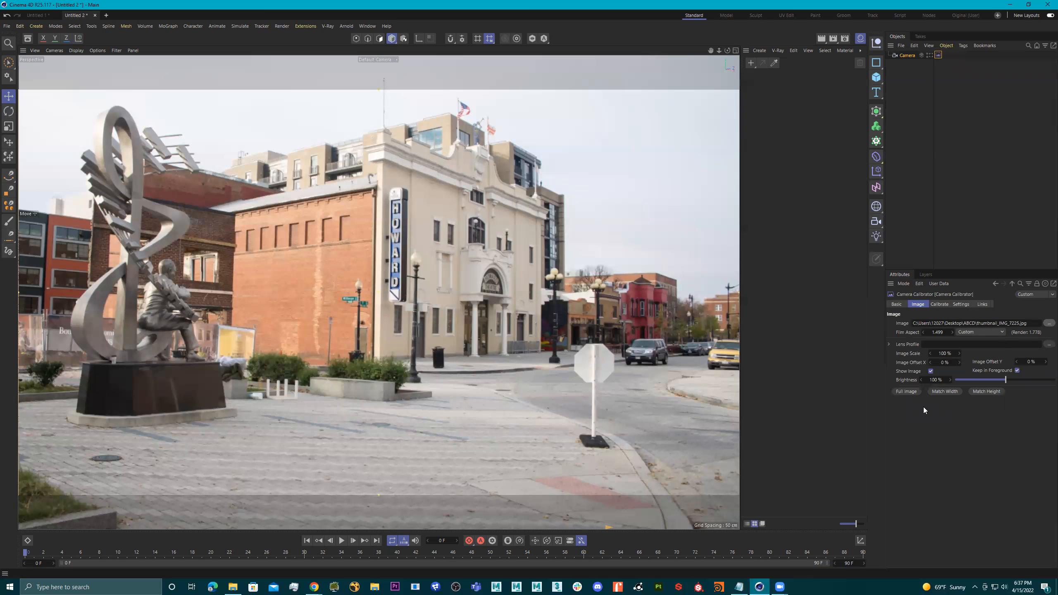
click(908, 392)
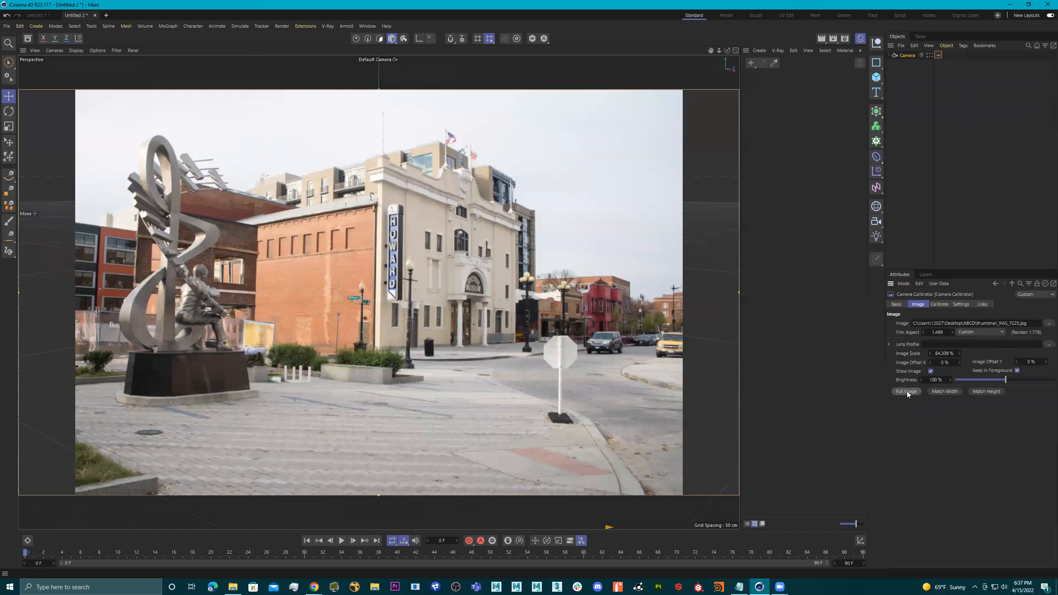
Add a calibration grid and align its four corners with the paving pattern in the photo's foreground.
click(940, 304)
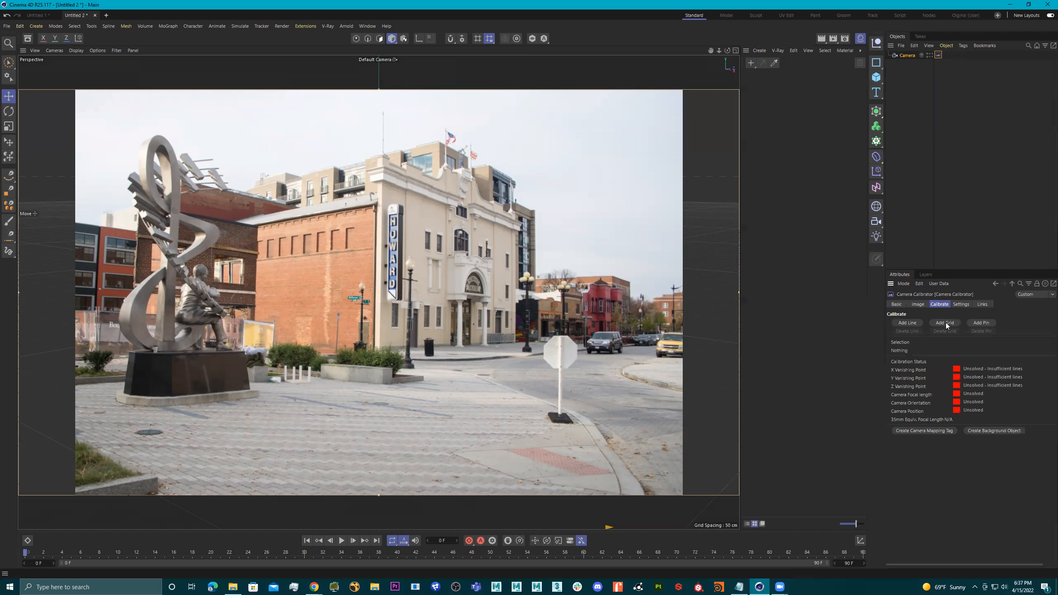
click(945, 323)
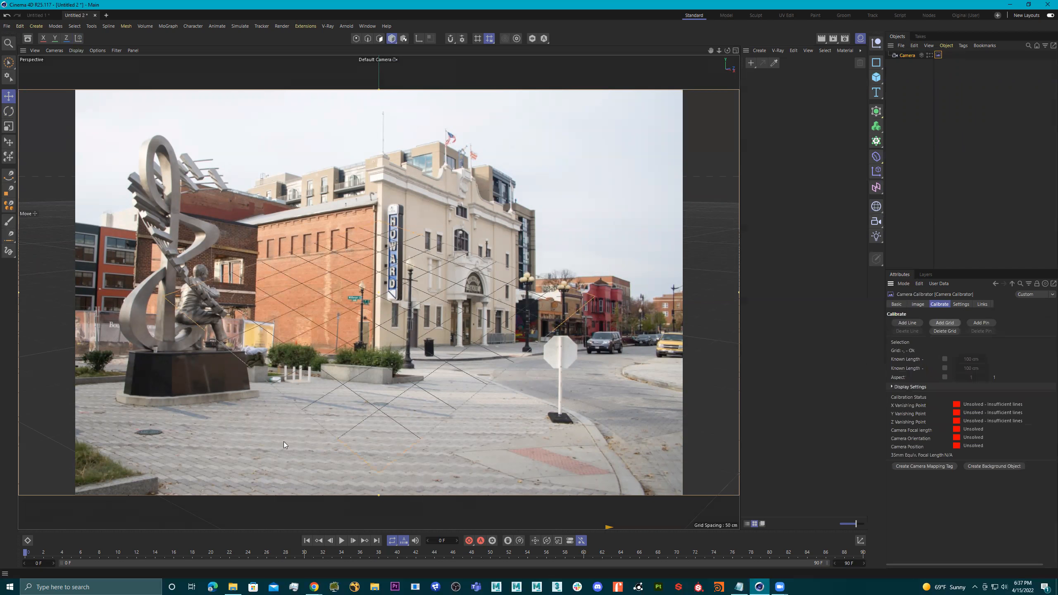
drag(380, 475, 263, 493)
drag(160, 295, 133, 442)
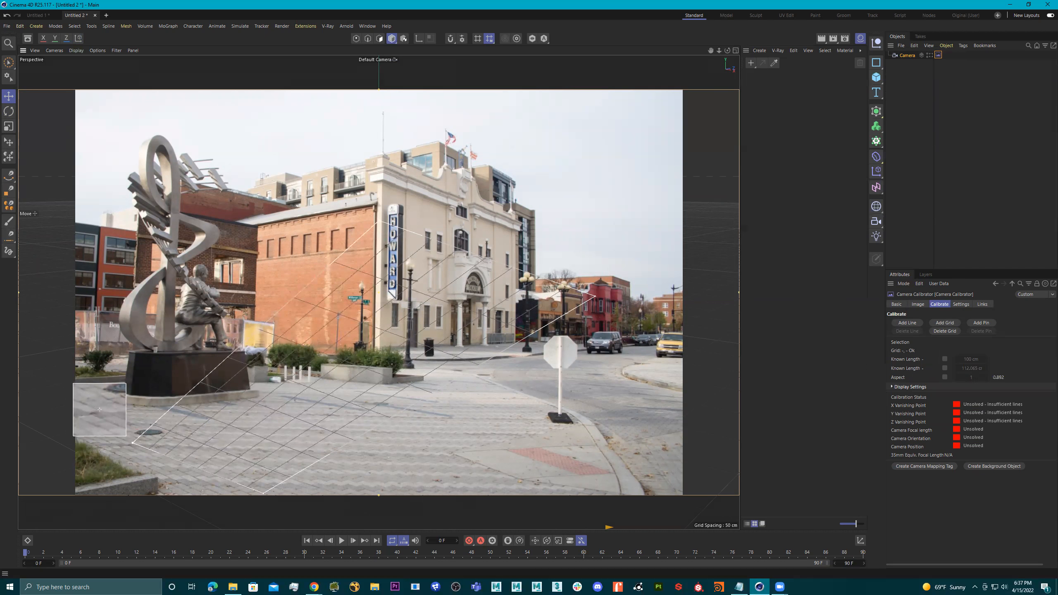
drag(133, 442, 133, 443)
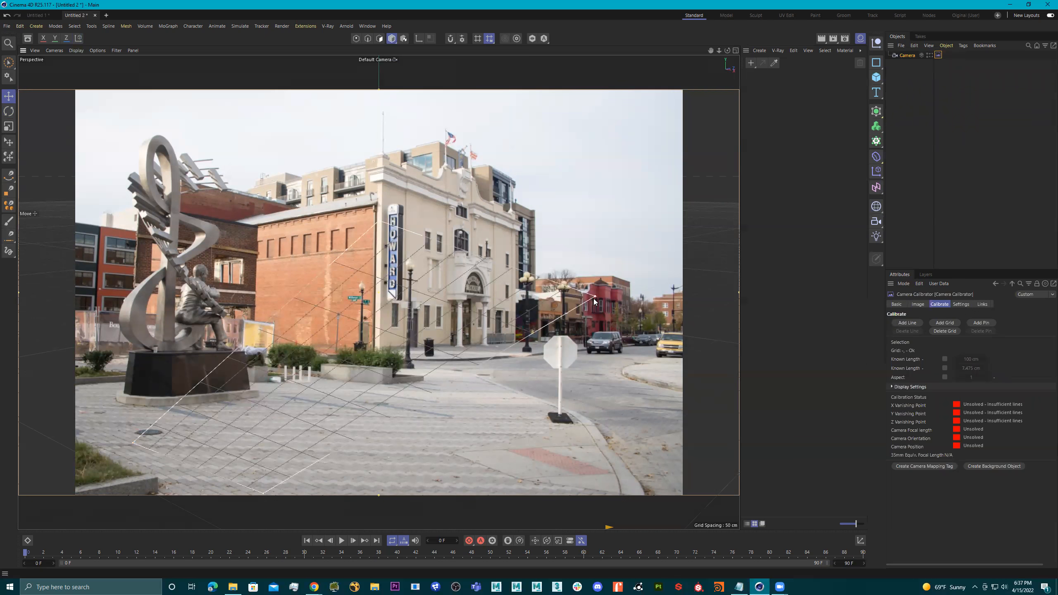
drag(595, 297, 444, 441)
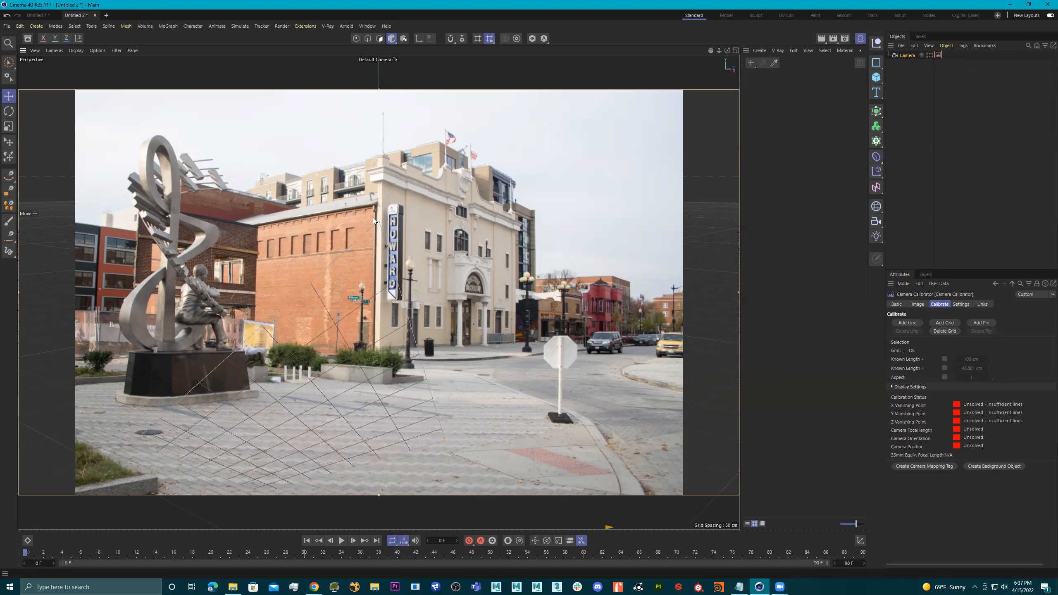
drag(378, 221, 292, 415)
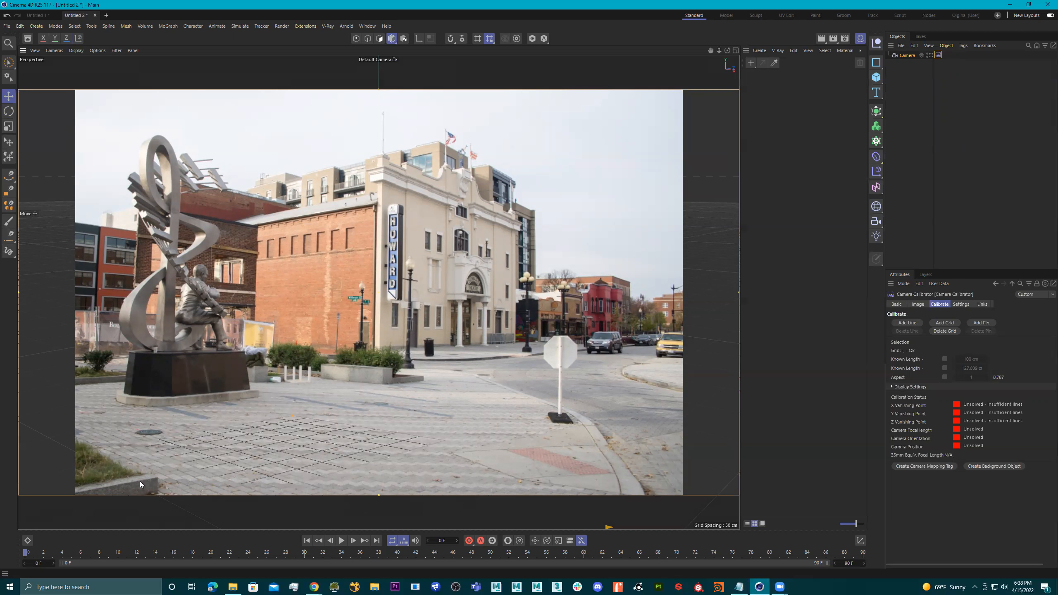
Assign the grid's two line directions to the X and Z axes.
click(355, 466)
click(348, 425)
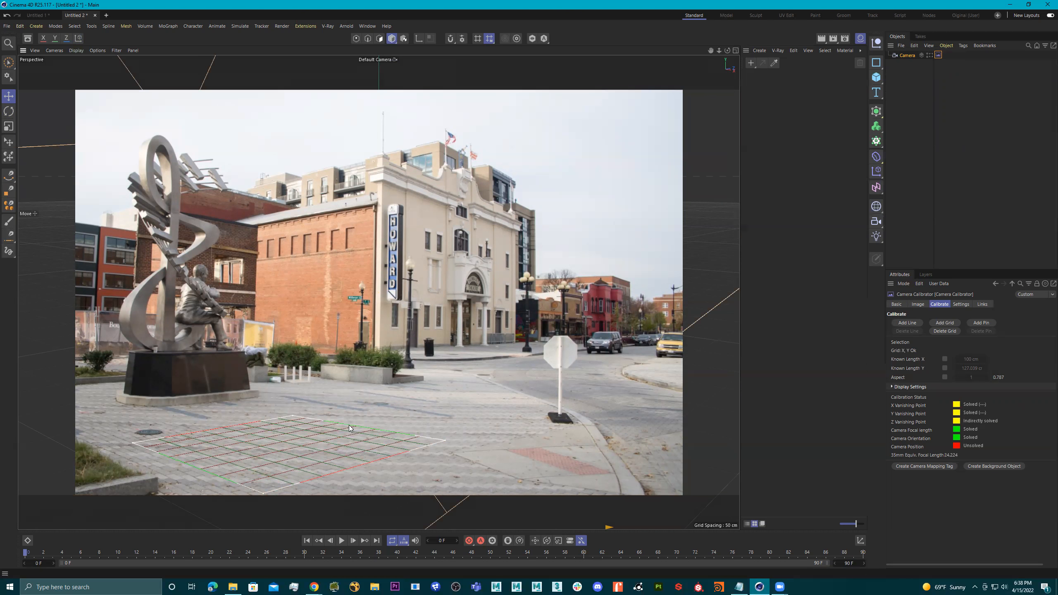
click(349, 426)
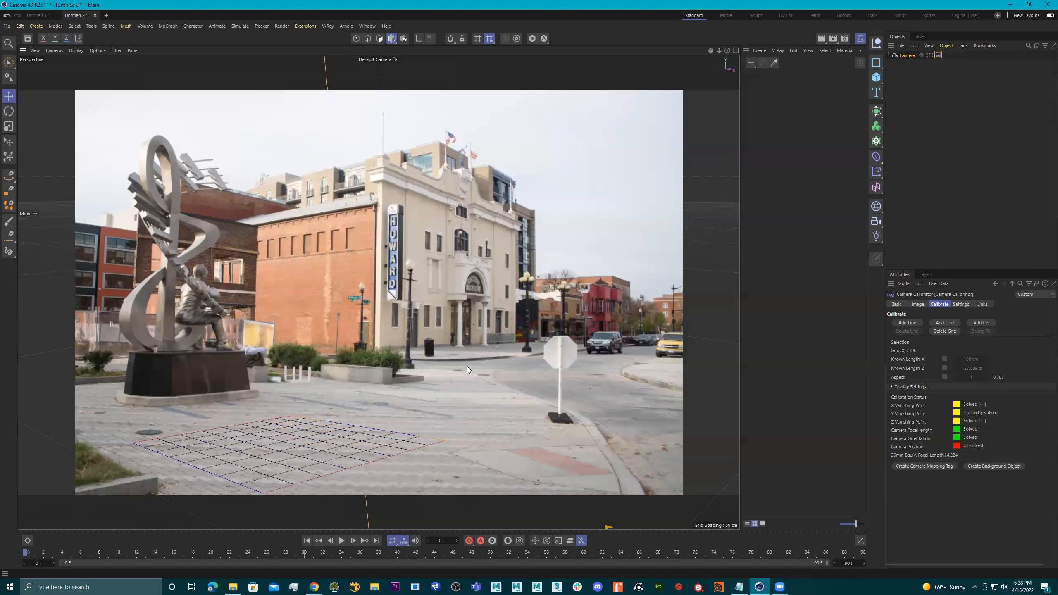
Look through the calibrated camera and create a background object from the calibration photo.
click(930, 55)
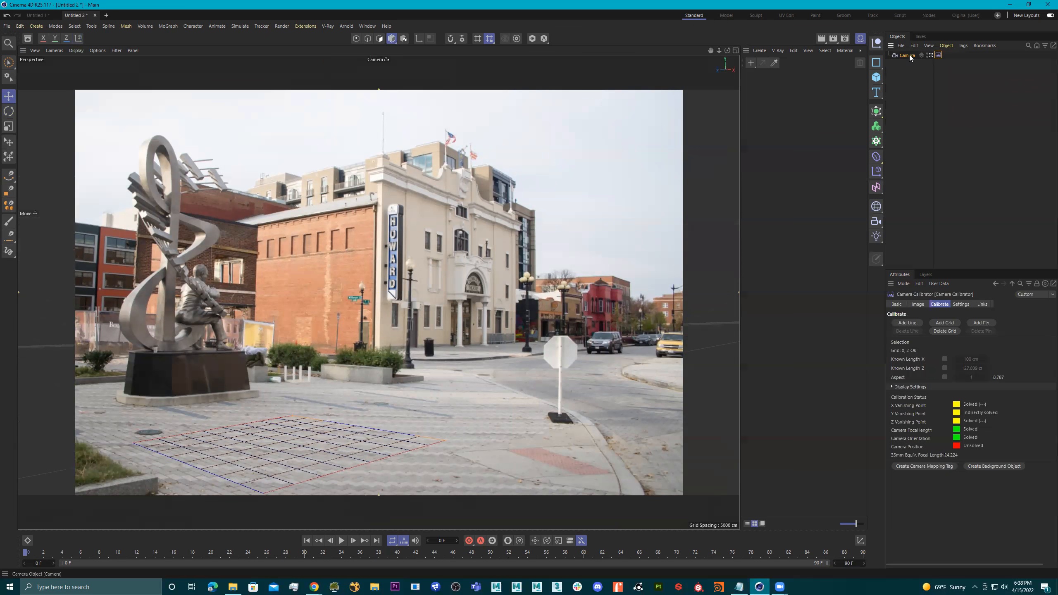
click(1004, 466)
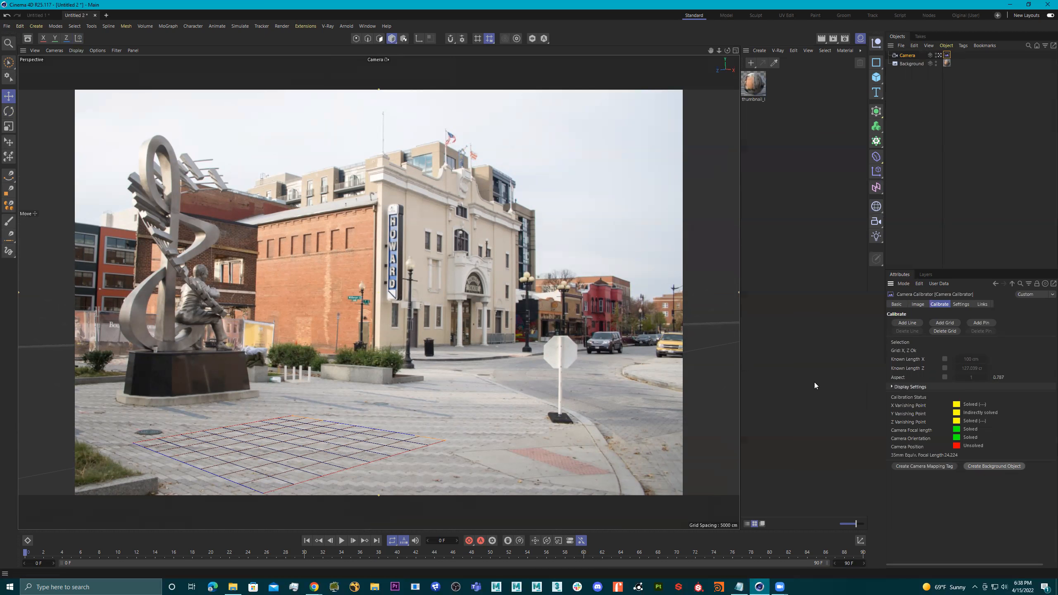
Attach a Protection tag to the camera to lock its position, rotation and scale.
right_click(904, 55)
mouse_move(938, 163)
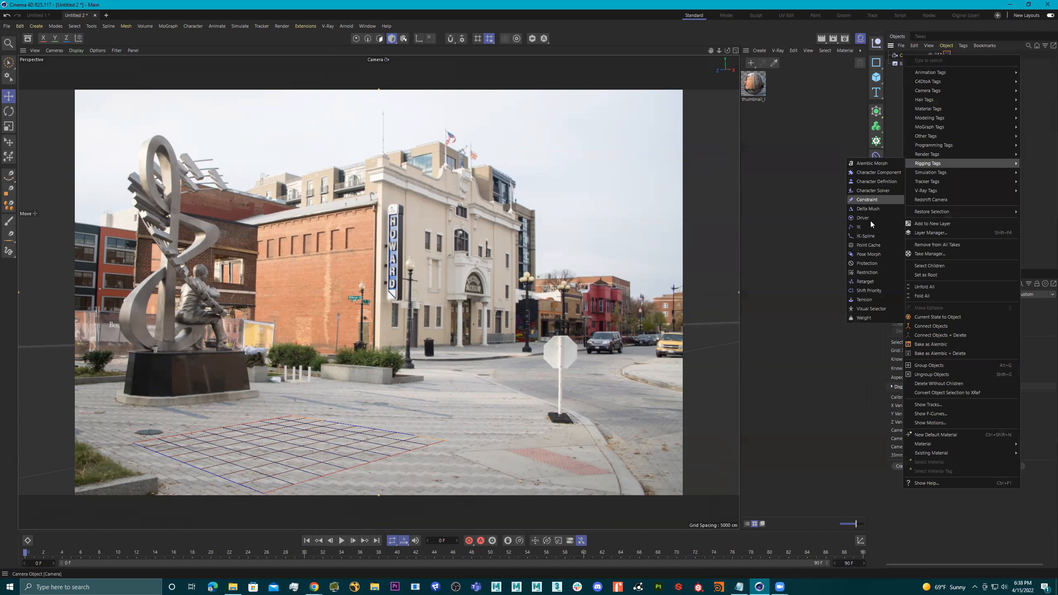
click(875, 262)
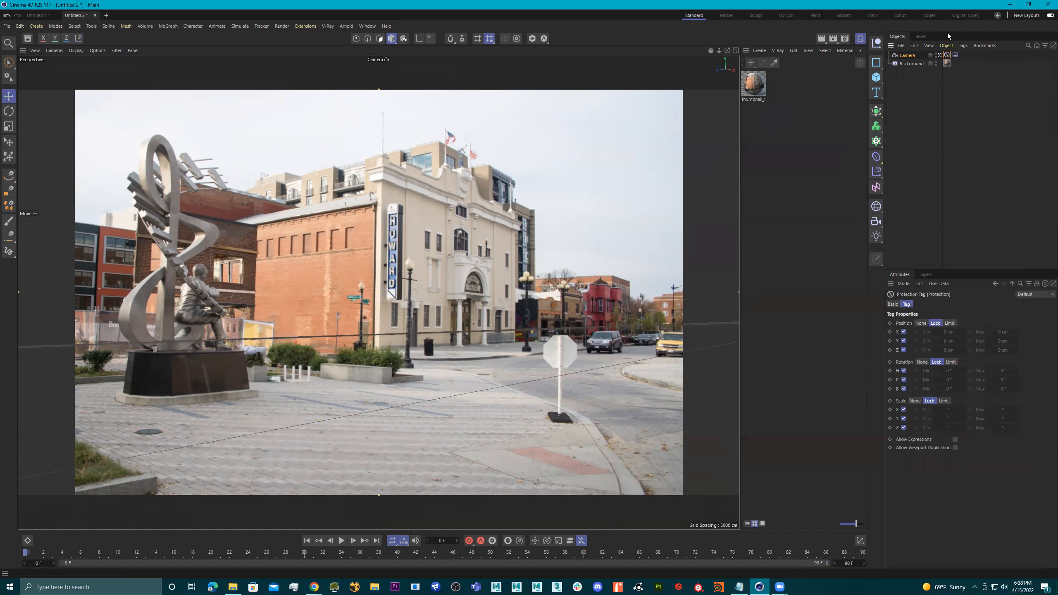
Hide the background object in the editor and switch from the calibrated camera back to the default camera.
click(937, 62)
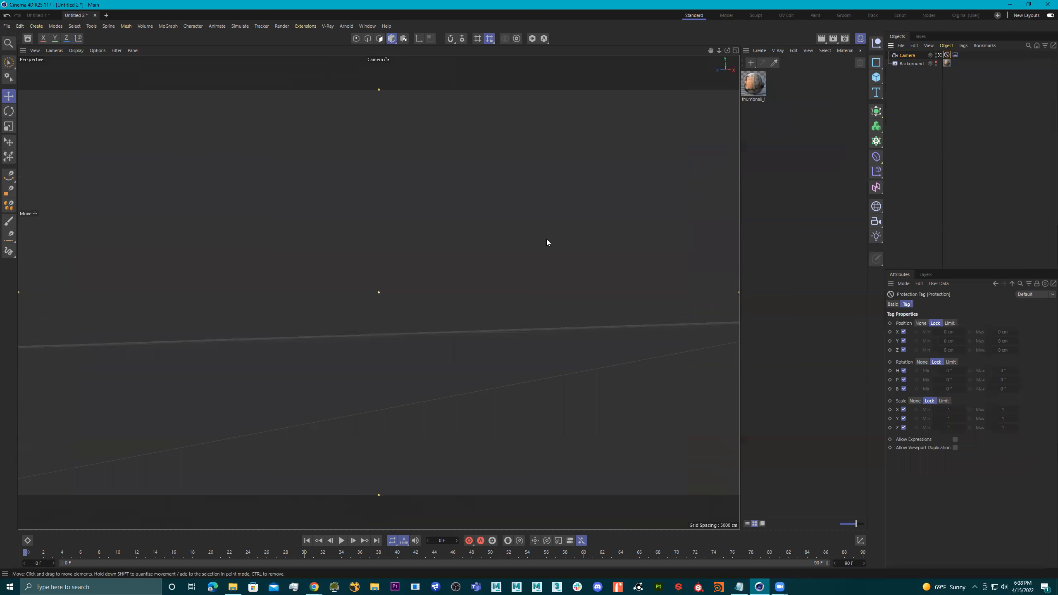
click(938, 55)
alt+drag(446, 210, 554, 222)
alt+right_drag(555, 222, 208, 212)
mouse_move(208, 214)
alt+mouse_down()
mouse_move(432, 222)
mouse_move(215, 201)
mouse_move(607, 293)
mouse_move(485, 258)
mouse_move(504, 245)
mouse_move(369, 234)
mouse_move(483, 251)
mouse_move(456, 272)
mouse_move(308, 213)
mouse_move(355, 213)
mouse_move(246, 184)
mouse_move(563, 361)
mouse_move(648, 226)
alt+mouse_up()
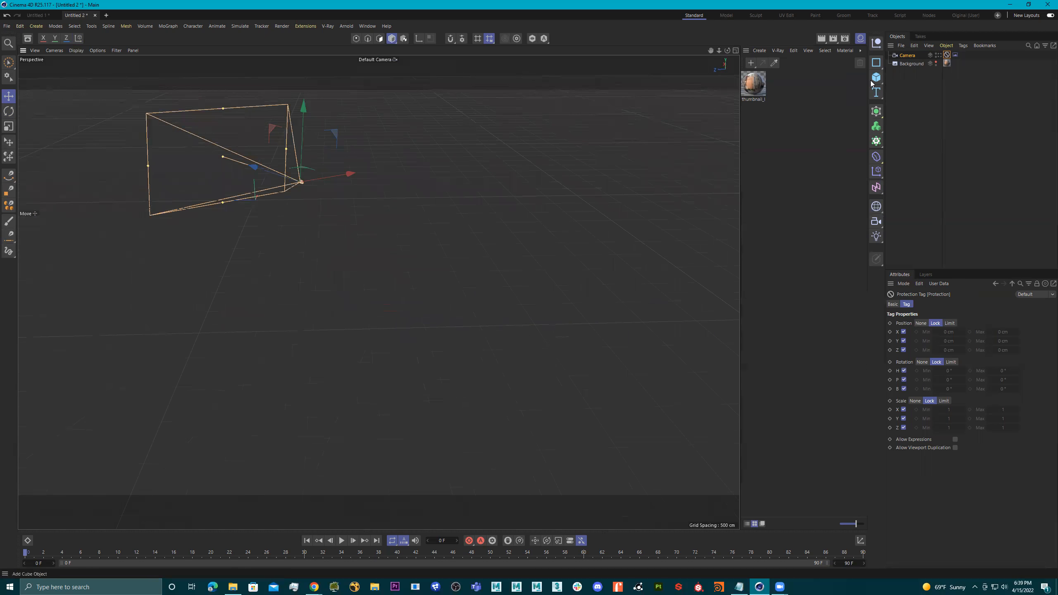
Merge the FBX car model into the scene using the default import settings.
click(903, 43)
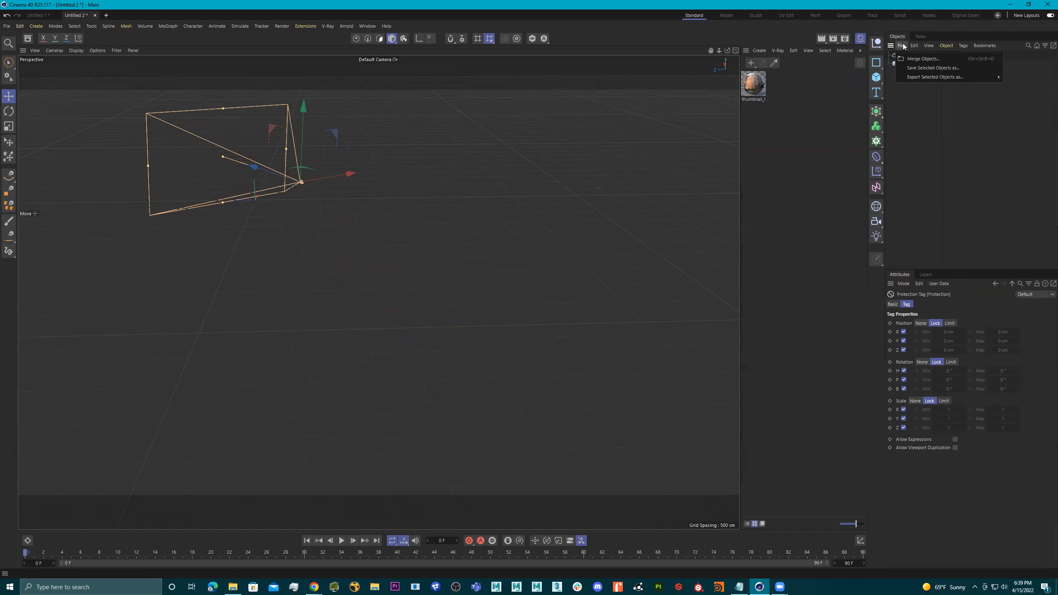
click(915, 57)
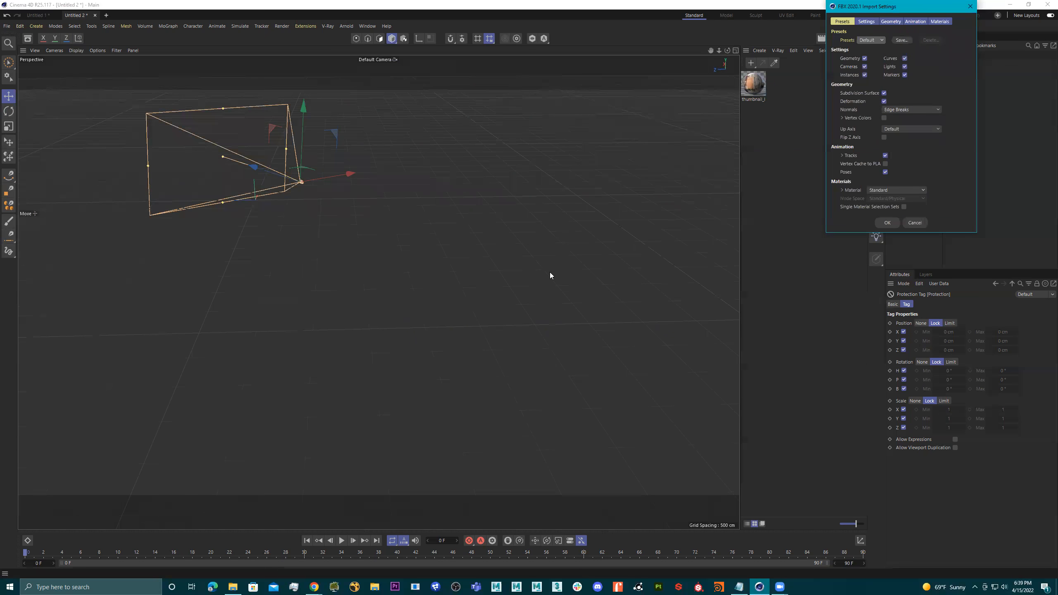
click(889, 222)
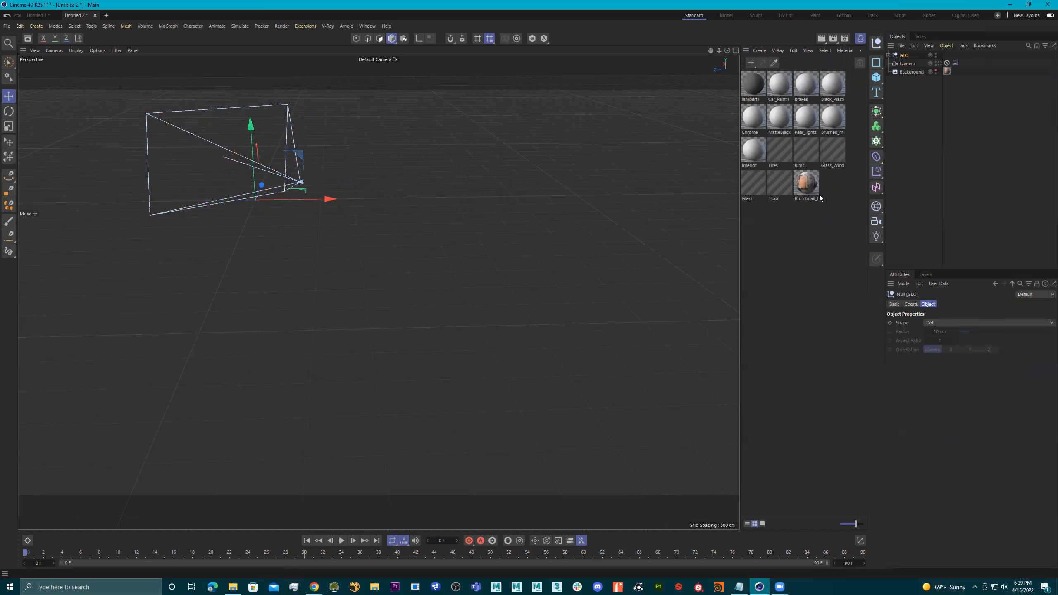
Add a plane primitive to the scene.
click(912, 72)
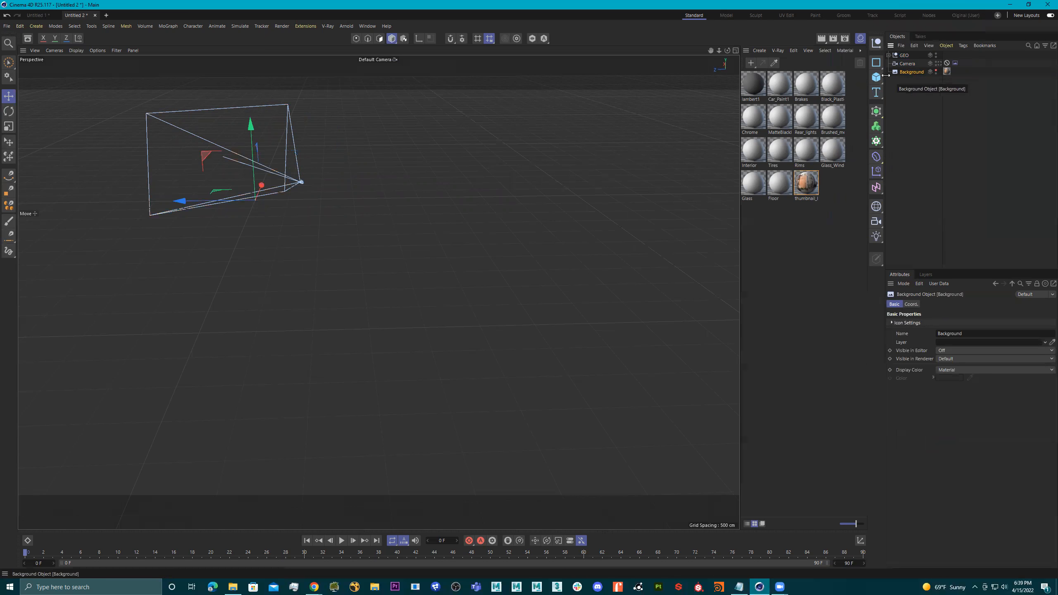
click(877, 77)
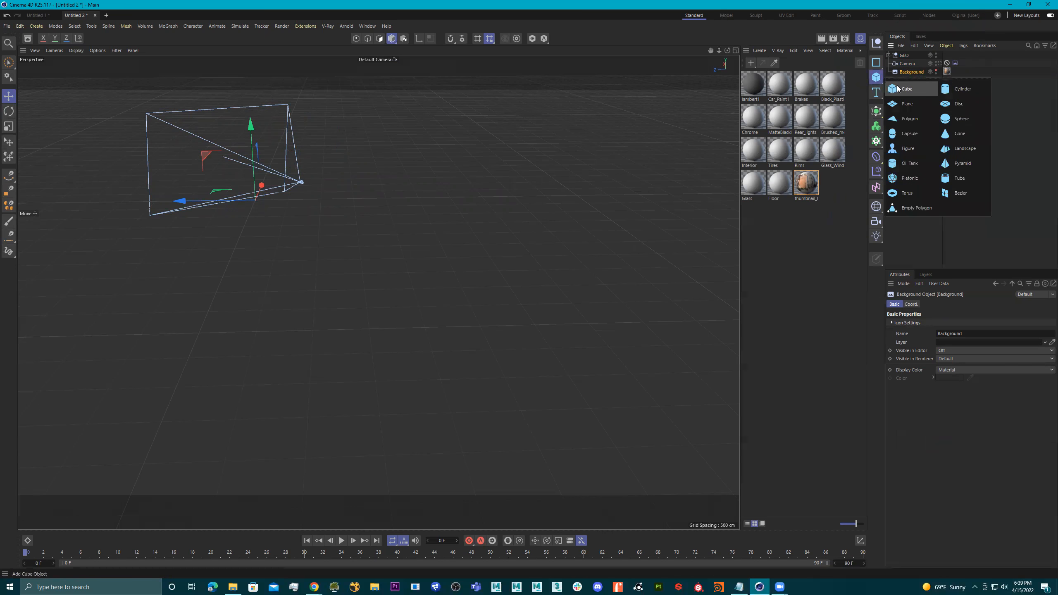
click(905, 103)
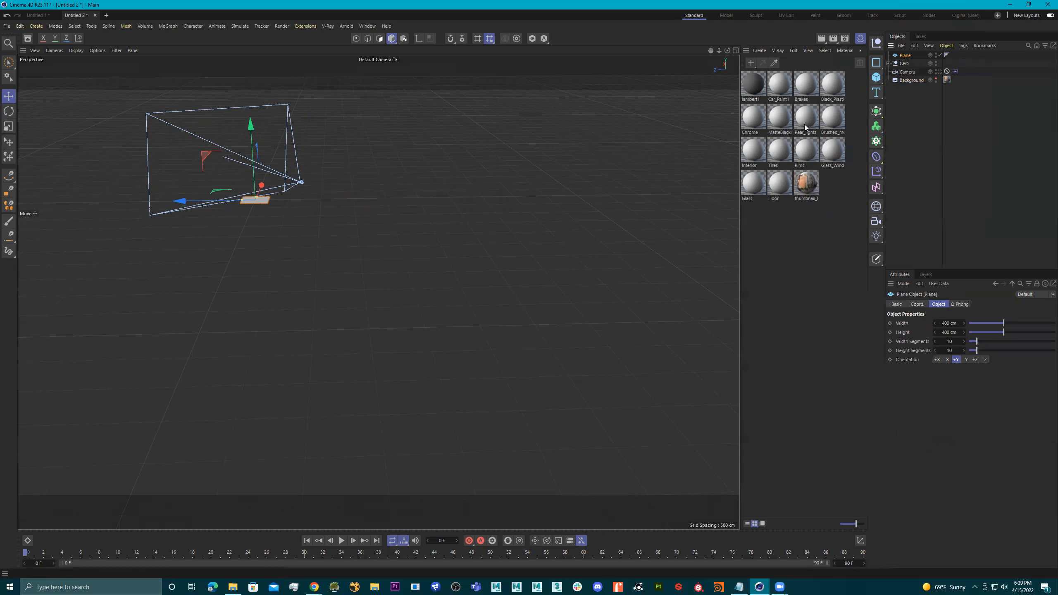
In the Right view, move the plane along Z to beneath the camera's focus point.
middle_click(390, 214)
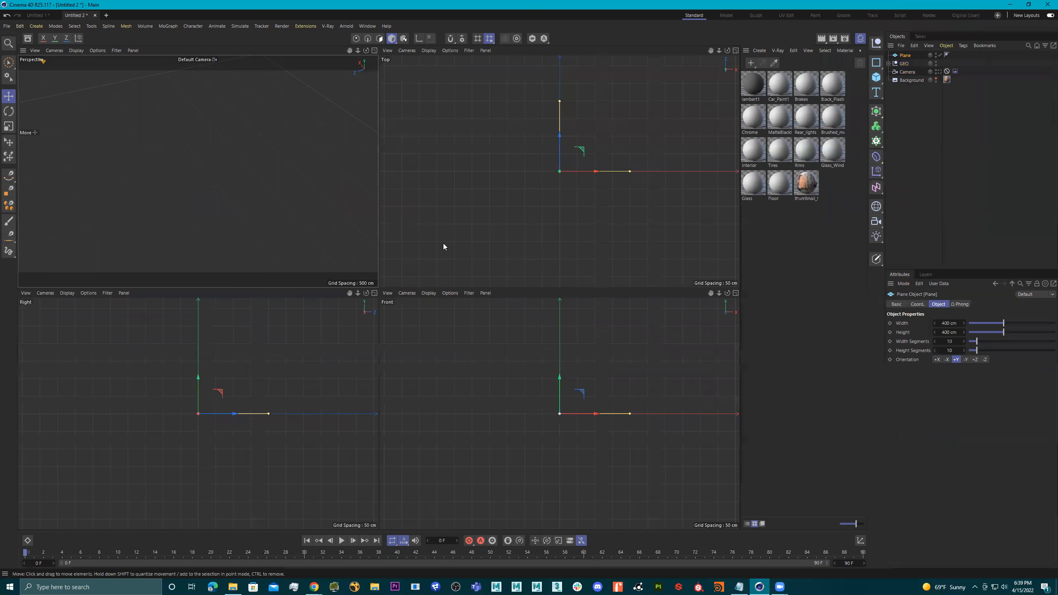
middle_click(237, 384)
scroll(369, 341, down, 8)
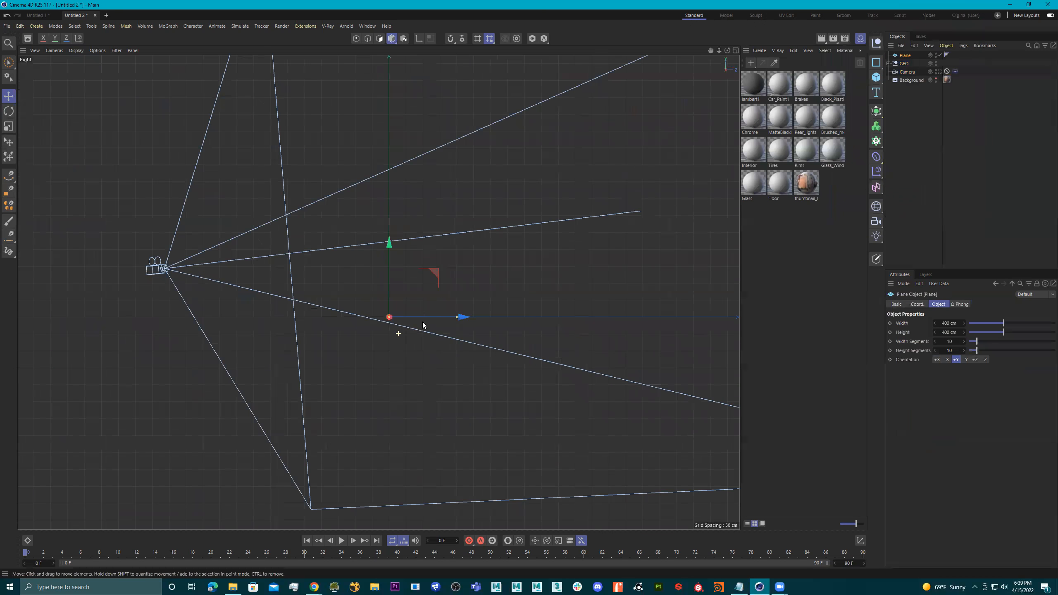
middle_drag(511, 319, 452, 313)
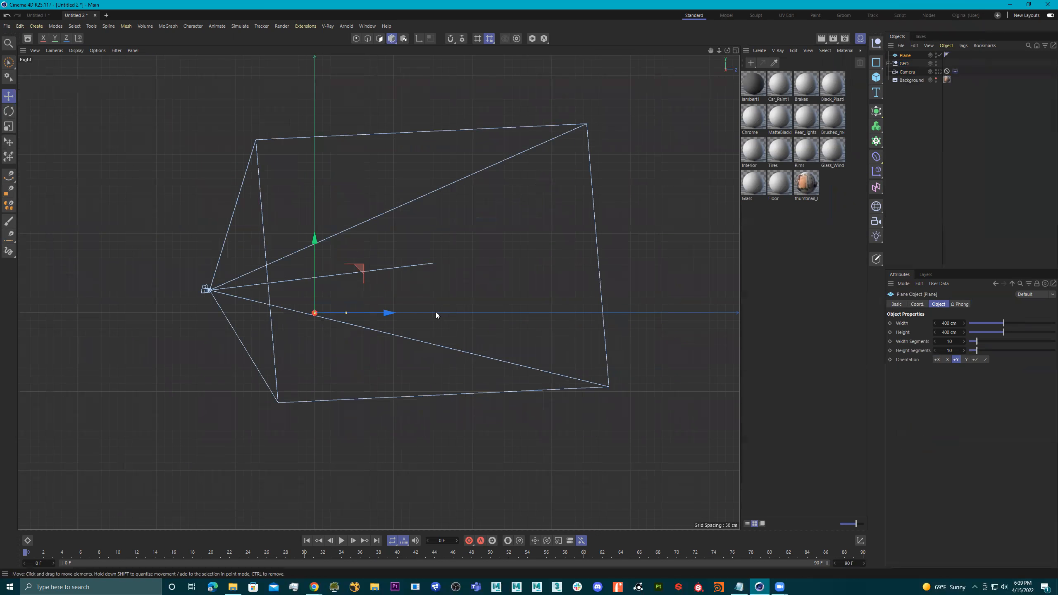
drag(386, 313, 506, 320)
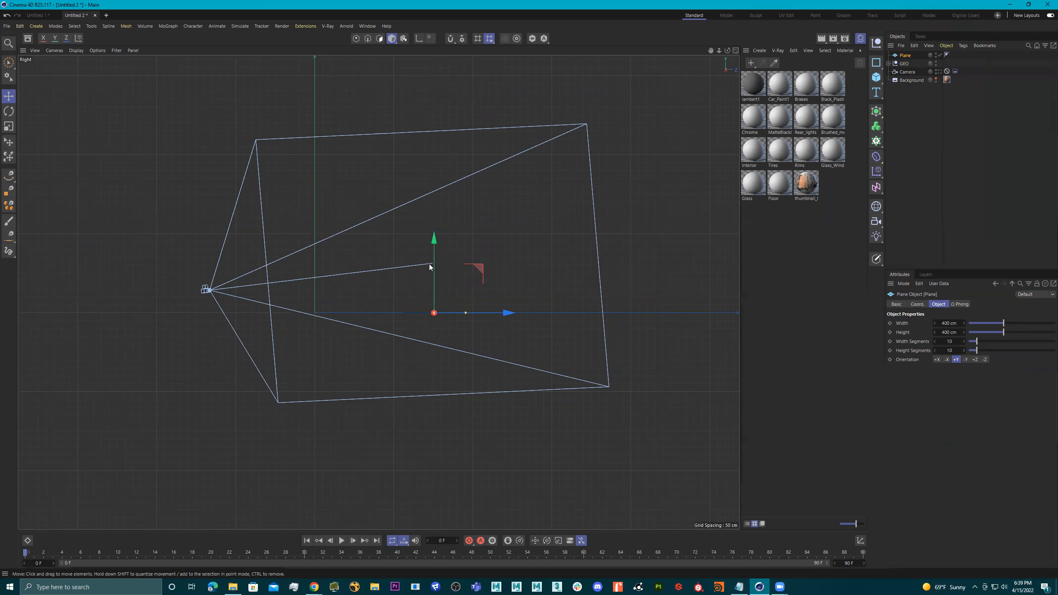
In the Front view, move the plane along X until it sits within the camera's field of view.
middle_click(530, 285)
scroll(609, 374, down, 4)
alt+right_drag(637, 362, 590, 357)
alt+middle_drag(591, 356, 404, 322)
drag(375, 296, 629, 302)
middle_click(530, 265)
scroll(558, 187, down, 16)
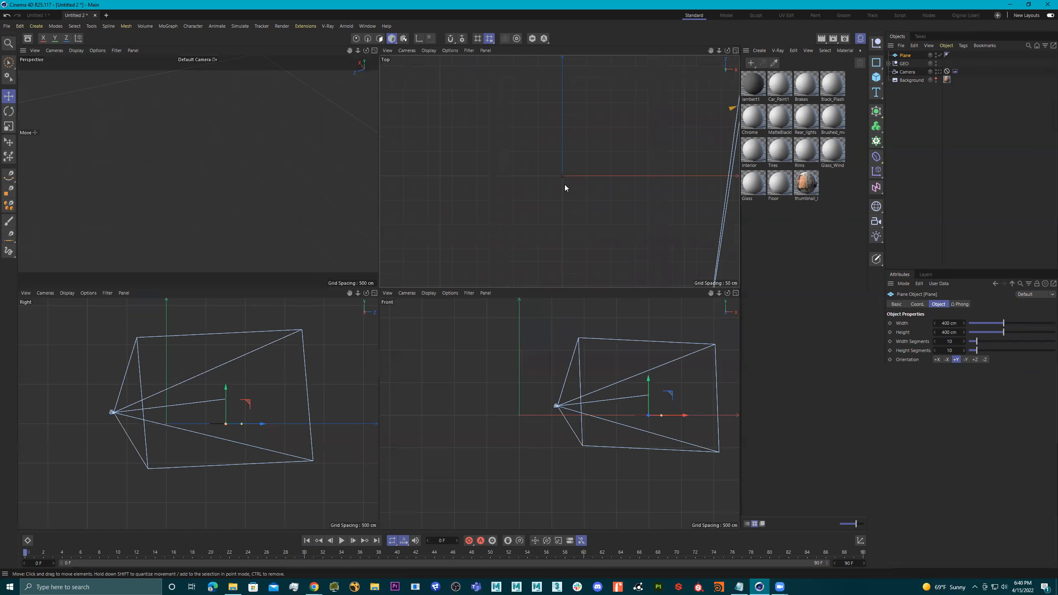
Look through the calibrated camera and enlarge the plane to about 1138 cm wide and 1118 cm high.
alt+middle_drag(587, 184, 515, 205)
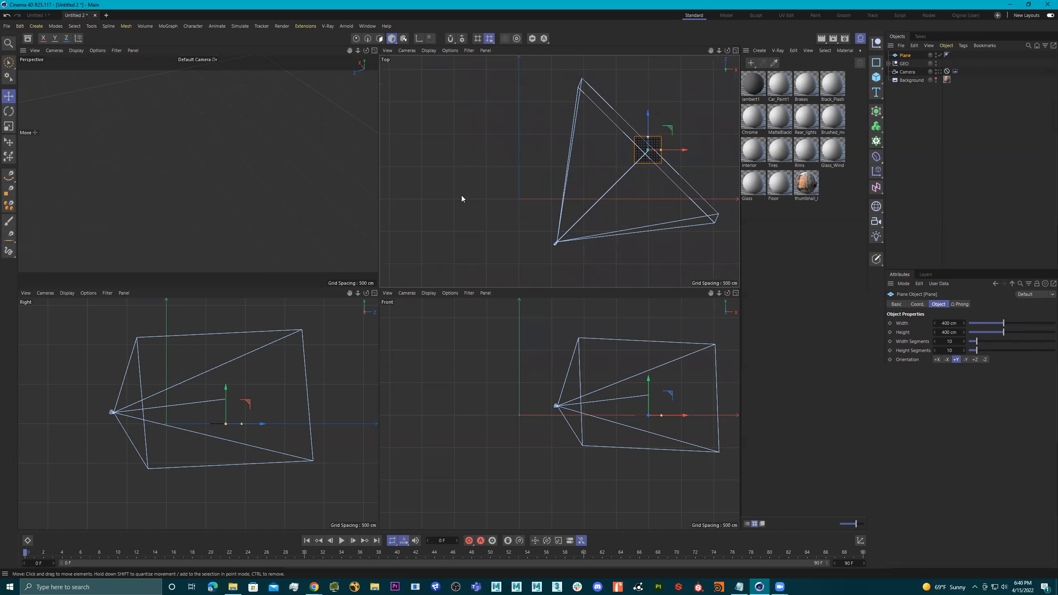
middle_click(349, 85)
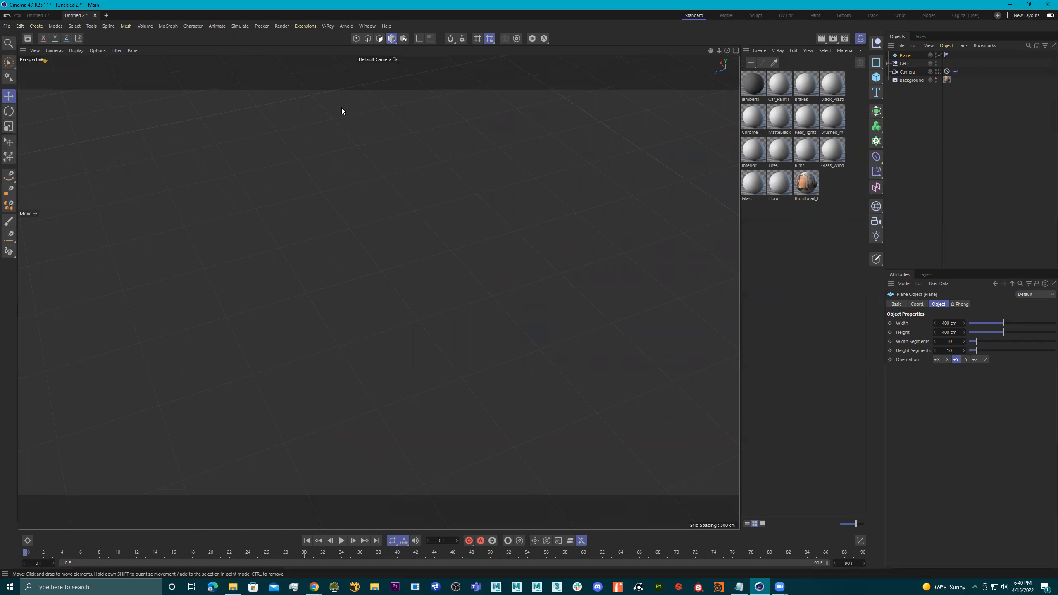
click(939, 72)
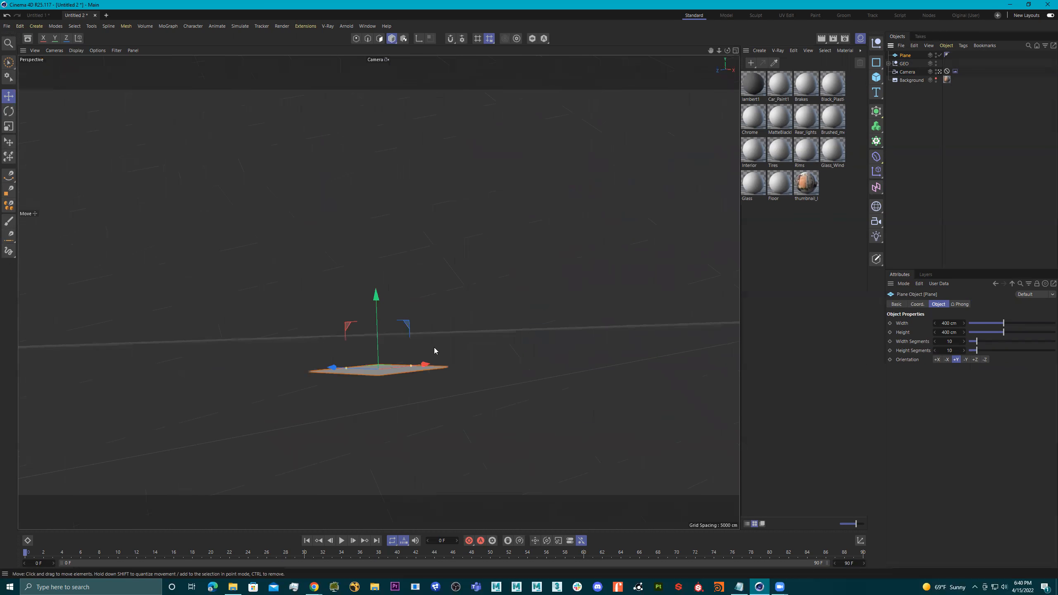
drag(412, 369, 461, 360)
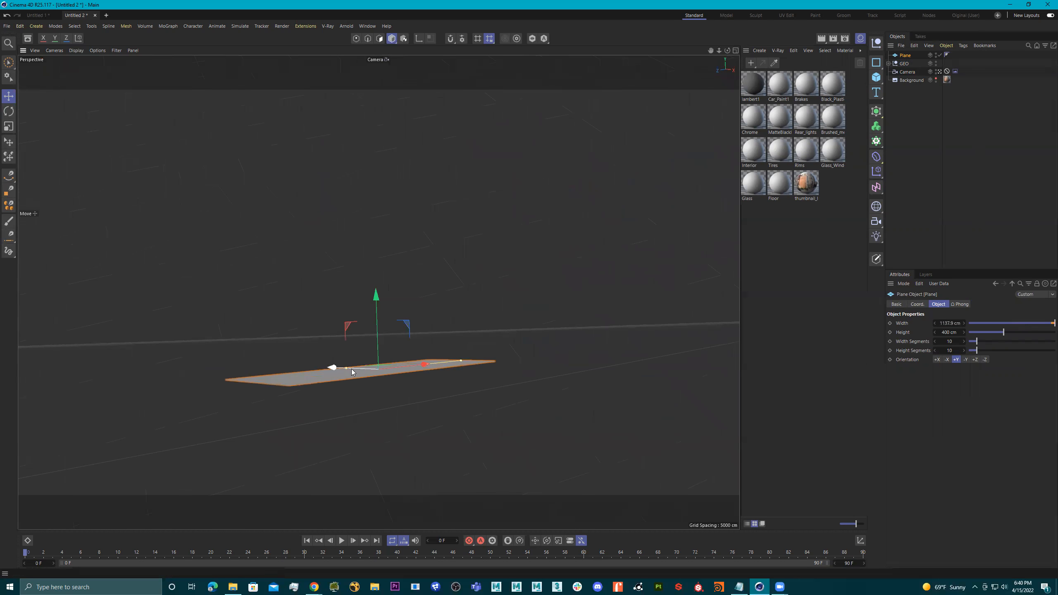
drag(346, 369, 307, 405)
drag(225, 379, 311, 417)
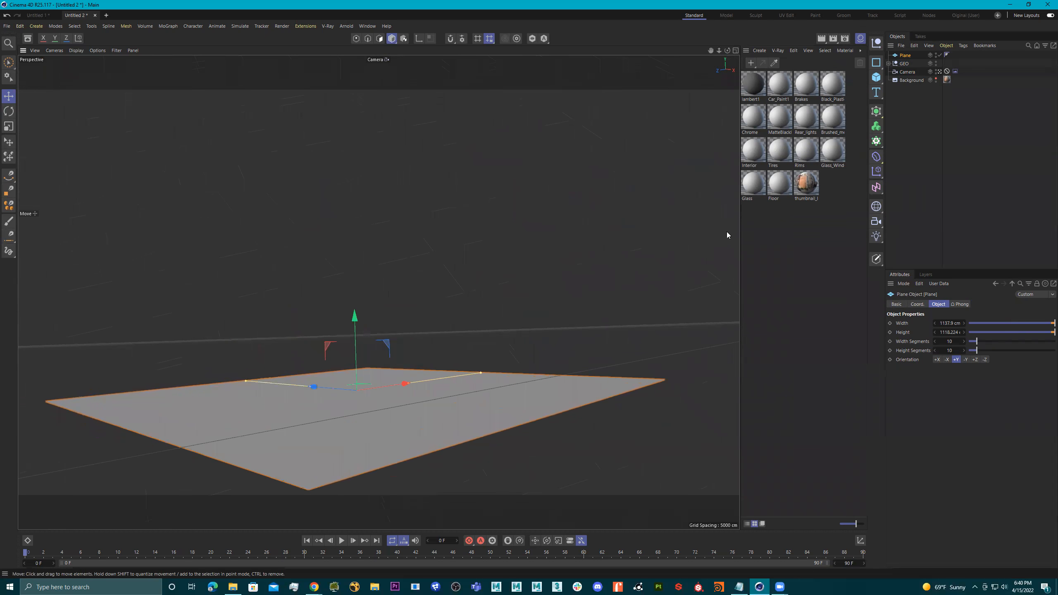
Show the background photo and fit the plane over the pavement beside the statue, about 944 by 838 cm.
click(936, 79)
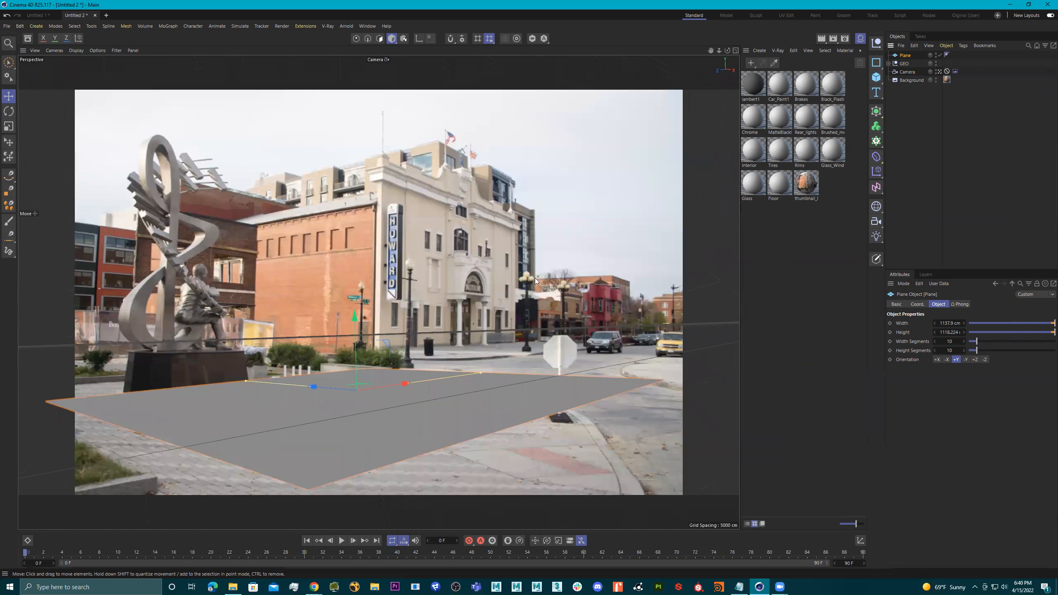
drag(310, 387, 325, 394)
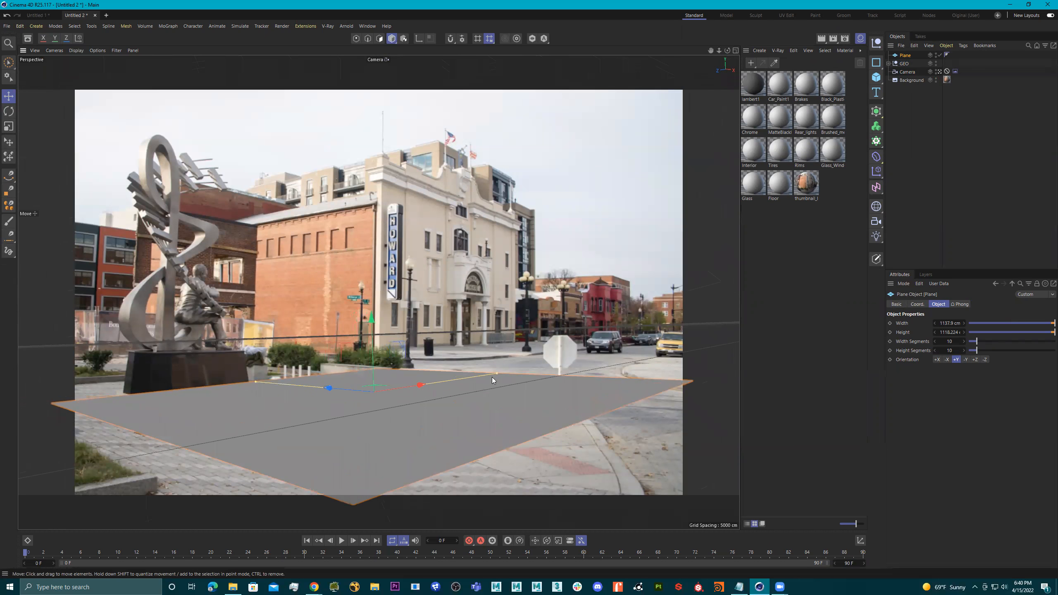
drag(495, 374, 483, 382)
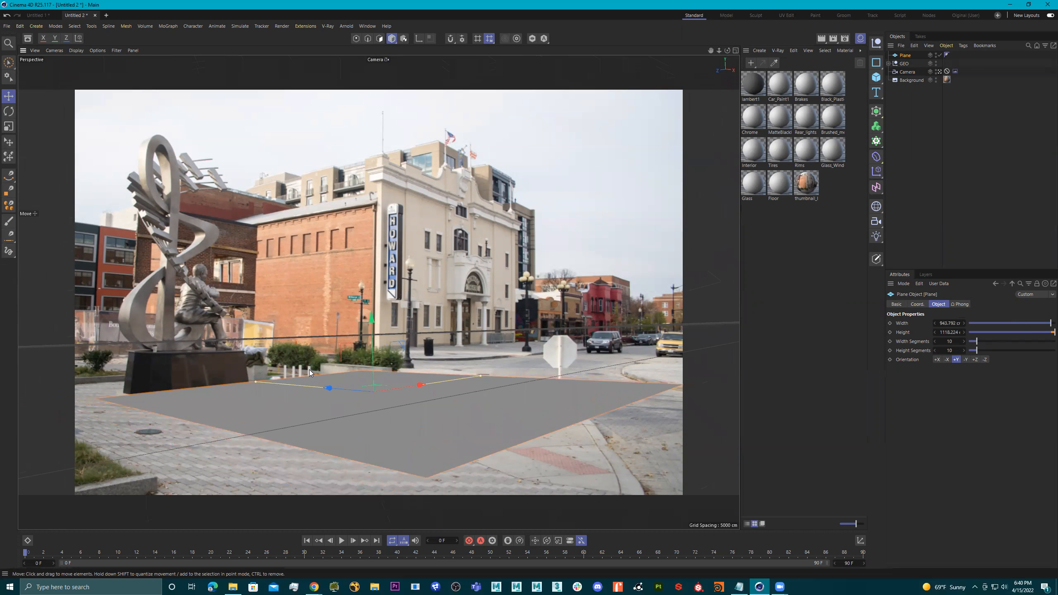
drag(256, 383, 281, 390)
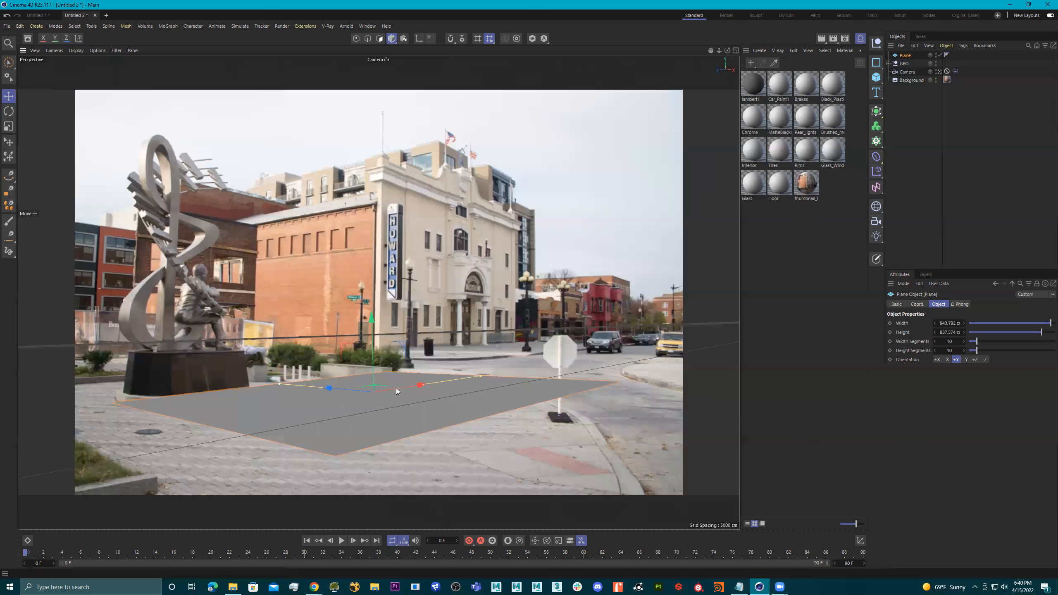
drag(421, 385, 373, 408)
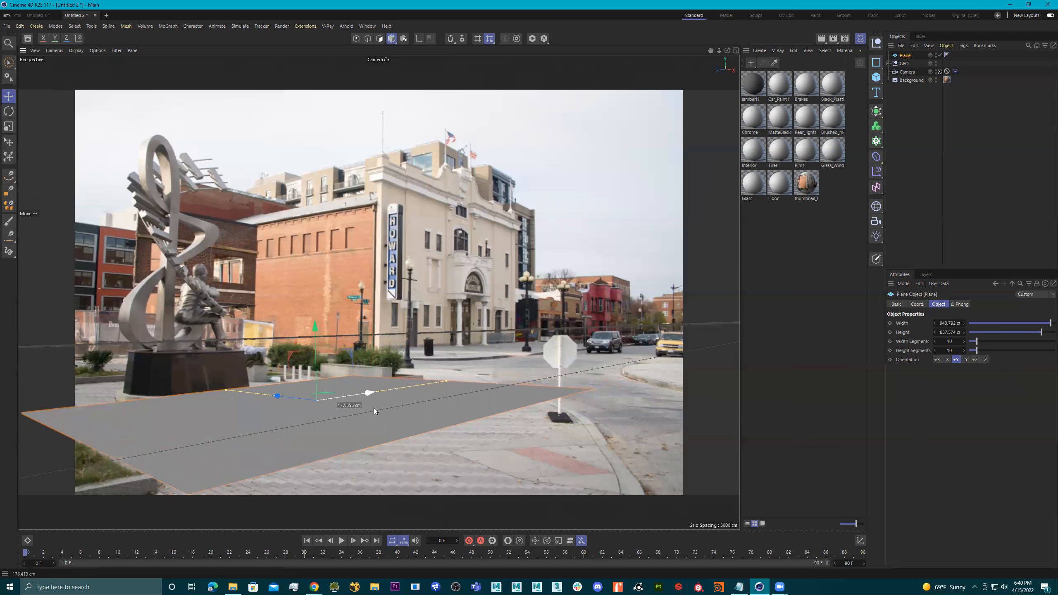
drag(290, 398, 290, 399)
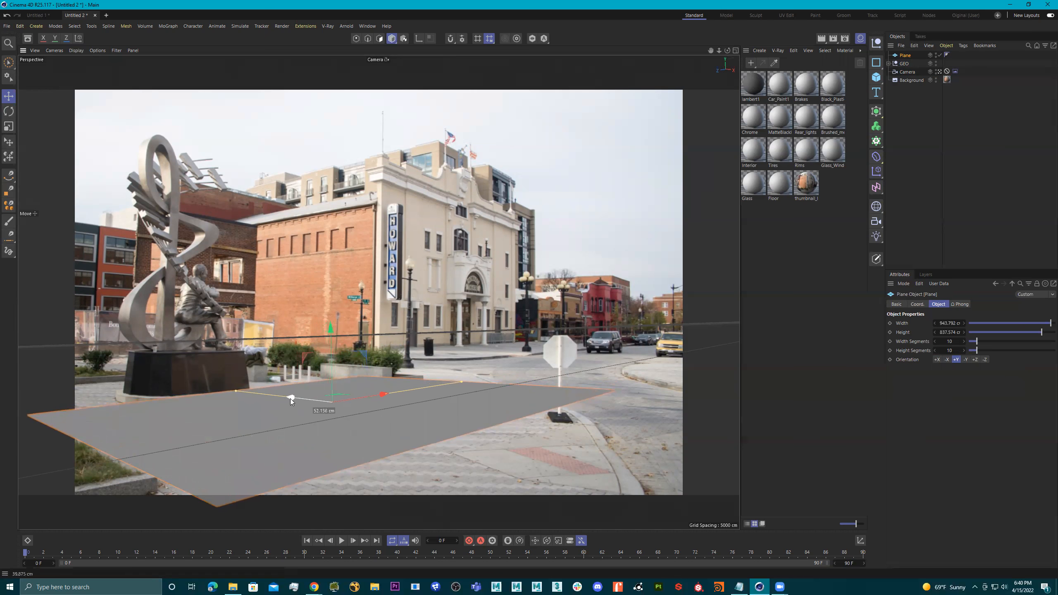
In the Top view, scale the GEO car model up uniformly until it is a little over half the plane's length.
middle_click(436, 294)
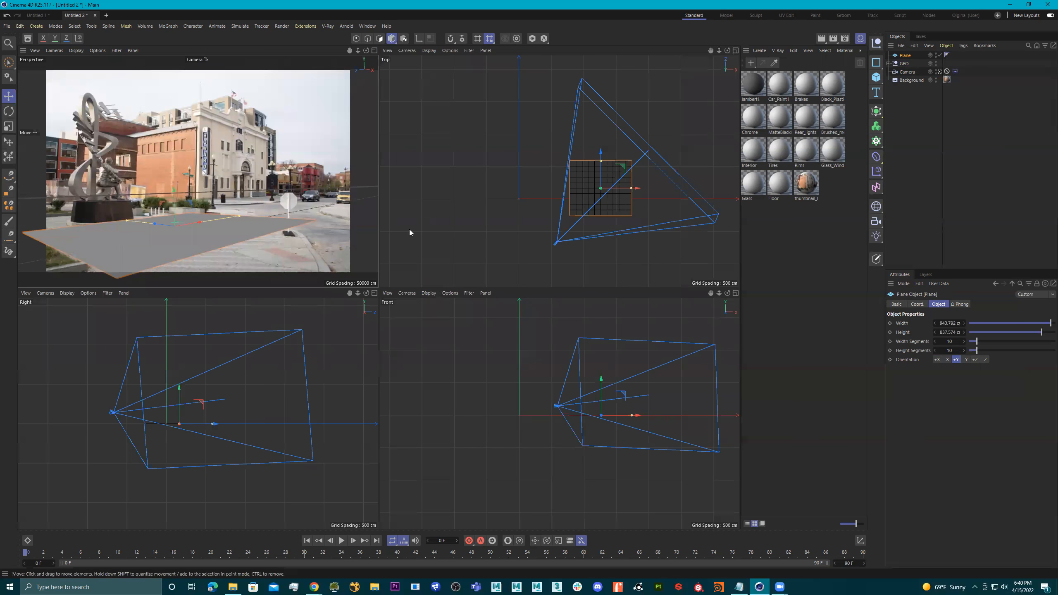
key(F1)
key(F2)
scroll(536, 275, down, 7)
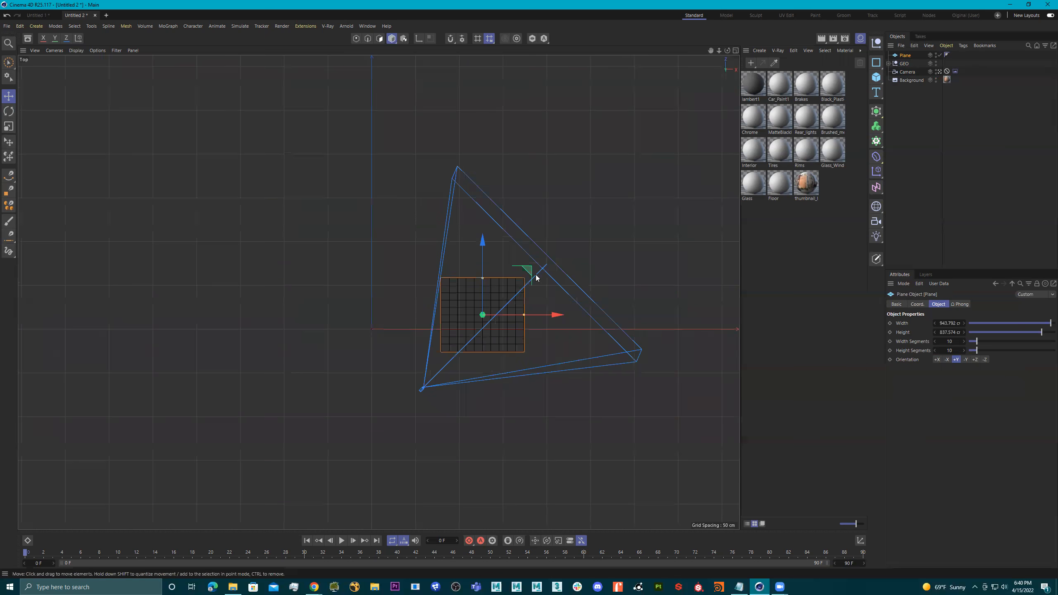
middle_drag(399, 265, 135, 294)
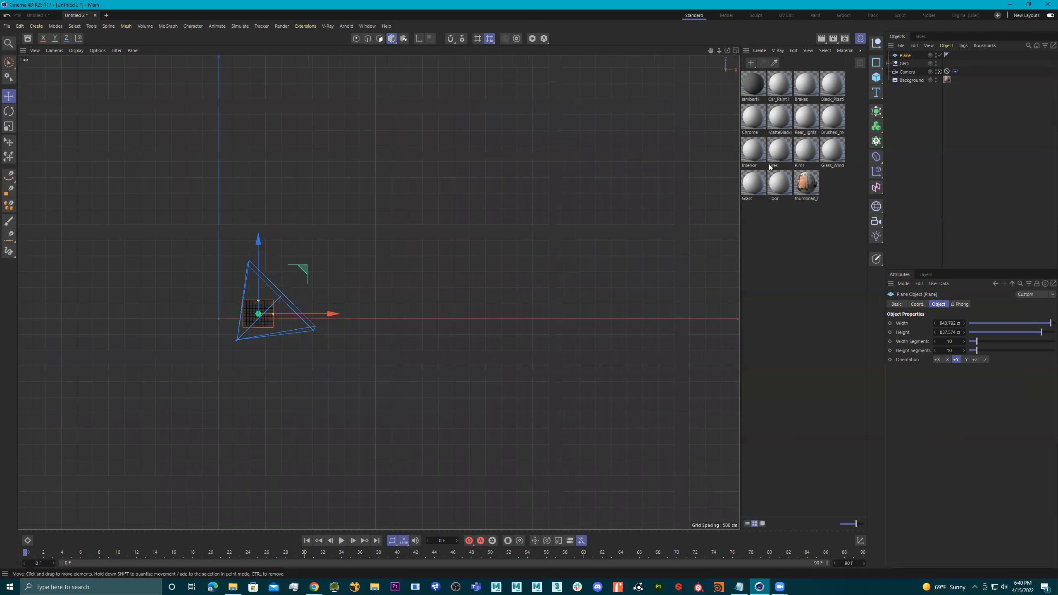
click(905, 64)
scroll(257, 311, up, 8)
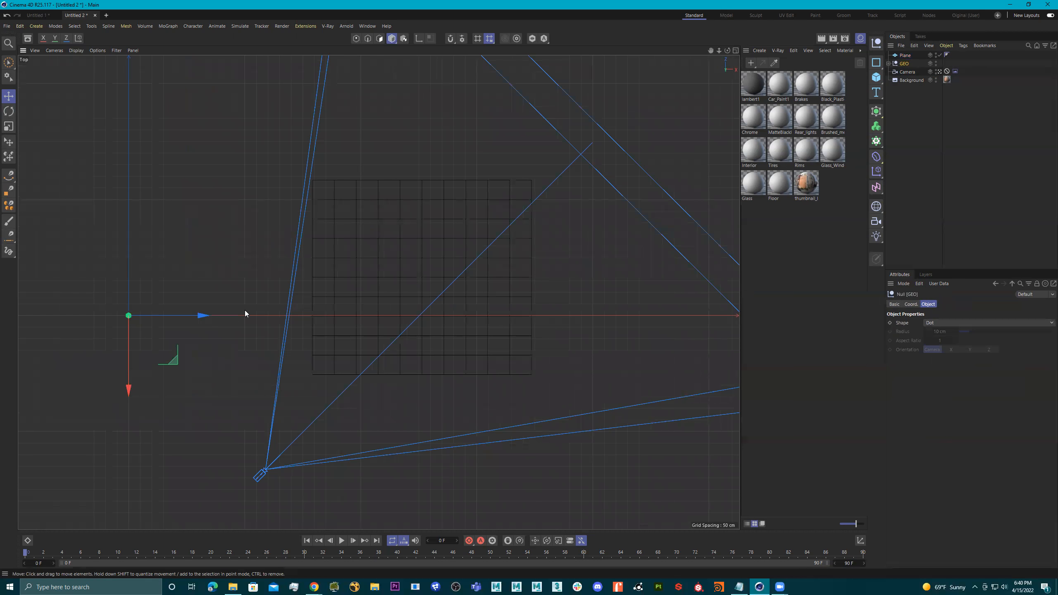
key(t)
drag(145, 259, 1057, 250)
drag(103, 241, 641, 244)
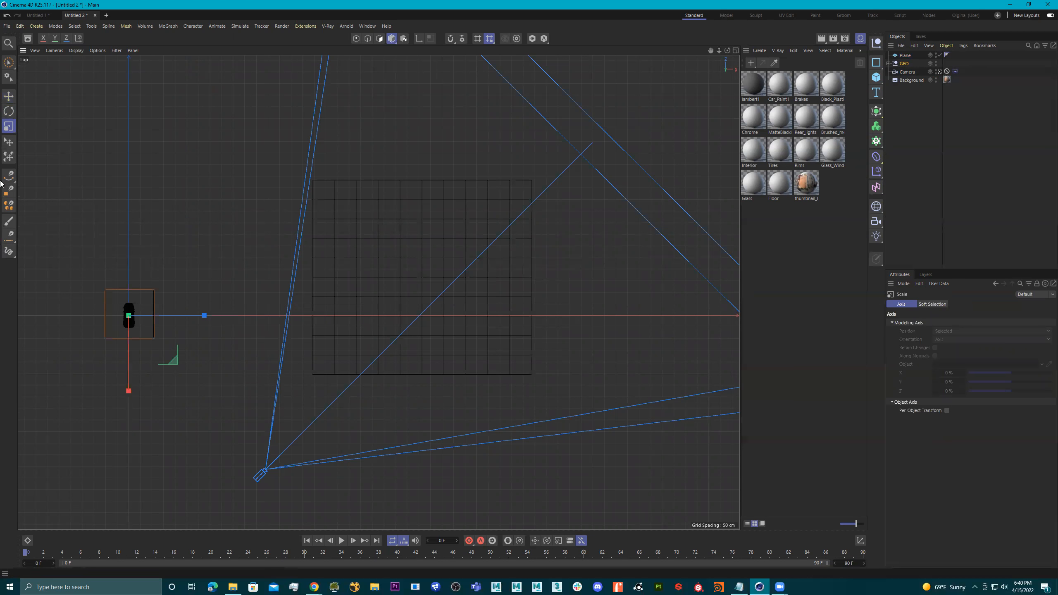
drag(102, 206, 638, 308)
drag(277, 214, 771, 262)
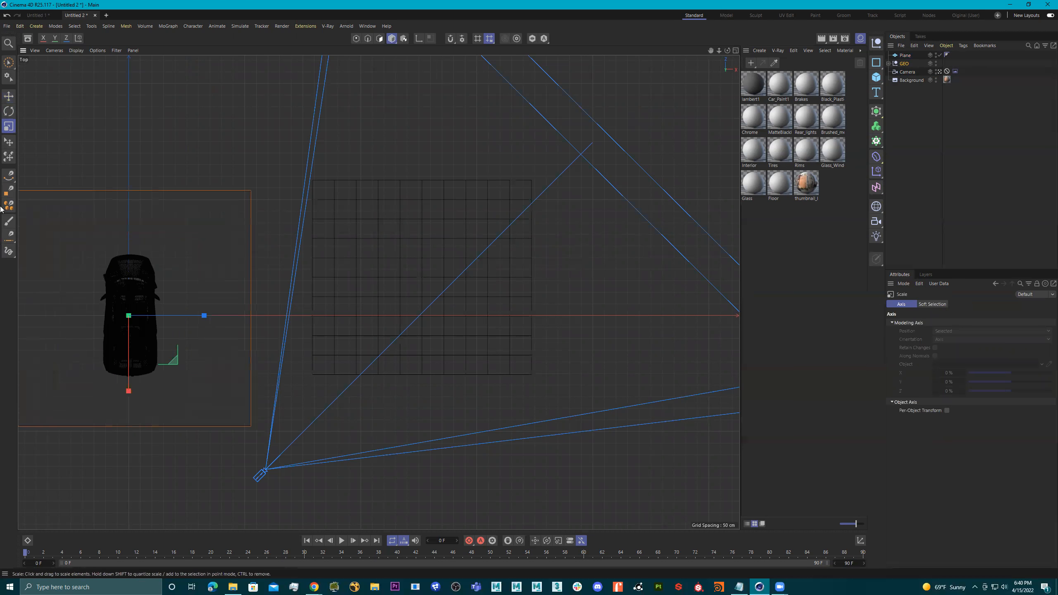
Switch the transform axes to world coordinates and move the car in the Top view into the camera's field of view.
middle_click(217, 205)
middle_click(248, 221)
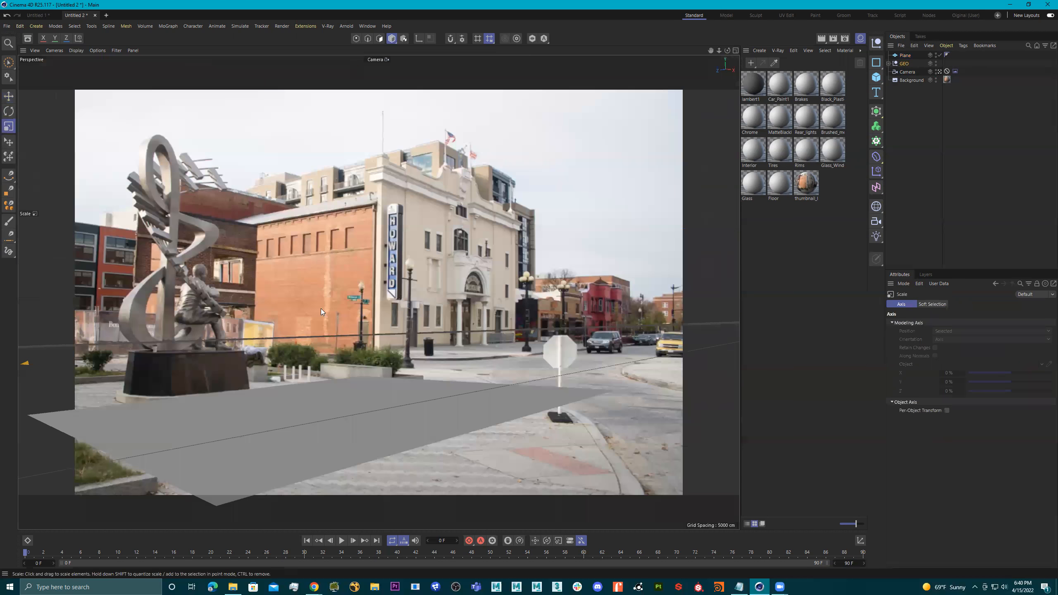
middle_click(457, 350)
key(e)
key(w)
drag(461, 183, 680, 87)
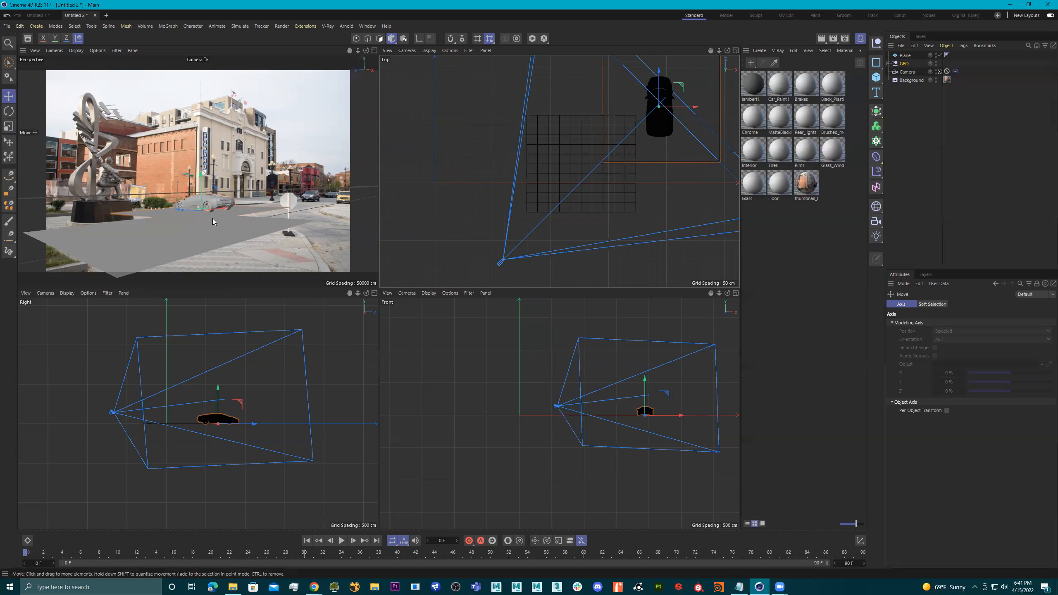
Move the car in the Top view onto the plane so it stands in front of the statue in the camera view.
click(245, 209)
key(Delete)
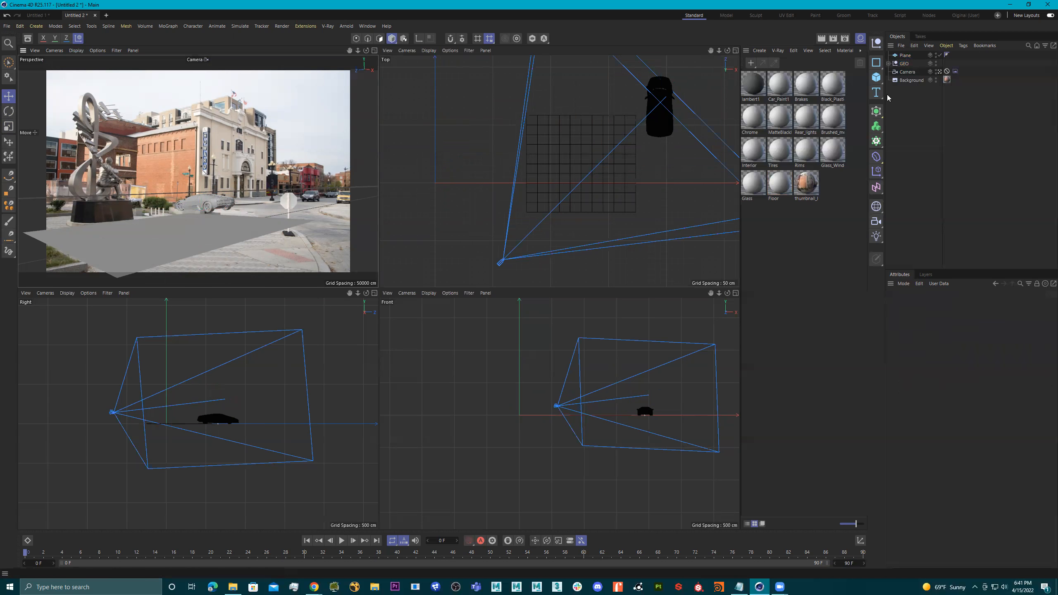
click(666, 104)
drag(684, 95, 597, 180)
key(r)
key(e)
middle_click(336, 157)
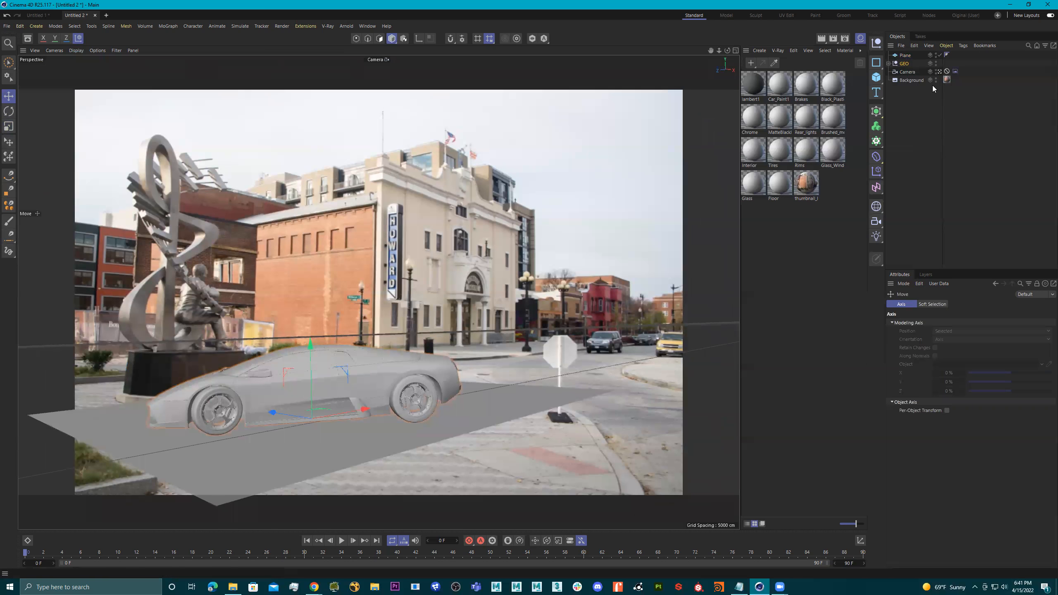
Render the camera view to the Picture Viewer to check the car and plane against the photo.
click(833, 38)
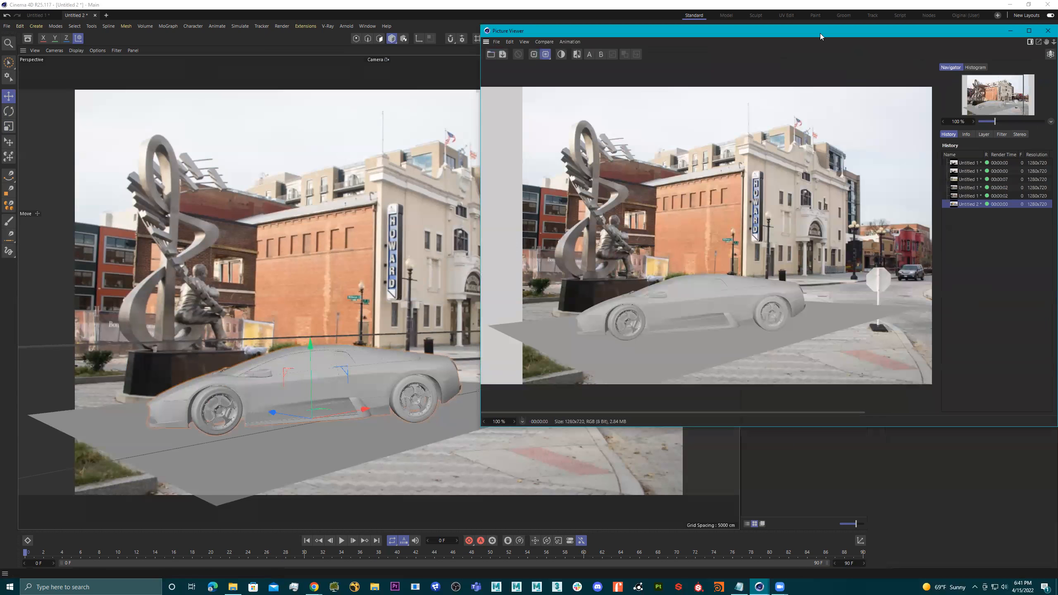
drag(820, 36, 612, 37)
click(840, 30)
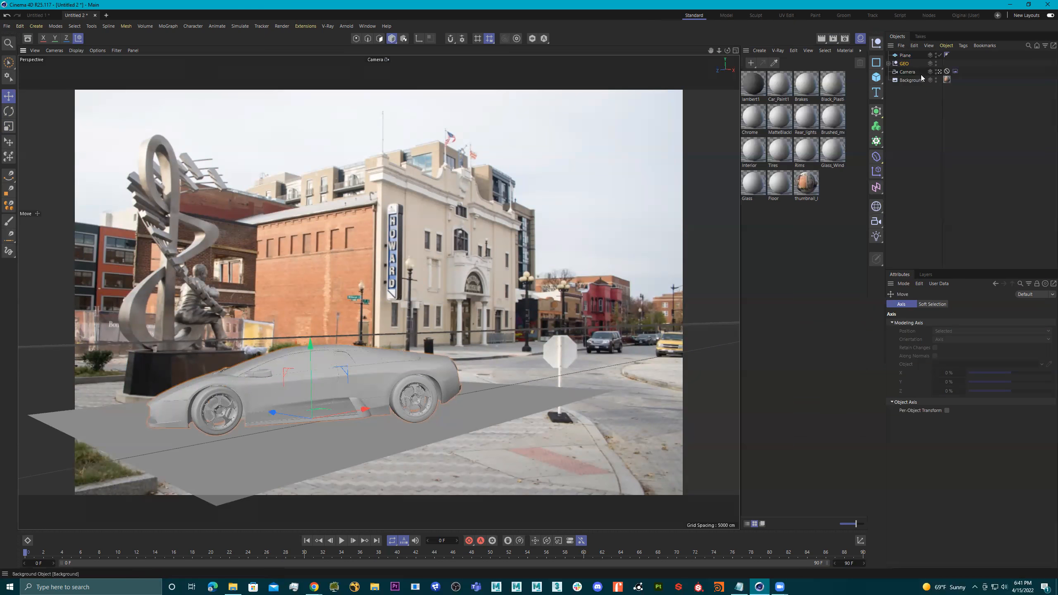
Add a Compositing tag to the plane and enable Compositing Background on it.
click(906, 55)
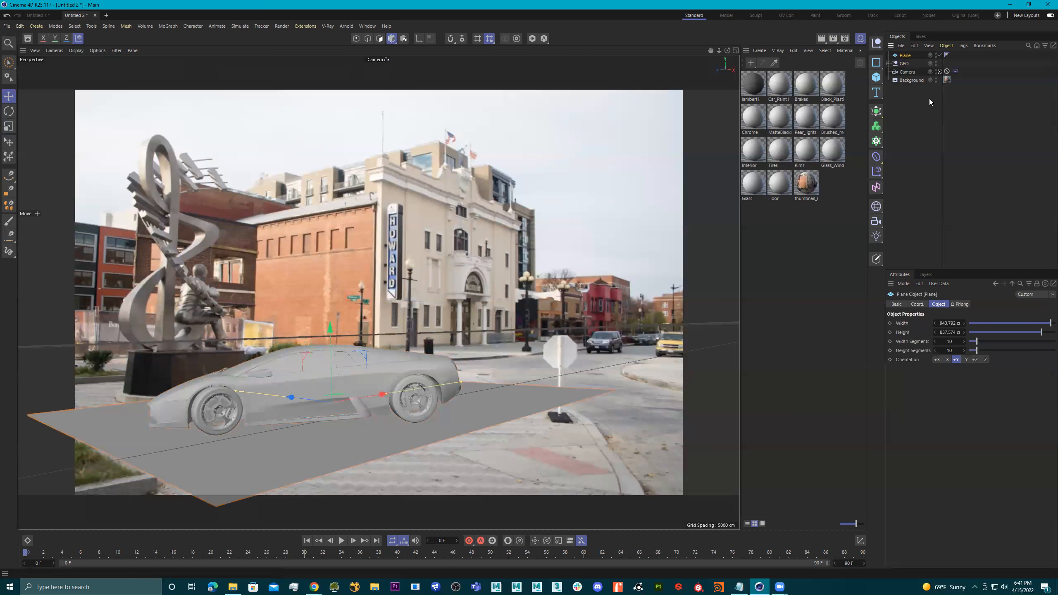
right_click(902, 55)
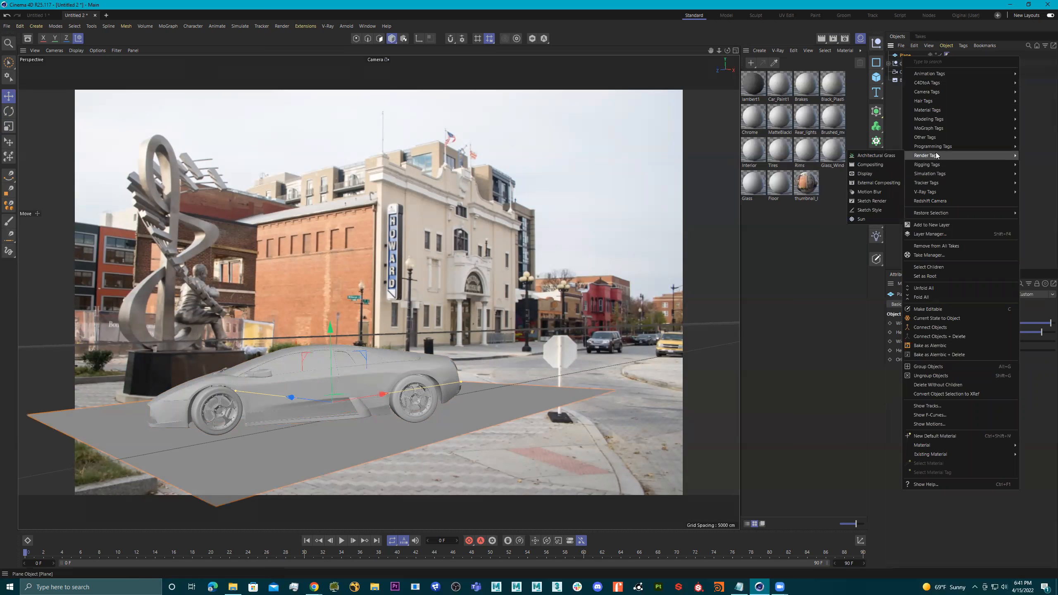
click(874, 164)
click(1041, 324)
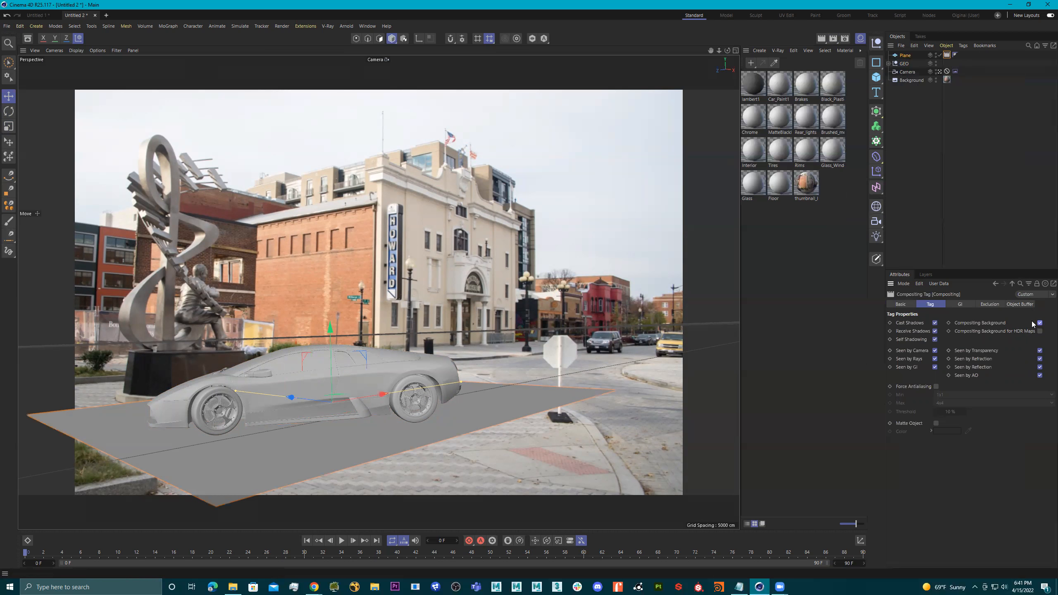
Render the view again and check how the plane blends into the background photo.
click(833, 38)
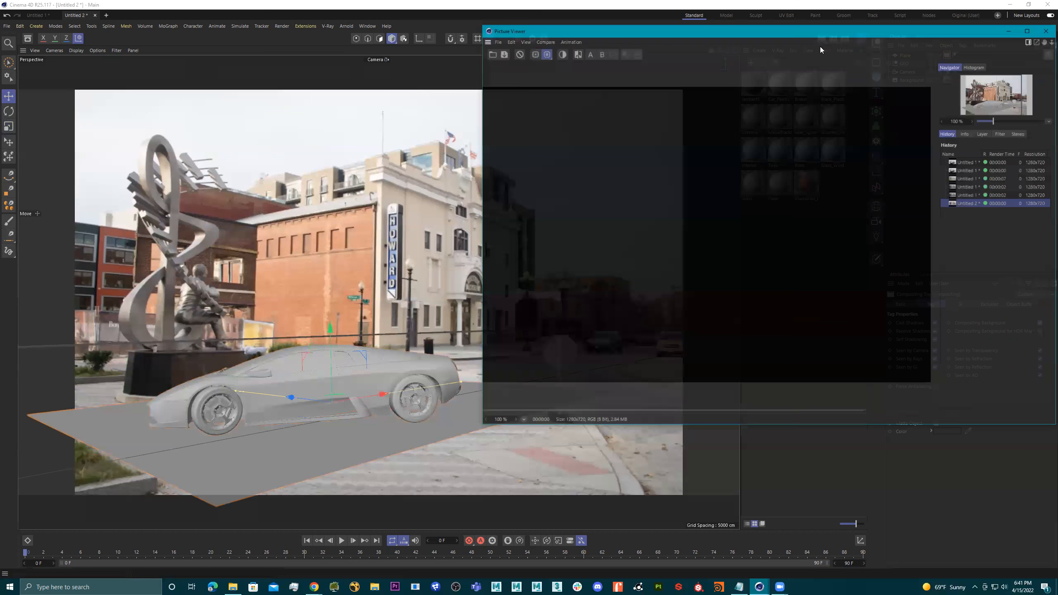
click(965, 204)
click(965, 211)
click(1048, 30)
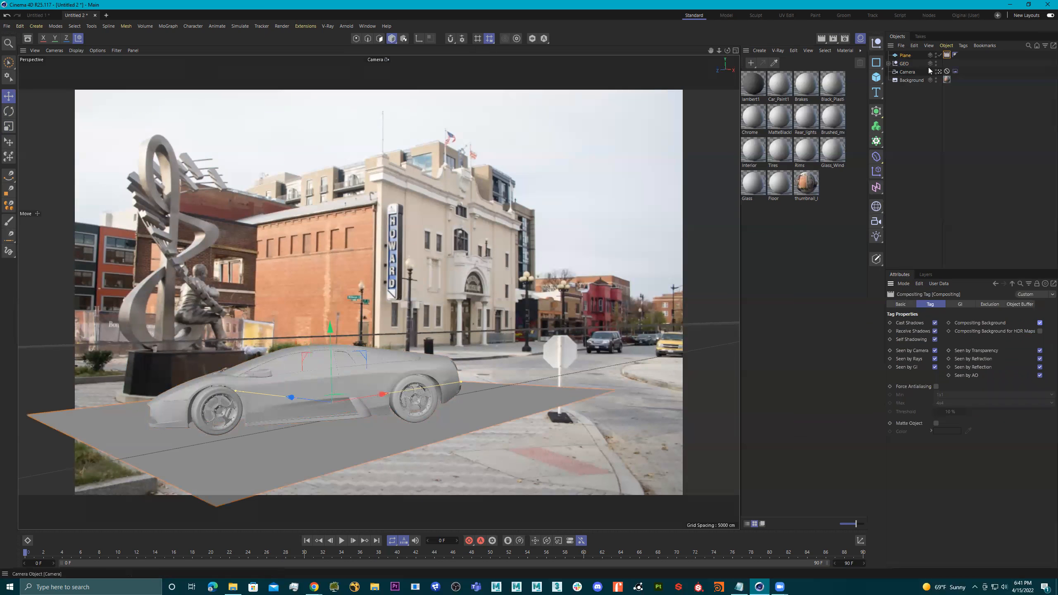
Switch to the default camera and hide the background so the car, plane and scene camera can be viewed freely.
click(939, 71)
click(940, 72)
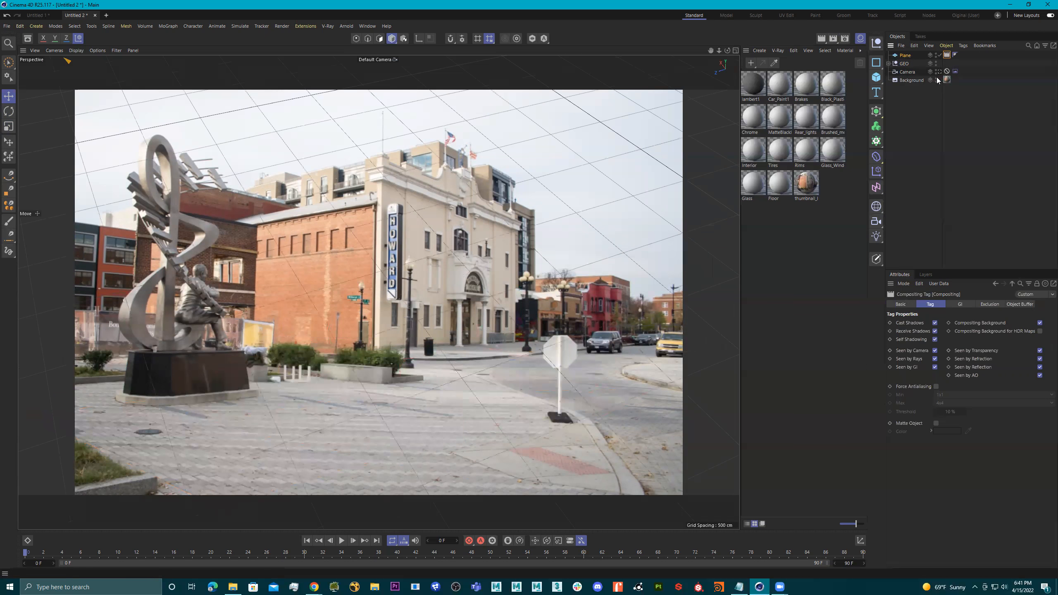
alt+click(936, 78)
alt+click(936, 78)
mouse_move(488, 200)
alt+right_down()
mouse_move(415, 213)
mouse_move(364, 168)
mouse_move(260, 196)
alt+right_up()
key(s)
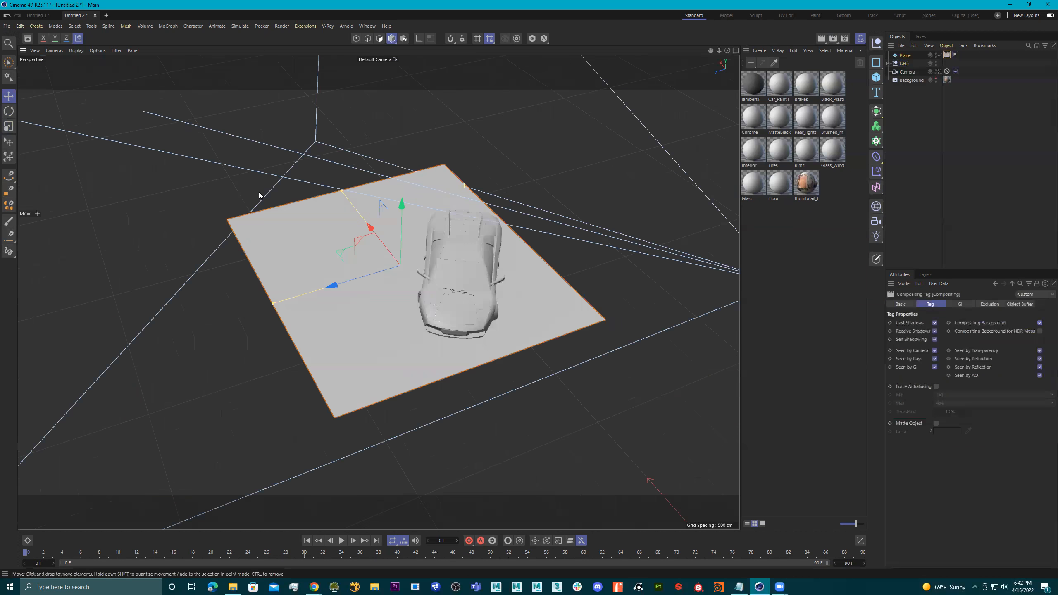
alt+right_drag(480, 176, 425, 178)
alt+drag(425, 178, 435, 172)
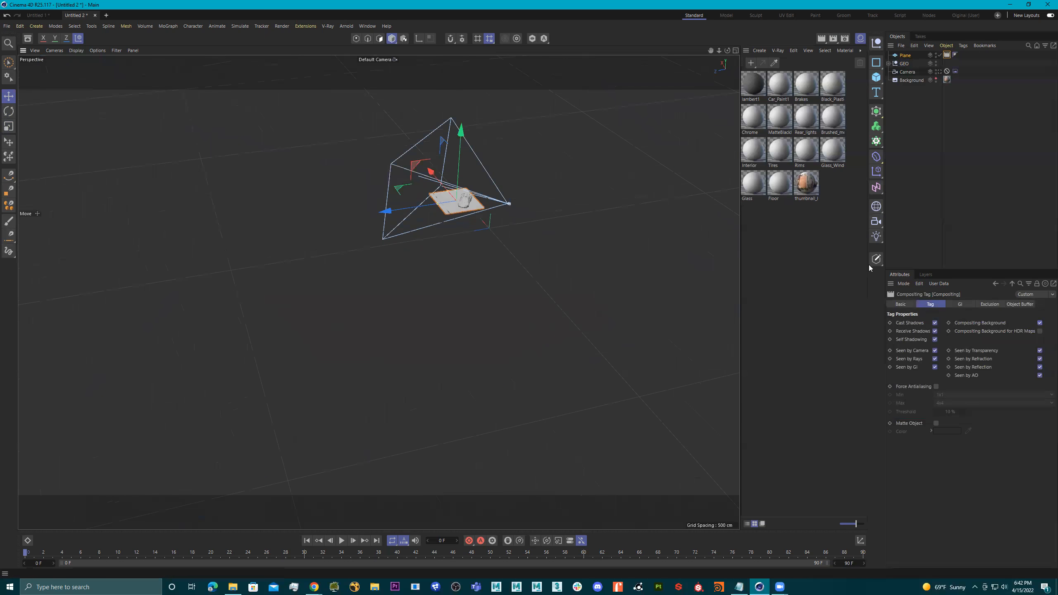
Add an area light to the scene and raise it vertically above the ground.
click(878, 237)
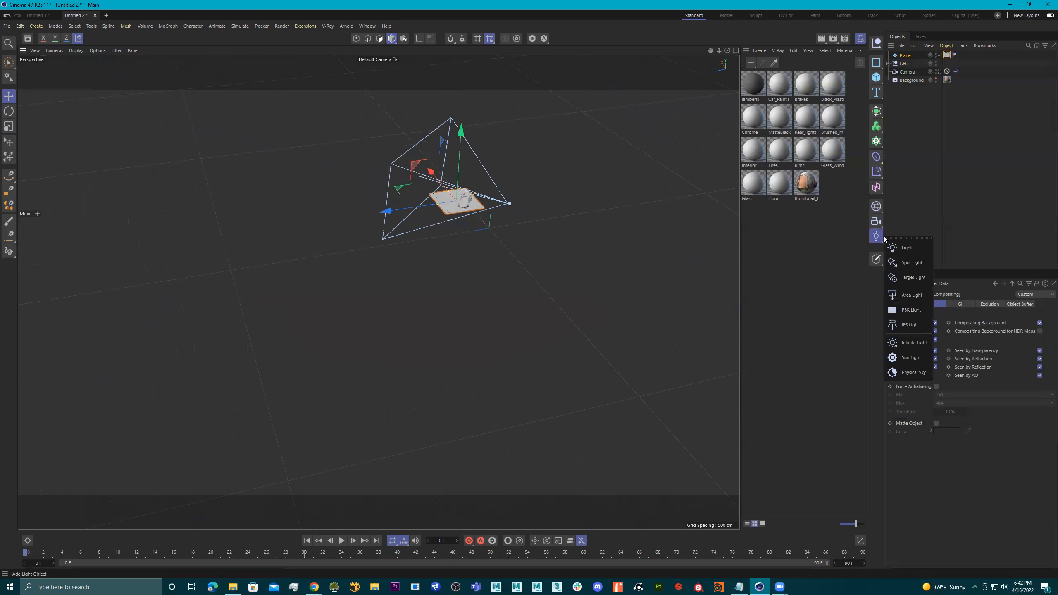
click(918, 307)
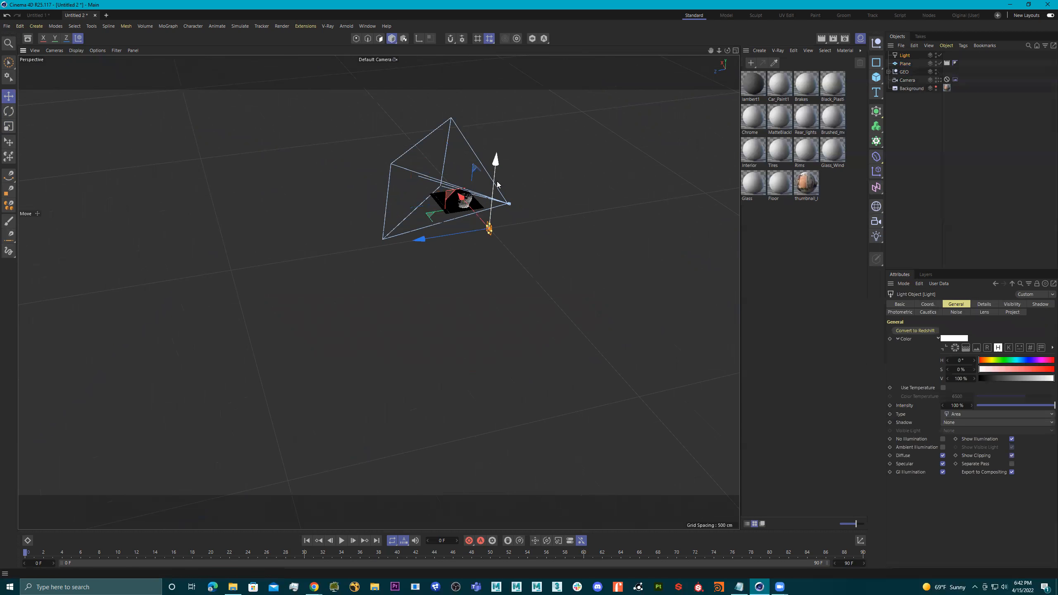
drag(497, 155, 497, 155)
Examine the area light's position relative to the car, plane and scene camera from several angles.
alt+middle_drag(504, 164, 393, 256)
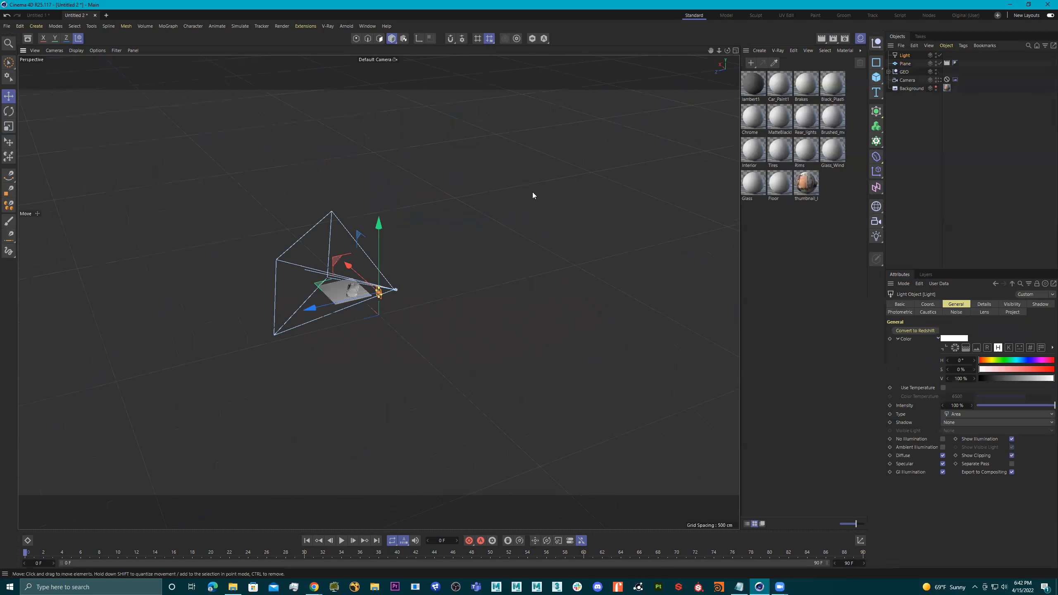
alt+right_drag(527, 200, 468, 228)
alt+drag(469, 227, 469, 226)
alt+drag(489, 280, 333, 288)
alt+middle_drag(483, 283, 307, 240)
alt+right_drag(306, 240, 345, 267)
alt+middle_drag(345, 266, 354, 244)
alt+drag(396, 297, 342, 274)
alt+right_drag(308, 274, 429, 254)
alt+middle_drag(349, 248, 269, 194)
alt+drag(415, 244, 438, 248)
drag(728, 51, 643, 206)
key(s)
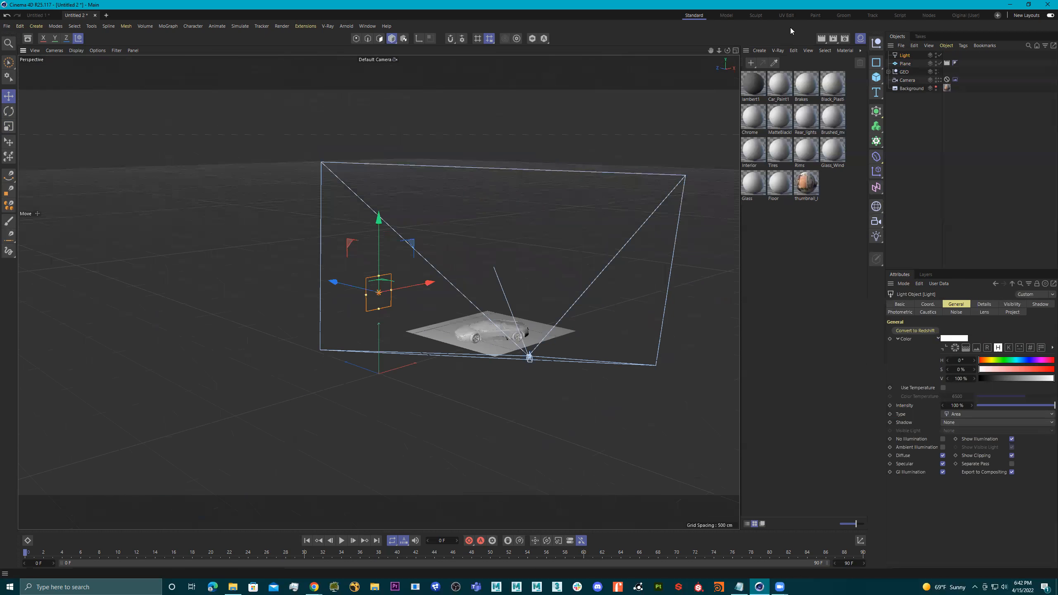
Move the area light sideways over the car and rotate it to lie flat, facing the ground plane.
drag(727, 51, 478, 280)
drag(366, 280, 337, 334)
drag(442, 299, 629, 314)
key(e)
key(r)
drag(569, 283, 563, 211)
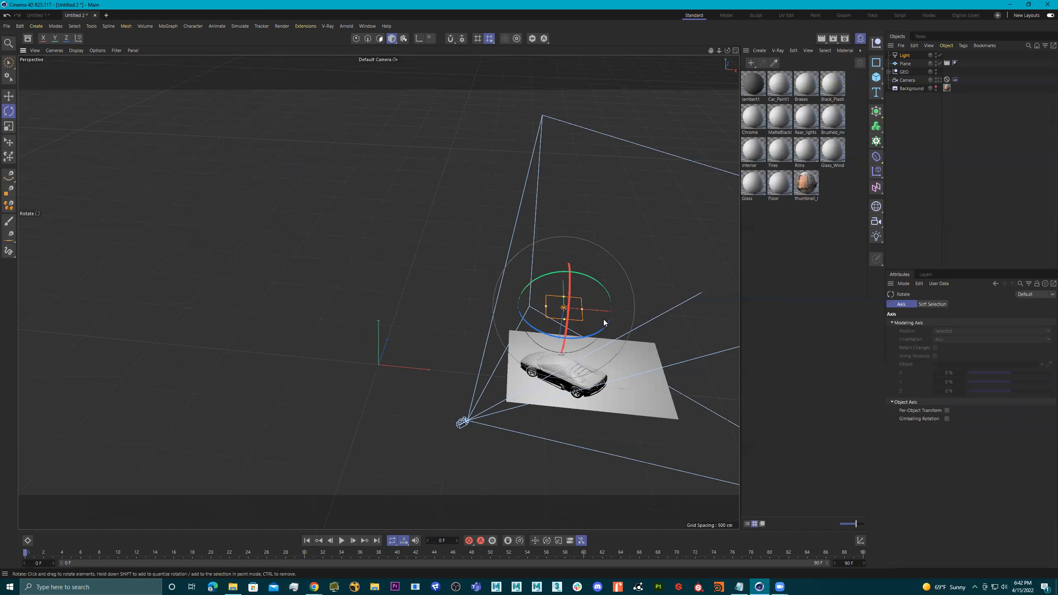
Lower the area light closer to the car and shift it sideways above the ground plane.
alt+drag(573, 336, 624, 297)
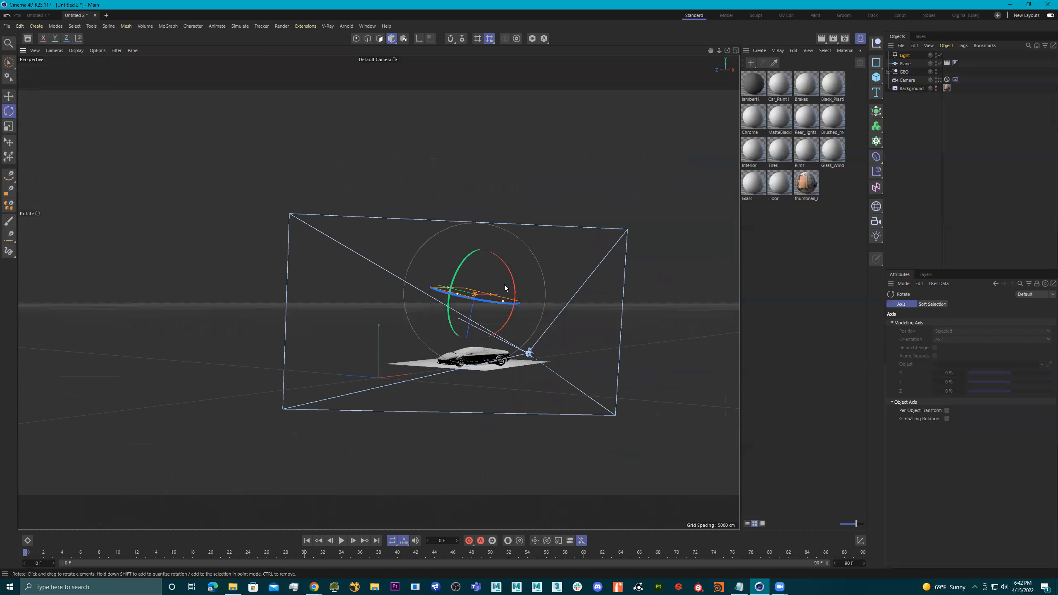
key(e)
drag(473, 264, 475, 291)
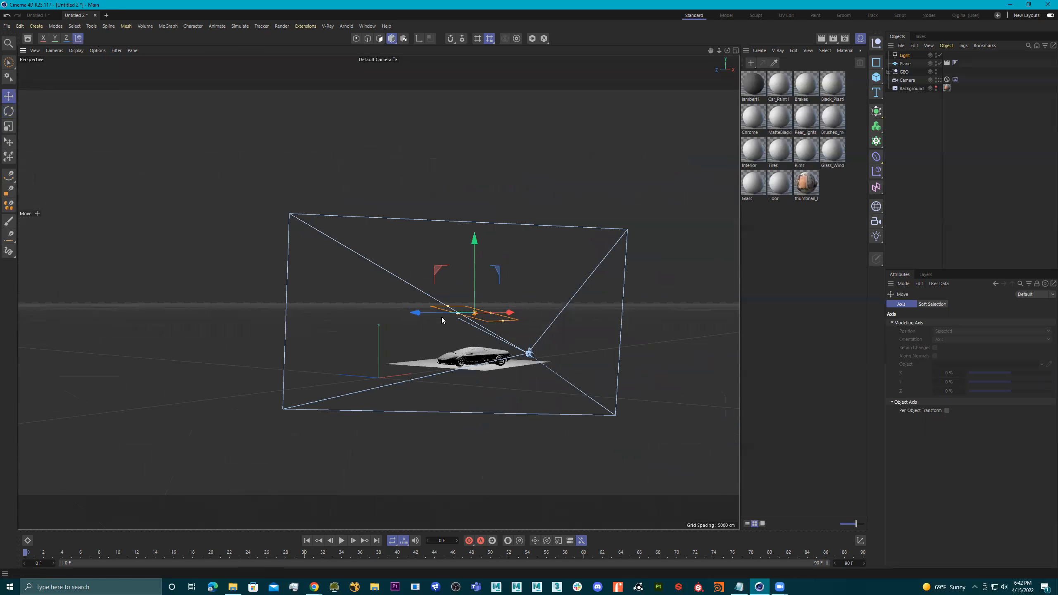
alt+drag(381, 278, 418, 283)
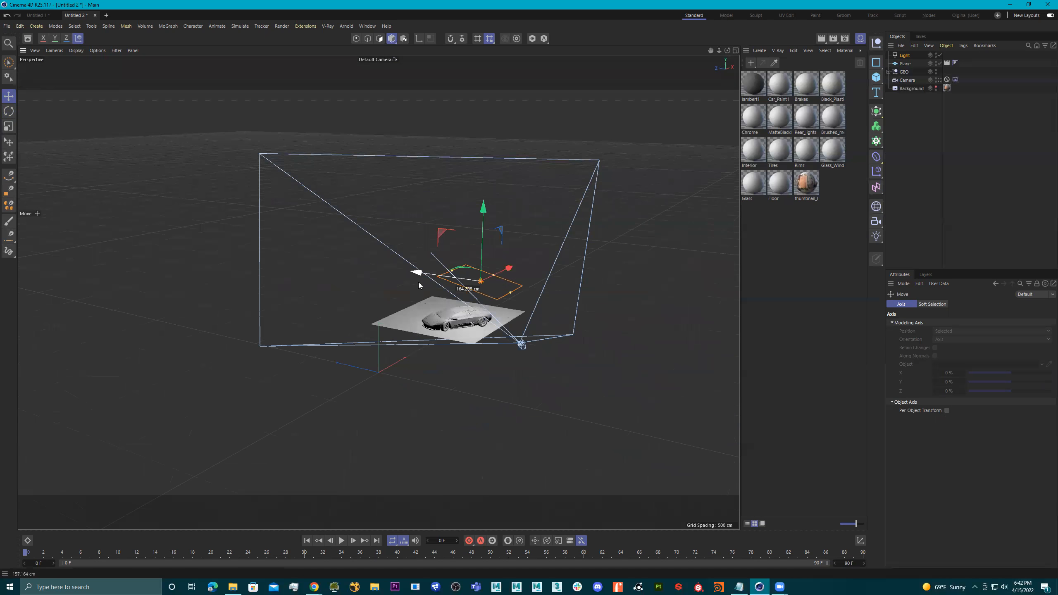
Look through the scene camera and render to the Picture Viewer to check the area light on the car.
click(939, 80)
click(833, 39)
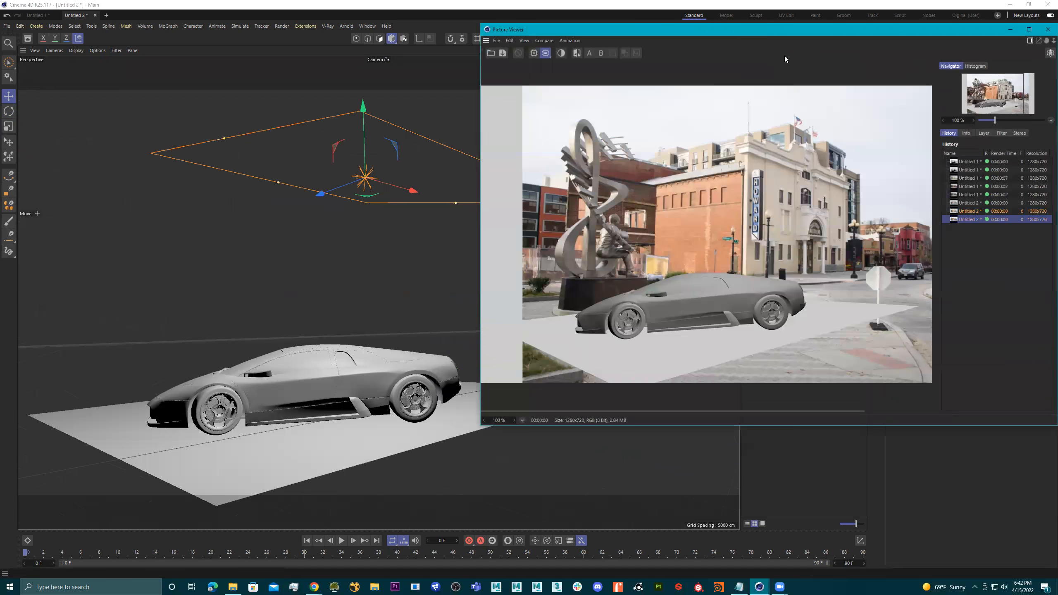
drag(794, 33, 442, 65)
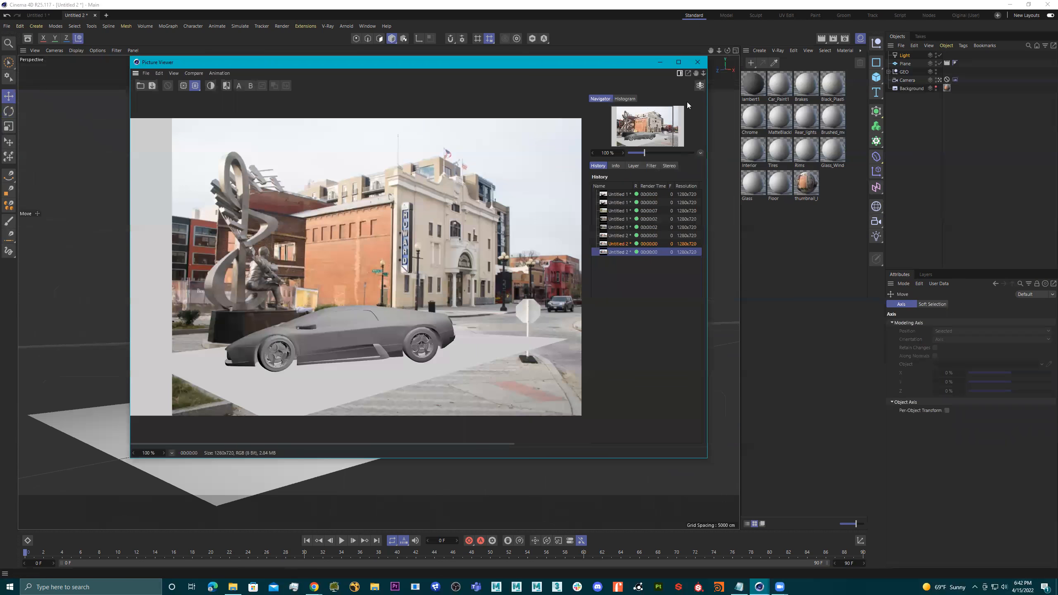
Set the renderer to Physical, add Ambient Occlusion and Global Illumination, and render the camera view to check the effect.
click(845, 38)
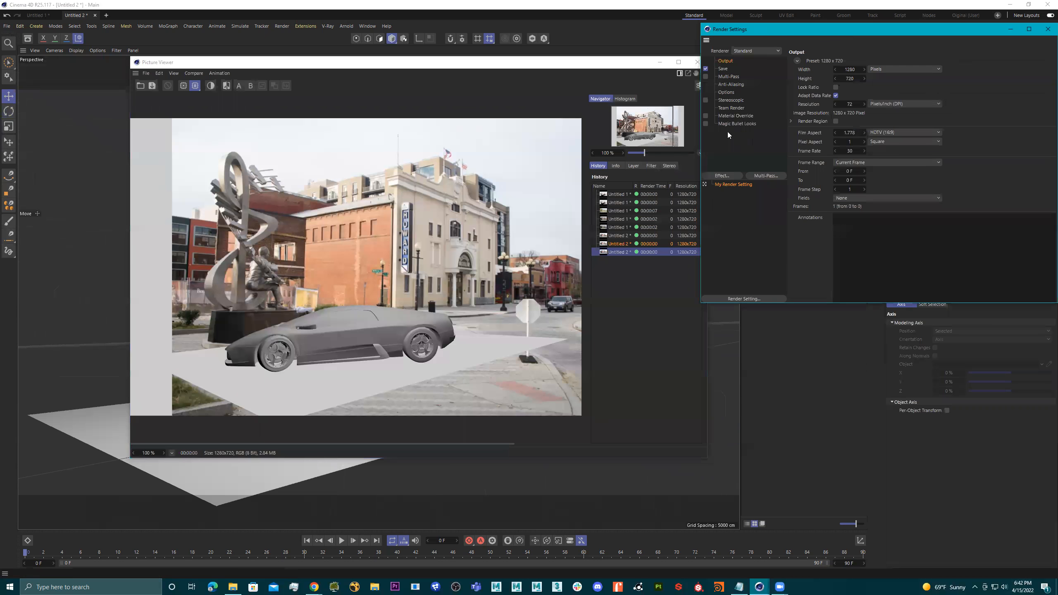
click(759, 50)
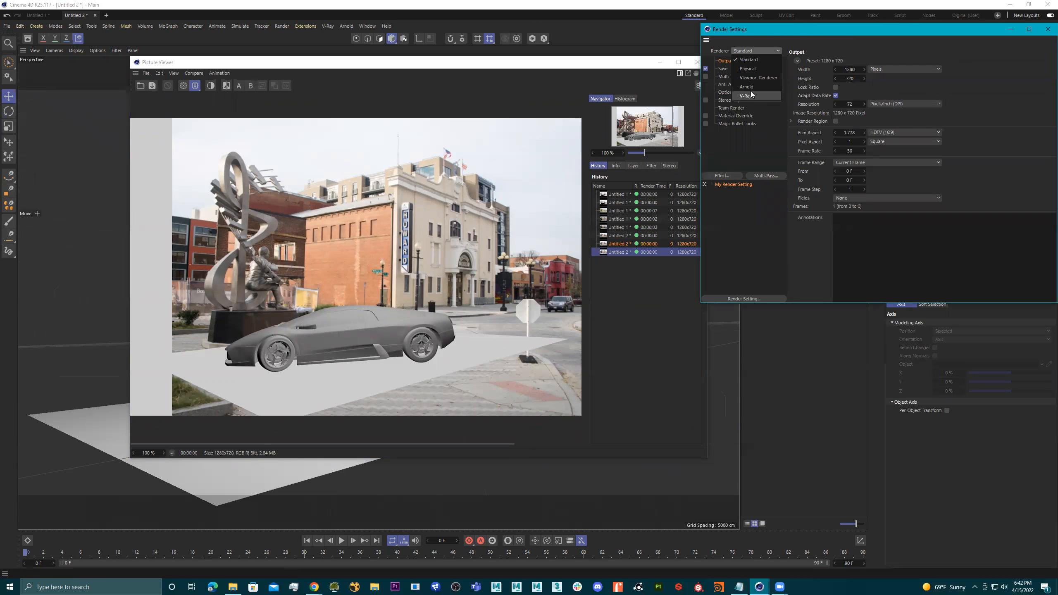
click(756, 69)
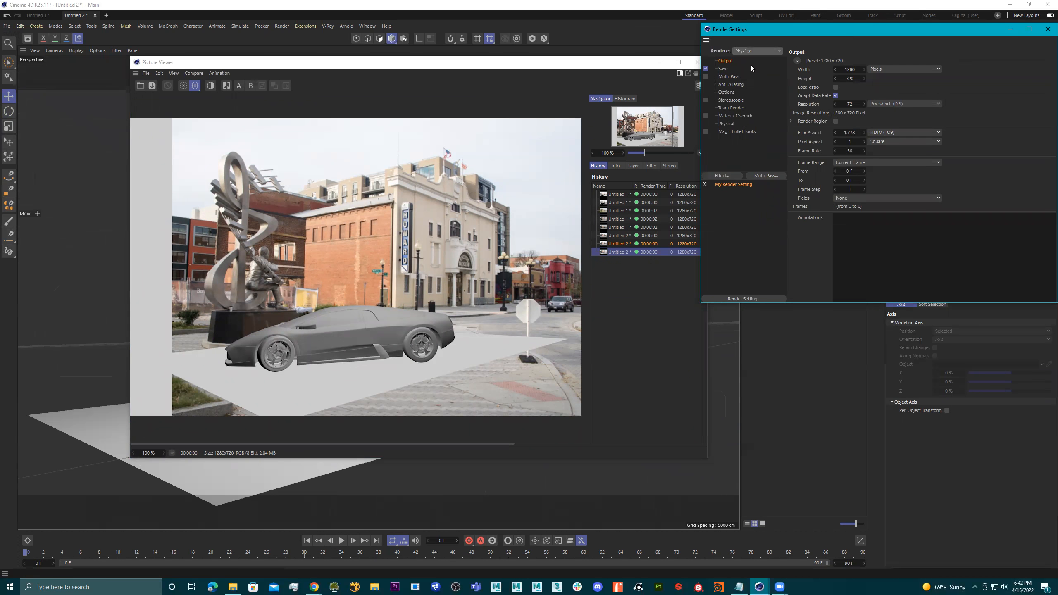
click(725, 175)
click(750, 178)
click(722, 176)
click(770, 303)
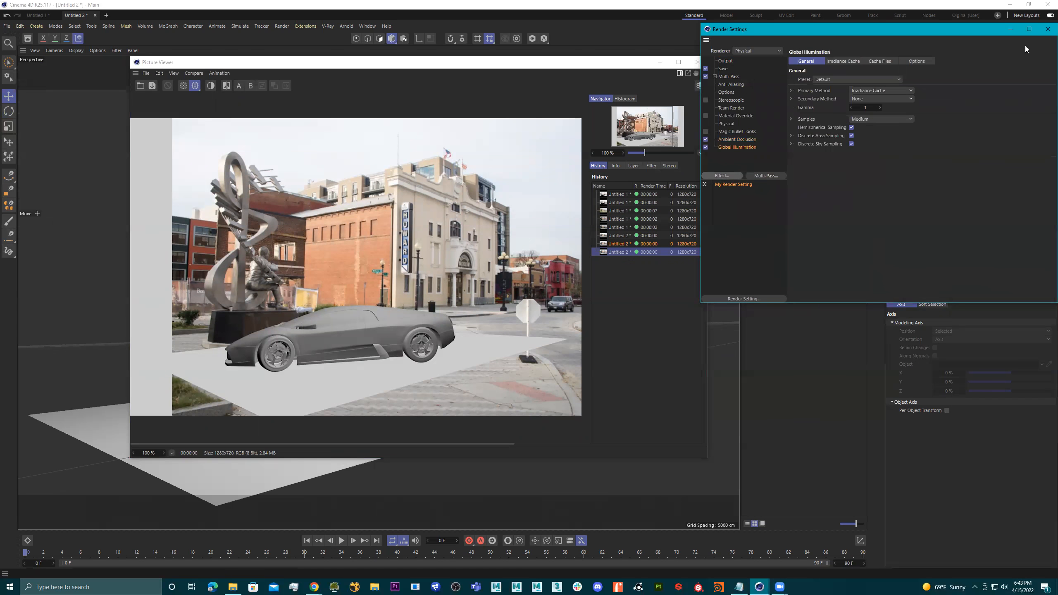
click(1047, 29)
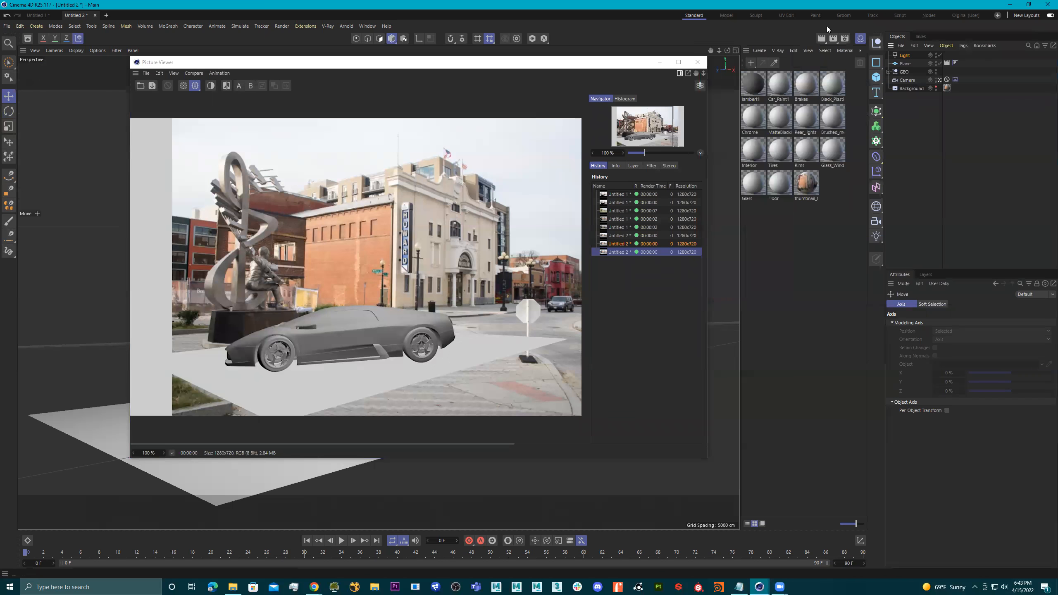
click(833, 39)
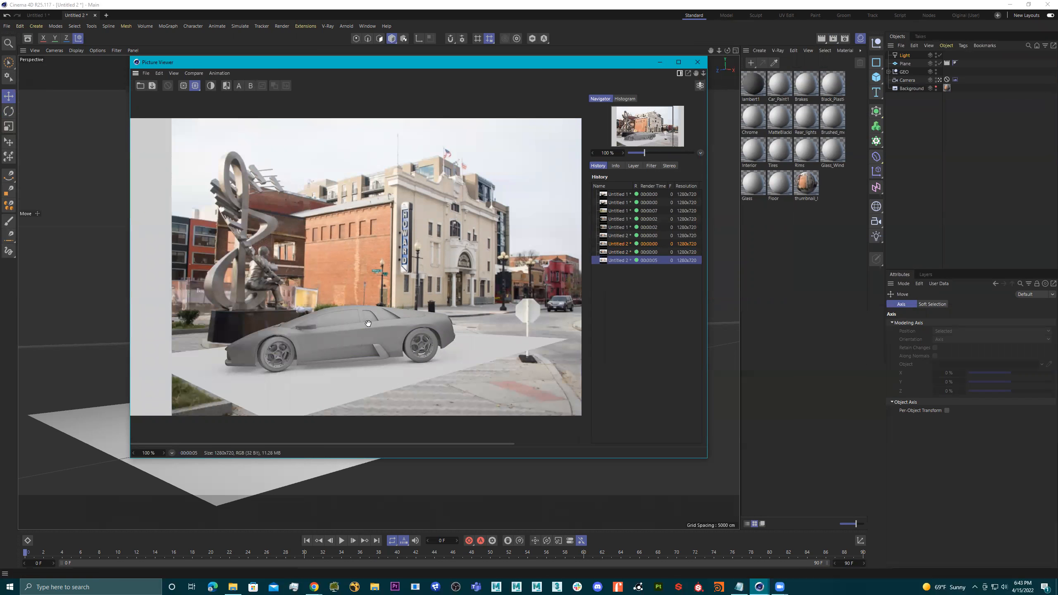
click(697, 61)
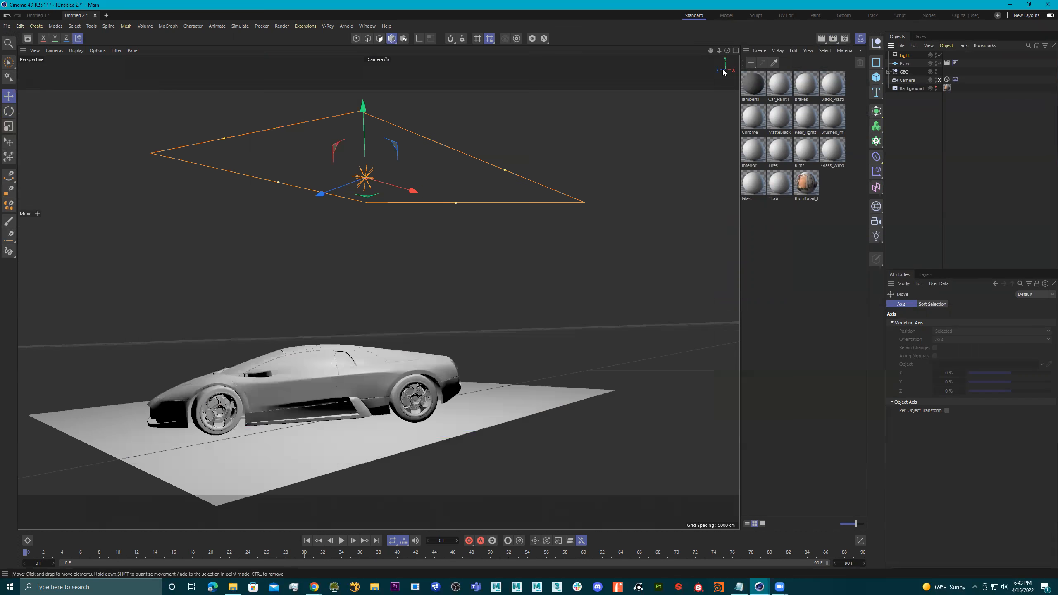
Unhide the background, copy its frontal photo material tag onto the ground plane, and render the result.
click(937, 87)
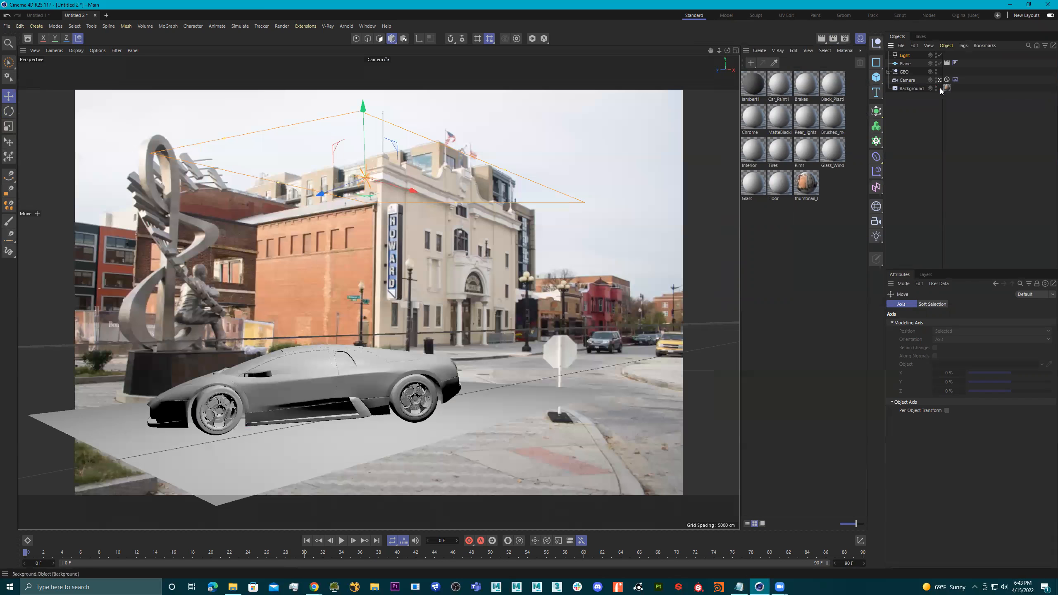
click(947, 88)
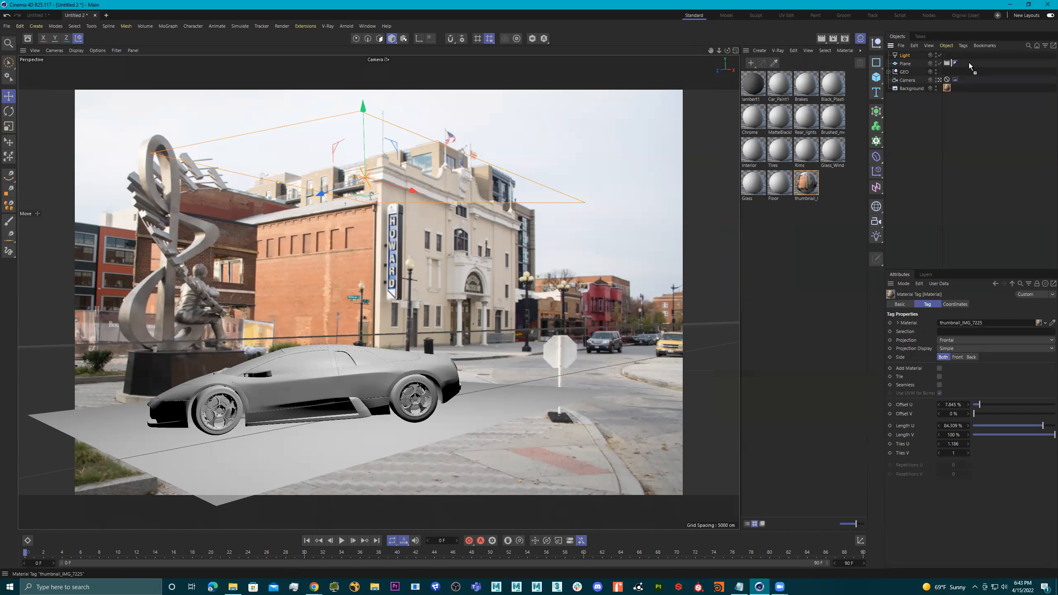
drag(975, 61, 970, 62)
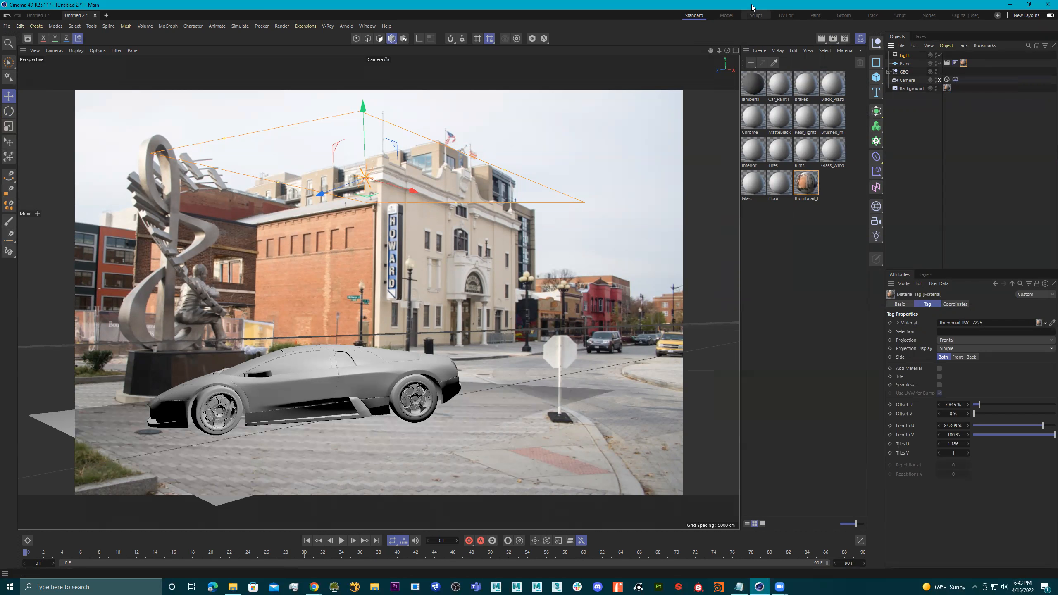
click(834, 38)
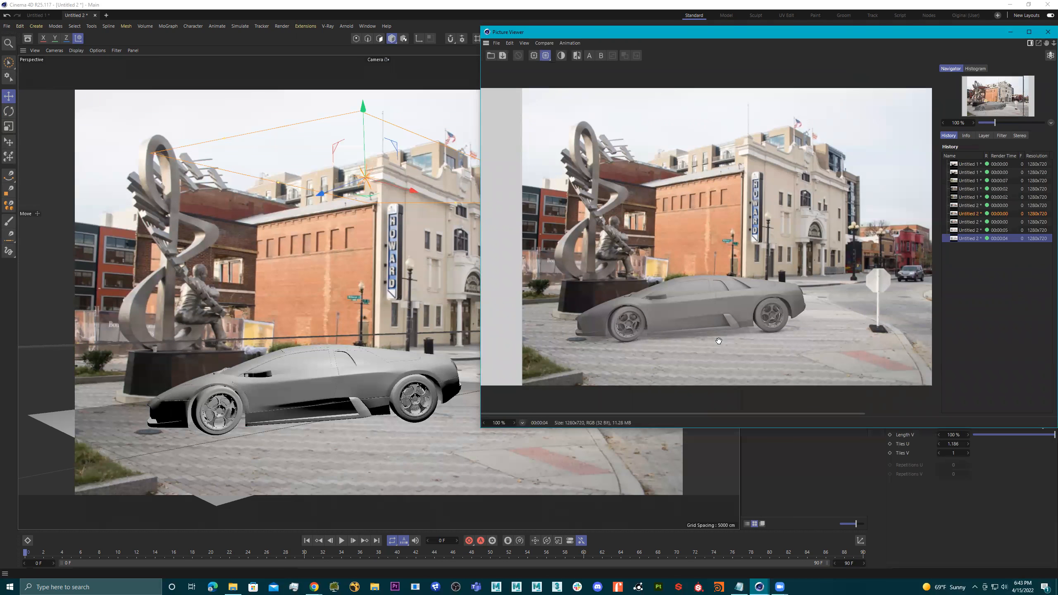
drag(913, 38, 596, 55)
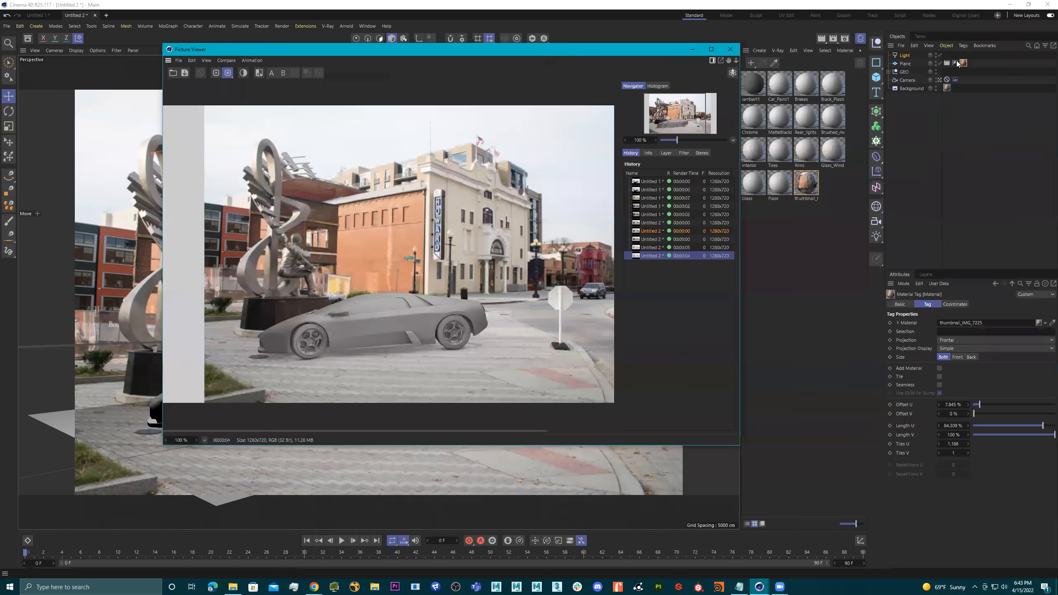
Set the area light's intensity to 130% and render the view again.
click(906, 56)
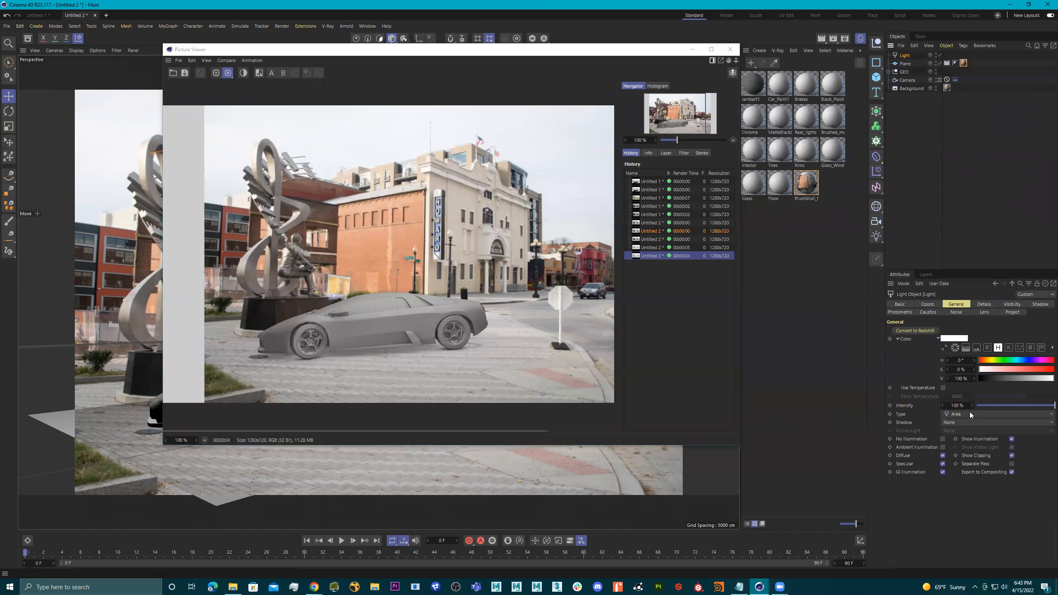
click(957, 405)
text(130)
key(Return)
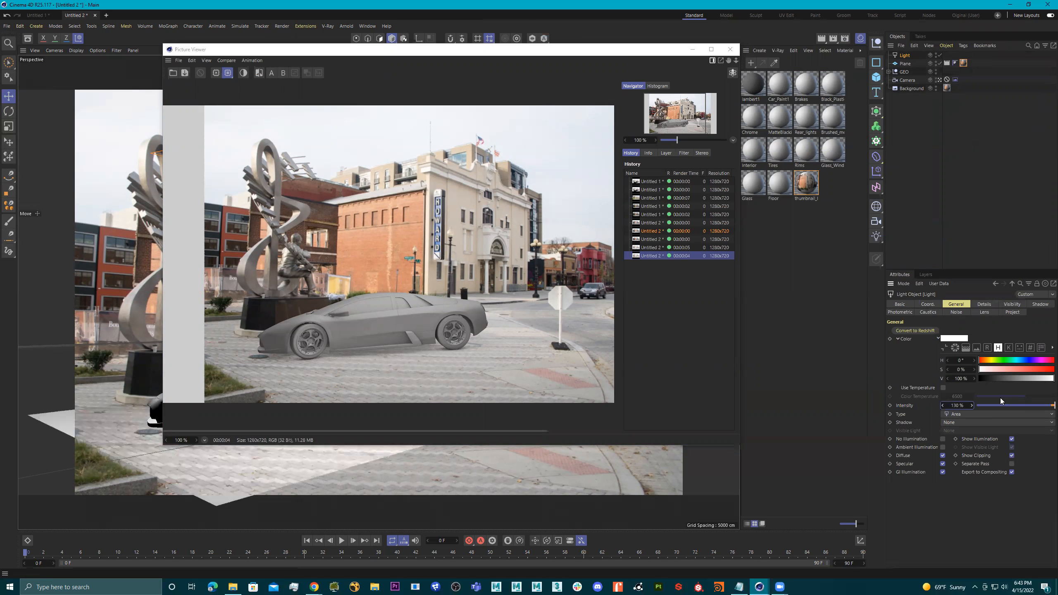
click(834, 38)
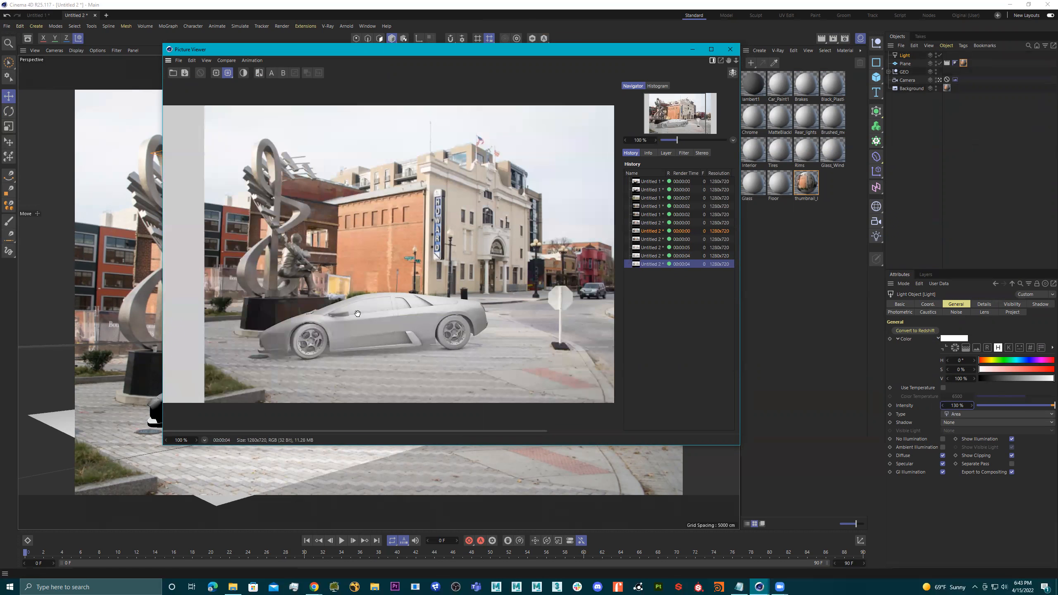
Set the area light's intensity to 100%.
click(957, 406)
drag(957, 405, 940, 408)
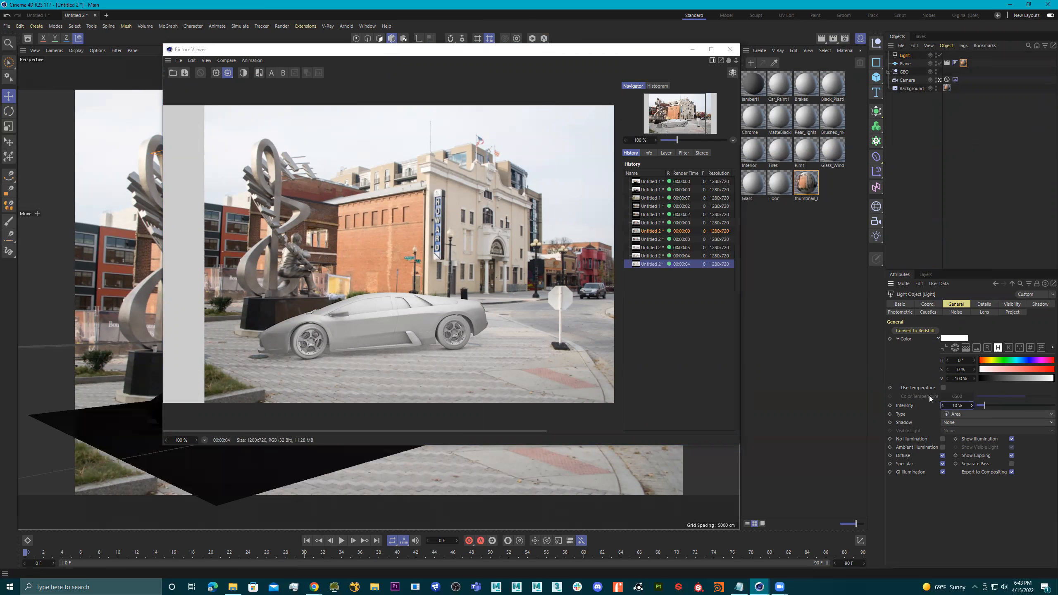
click(959, 405)
text(100)
key(Return)
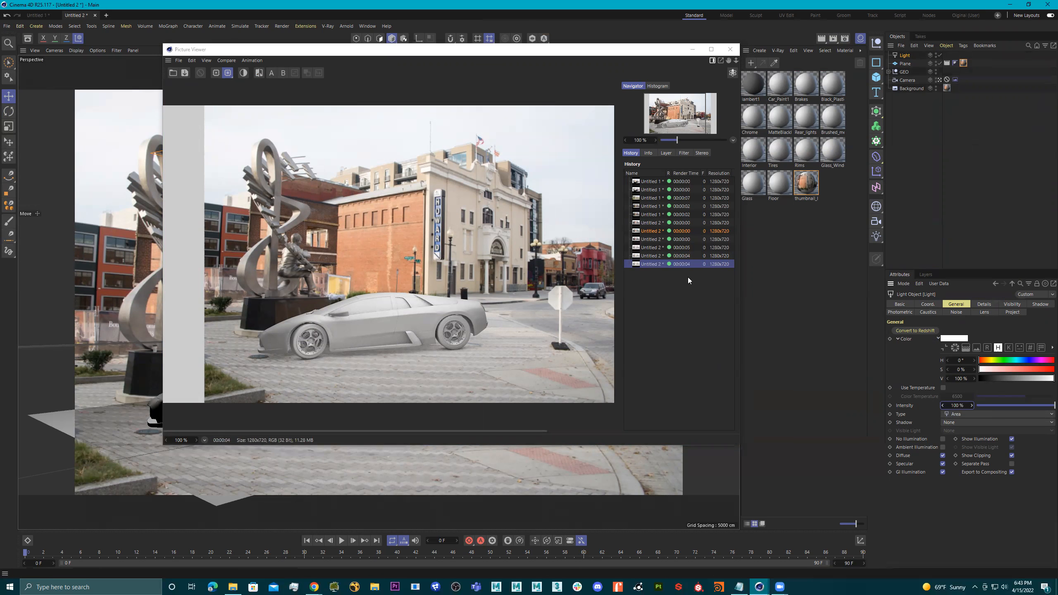
Compare the two most recent renders in the history, and close the Picture Viewer.
click(642, 258)
click(646, 263)
click(648, 255)
click(649, 263)
click(730, 49)
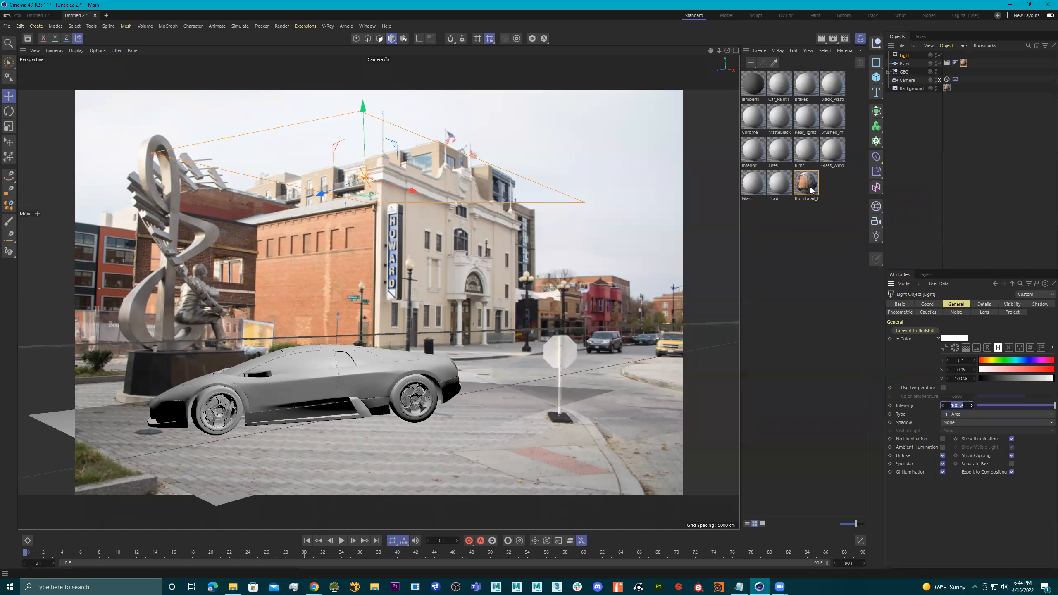
Duplicate the background photo material and name the copy "hdri FAKe".
ctrl+drag(810, 191, 834, 192)
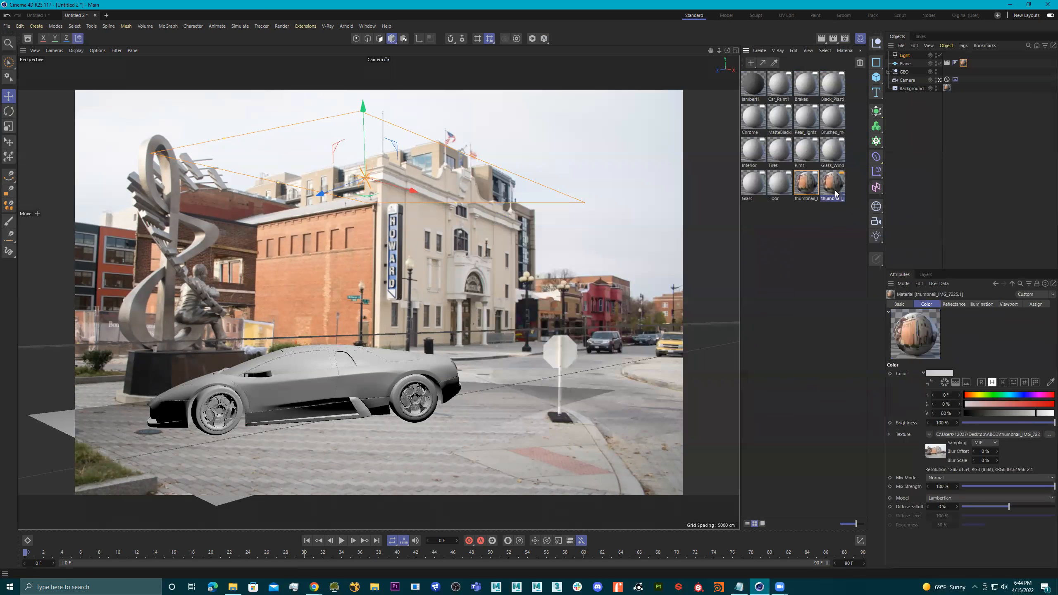
double_click(832, 185)
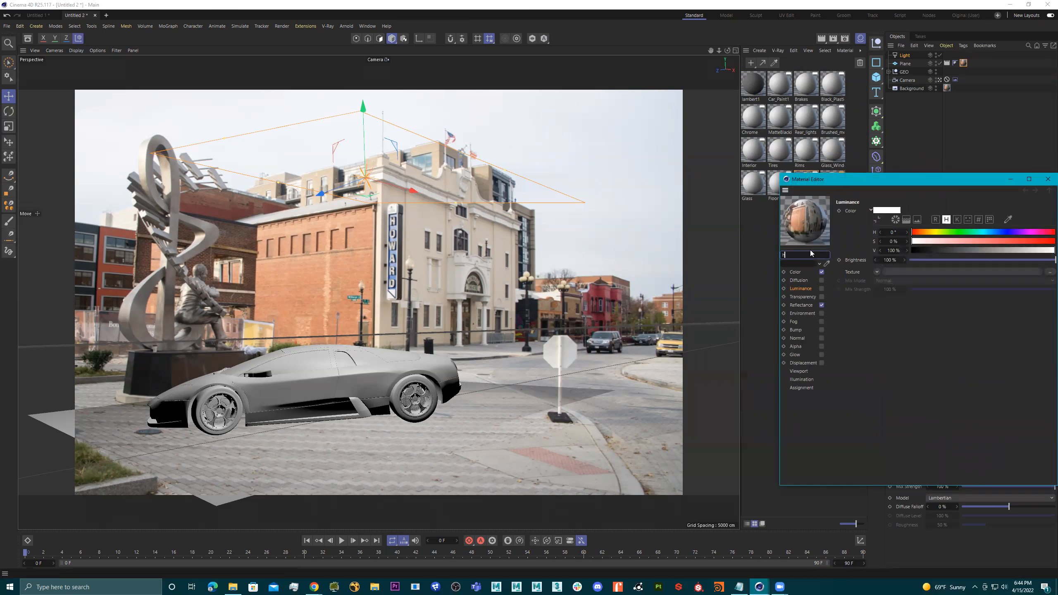
text(hdri FAEK)
drag(846, 183, 695, 184)
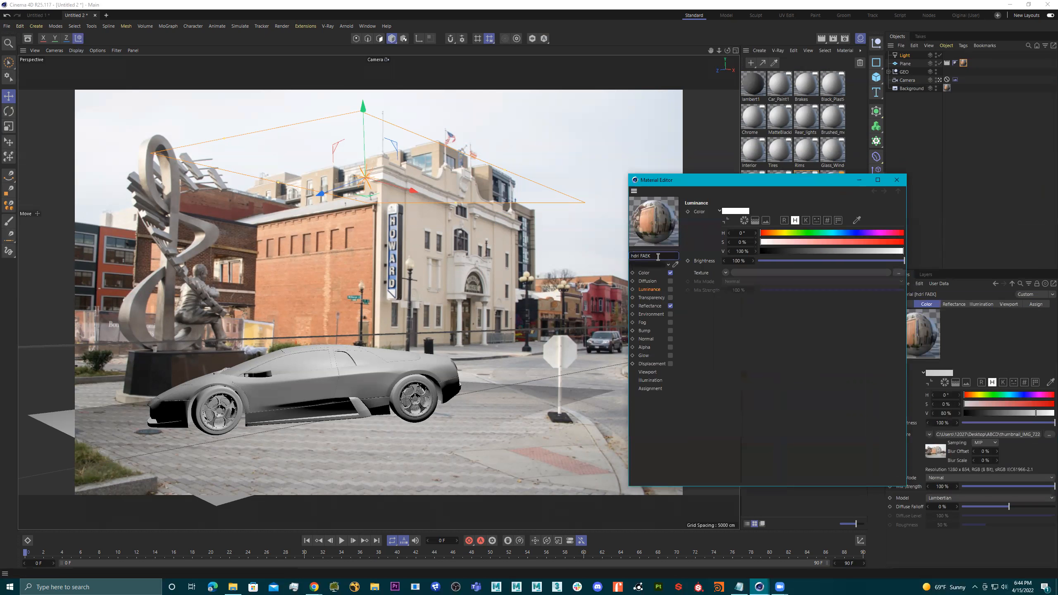
text(KJE)
key(Return)
Disable the hdri FAKe material's Color and Reflectance, and enable Luminance with thumbnail_IMG_7225.jpg as its texture.
click(670, 274)
click(670, 306)
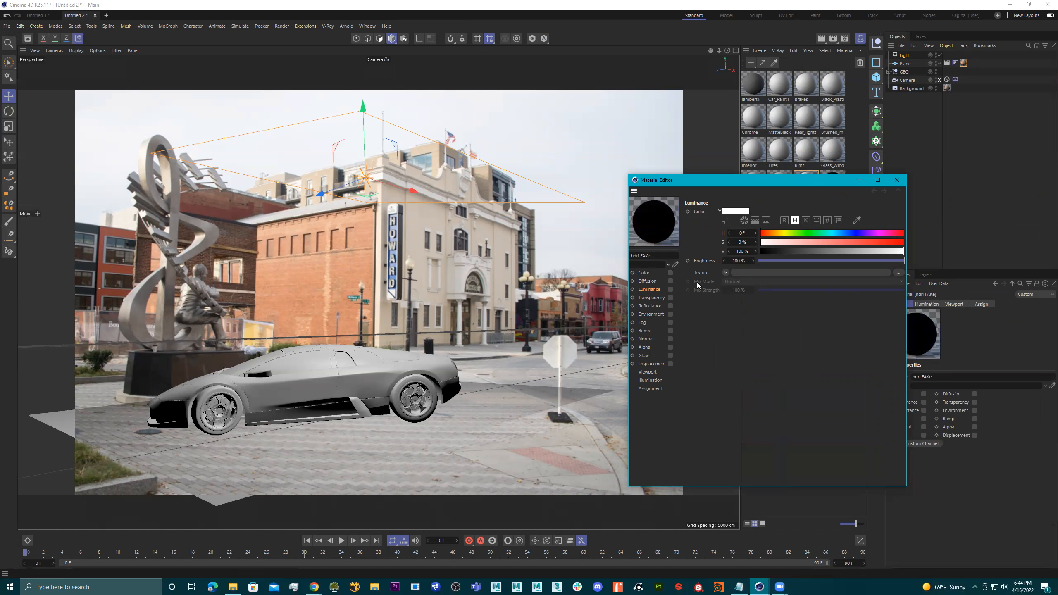
click(725, 273)
mouse_move(743, 342)
click(792, 341)
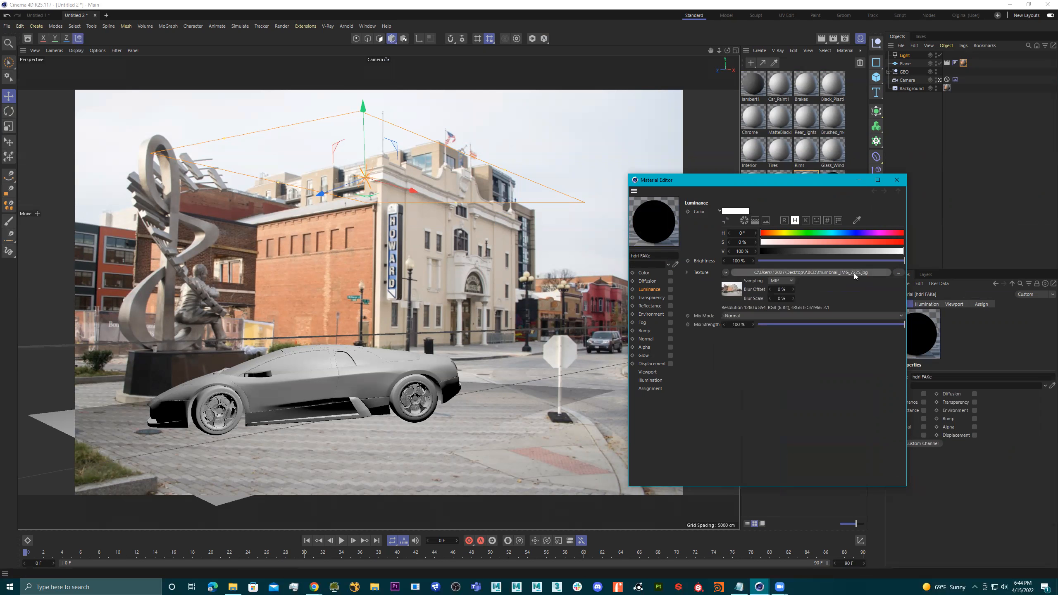
click(670, 289)
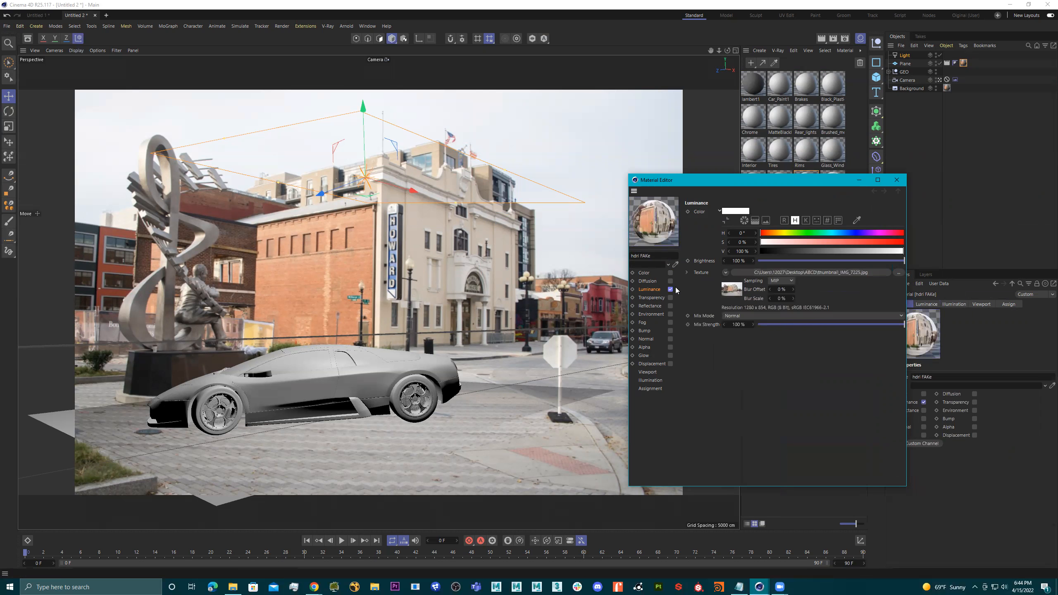
click(897, 180)
Add a Sky object and apply the hdri FAKe material to it.
click(878, 208)
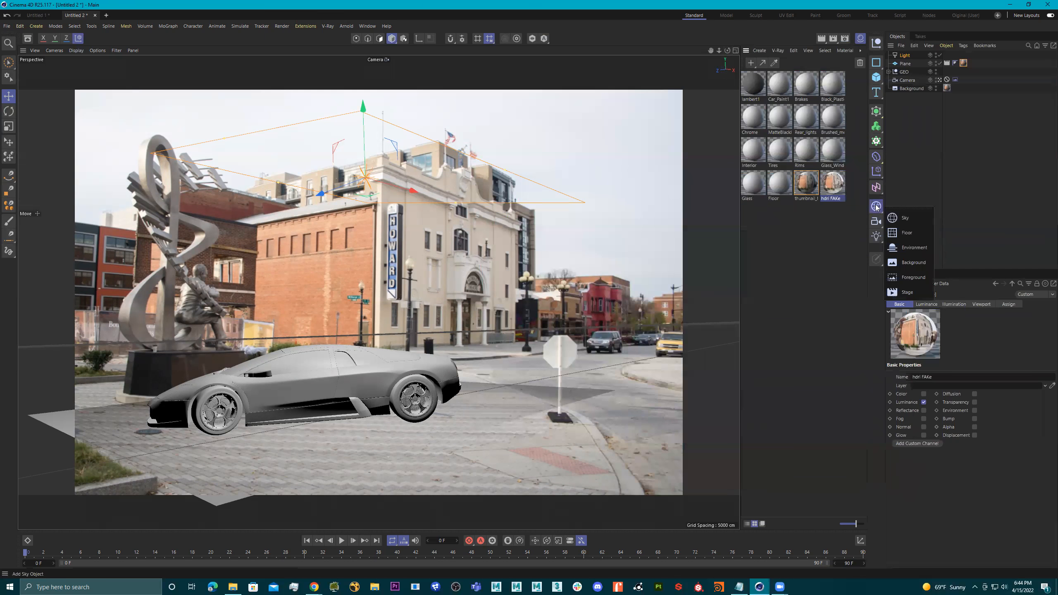
click(907, 219)
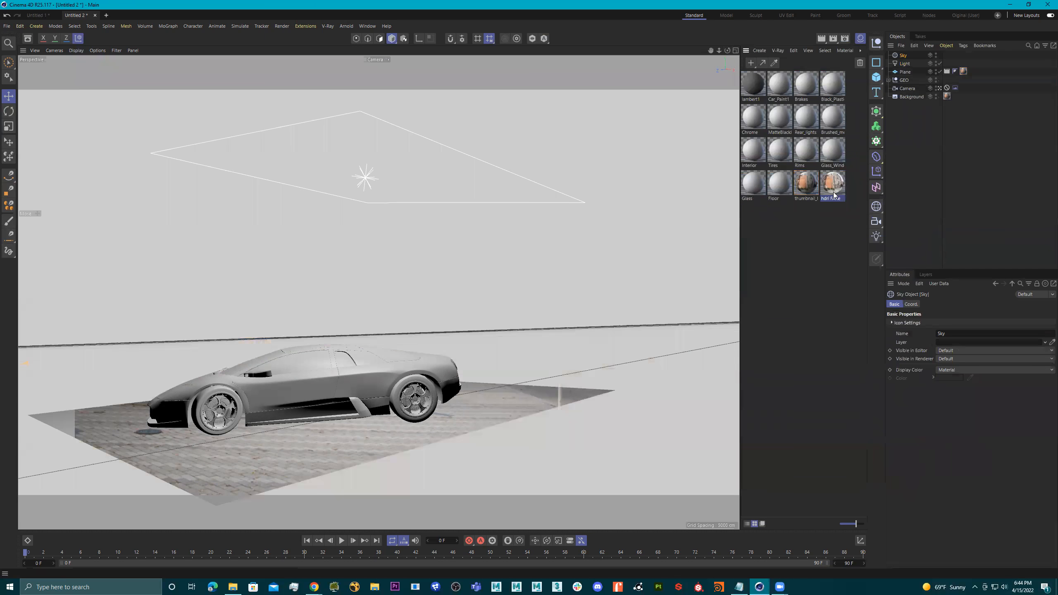
drag(836, 189, 906, 57)
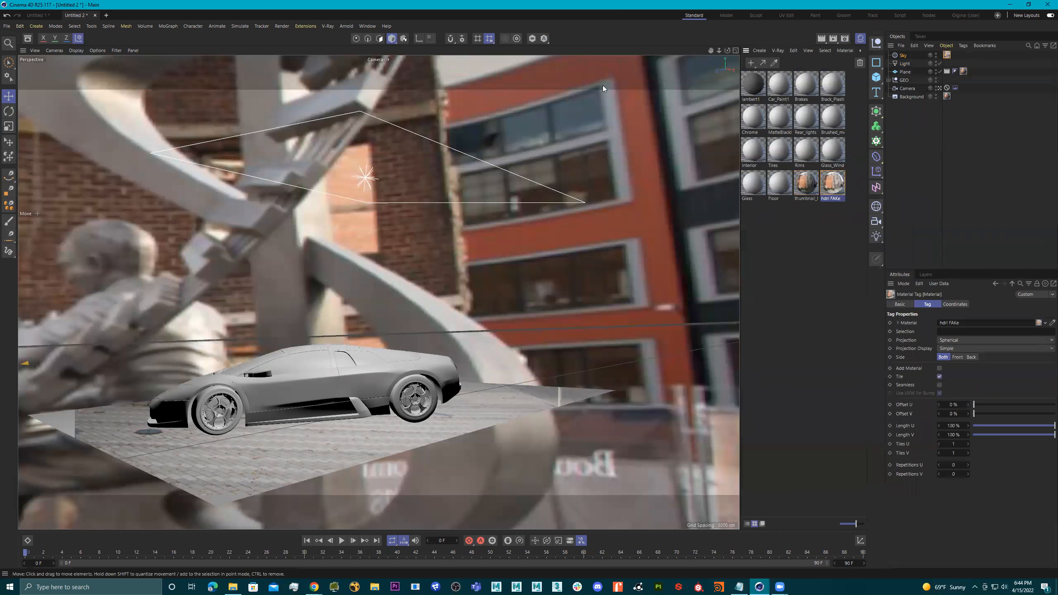
Render the camera view and examine how the textured sky lights the car.
click(833, 38)
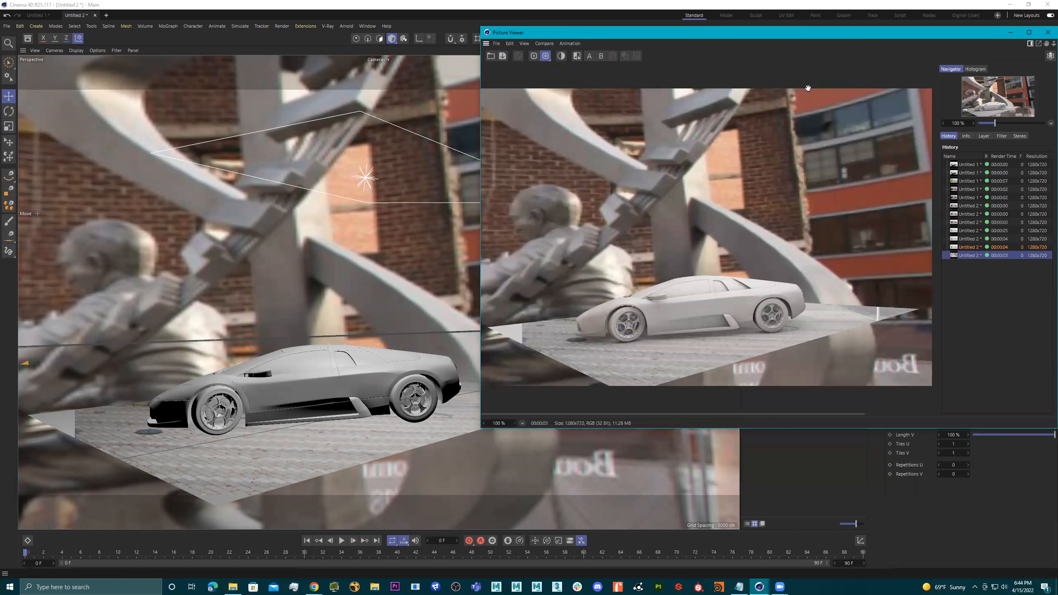
scroll(807, 87, up, 1)
drag(837, 34, 505, 42)
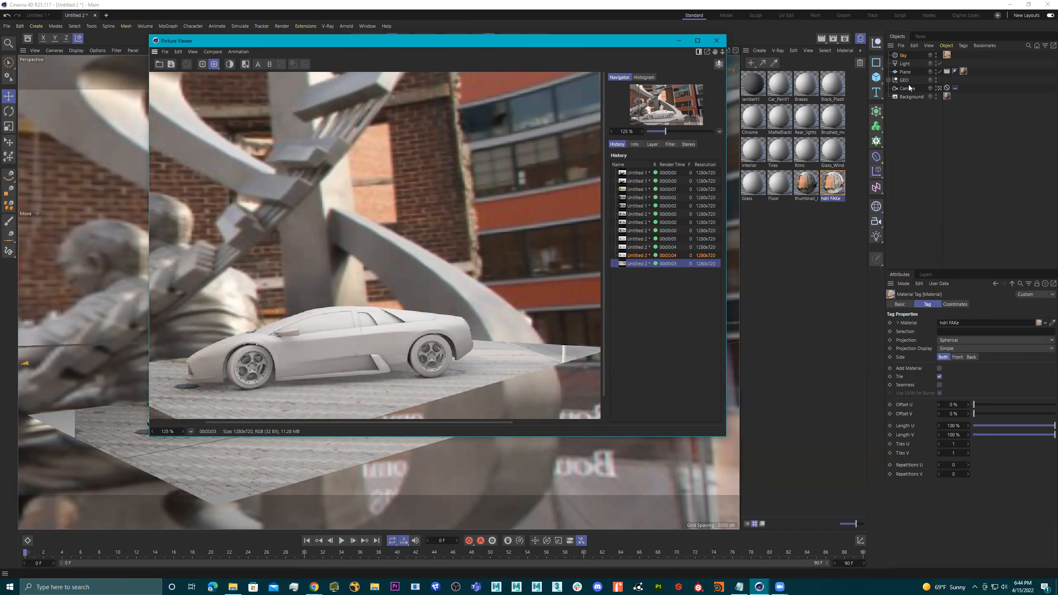
Set the Sky object's heading rotation to 50°.
click(903, 56)
click(911, 304)
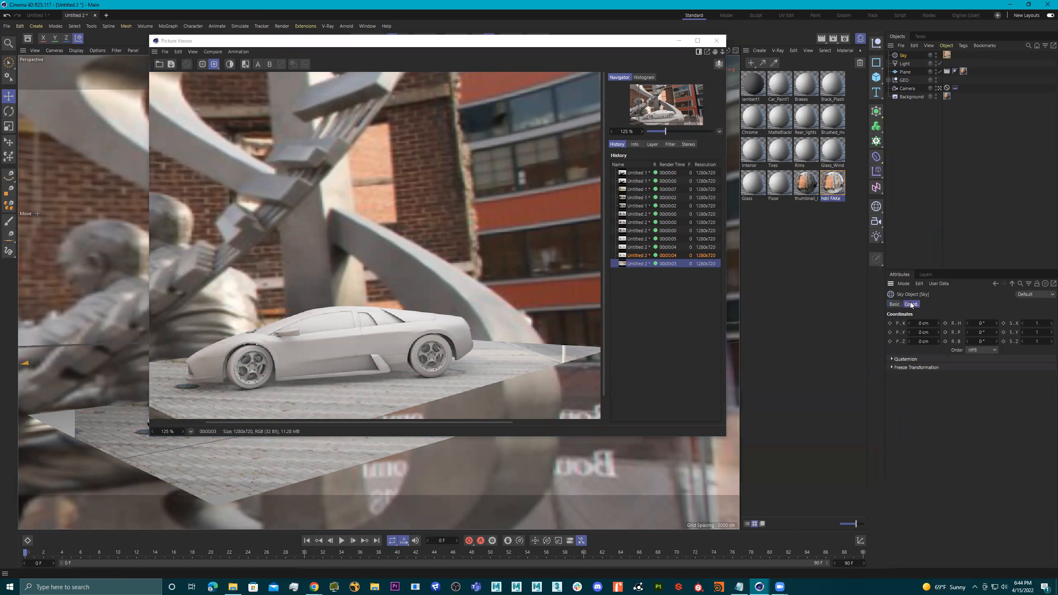
click(978, 323)
text(50)
key(Return)
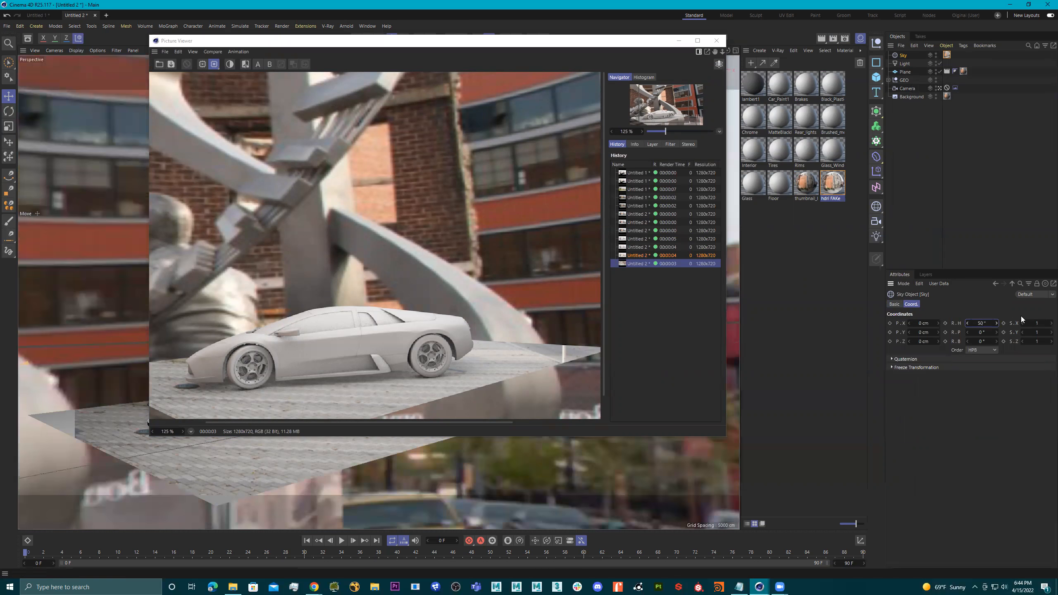
Render the camera view and compare the car's lighting between the last two renders.
key(shift+r)
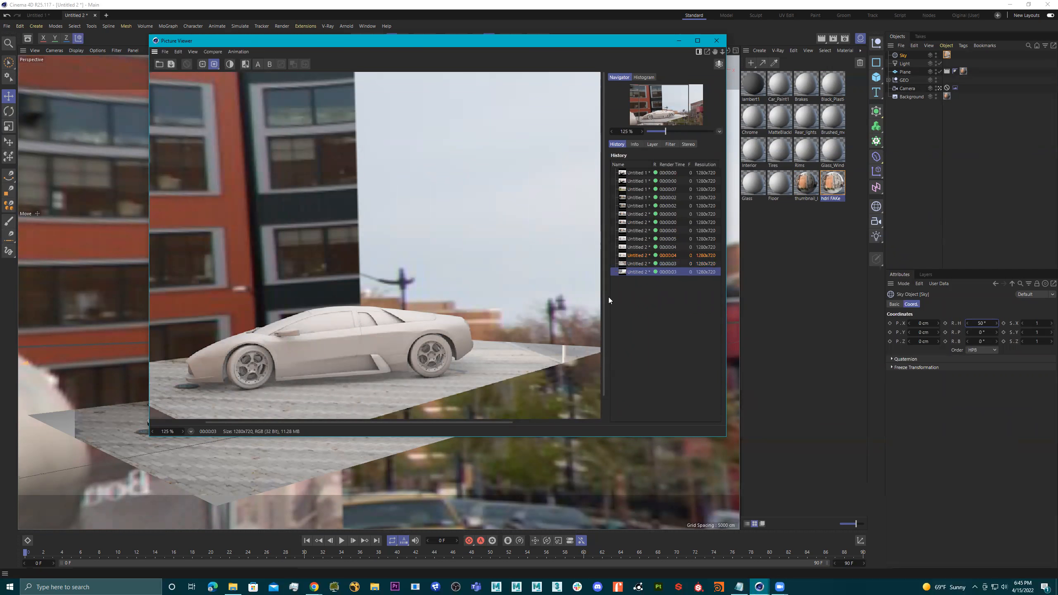
click(640, 265)
click(638, 270)
click(638, 264)
click(638, 270)
click(637, 264)
click(637, 271)
click(638, 264)
click(638, 271)
Add a Compositing tag to the Sky, disable its Seen by Camera option, and render the view.
right_click(902, 56)
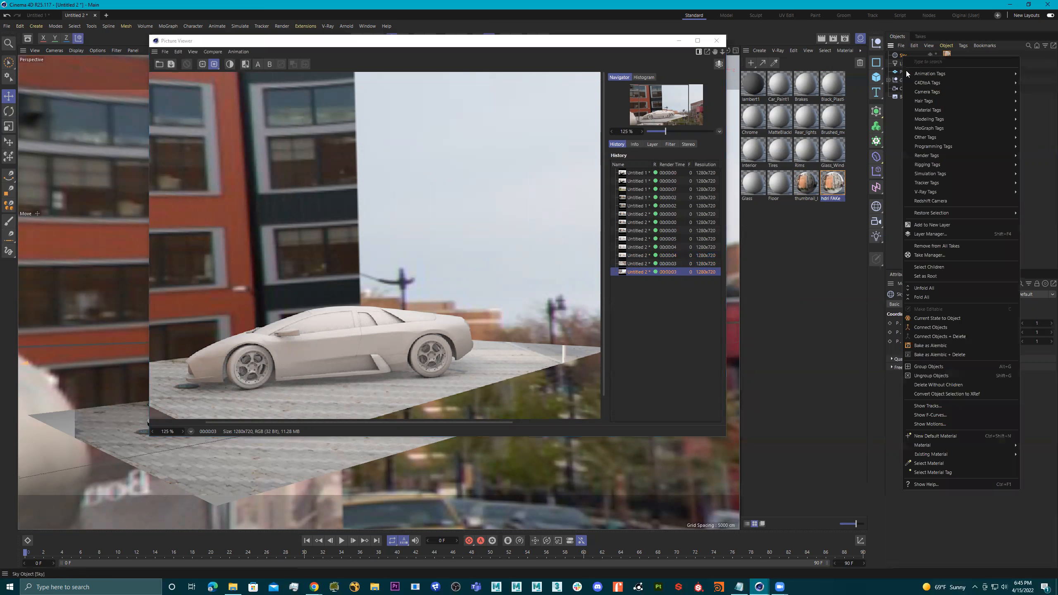
mouse_move(948, 176)
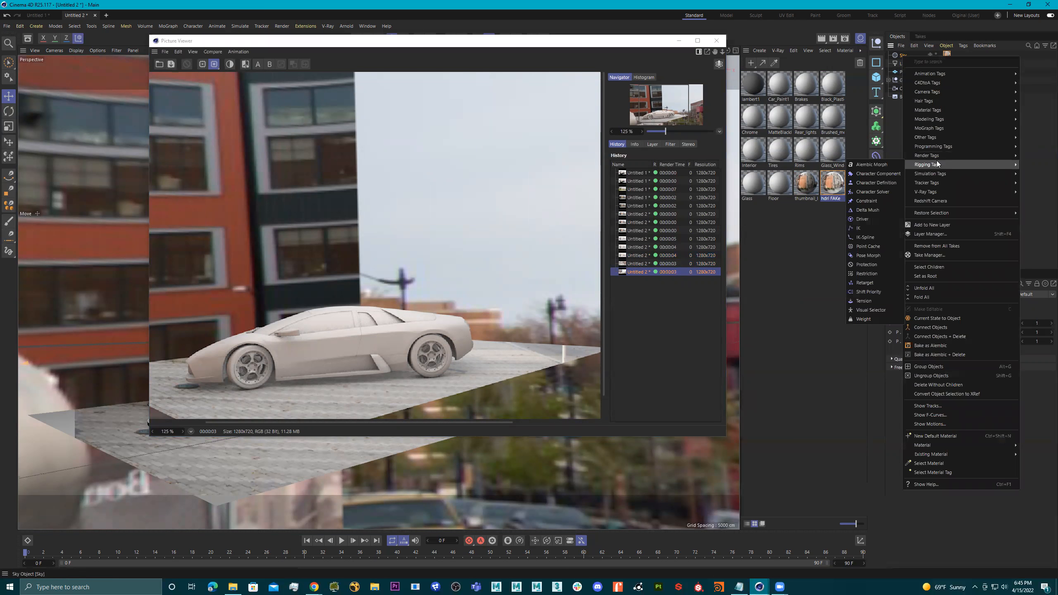
mouse_move(933, 154)
click(875, 162)
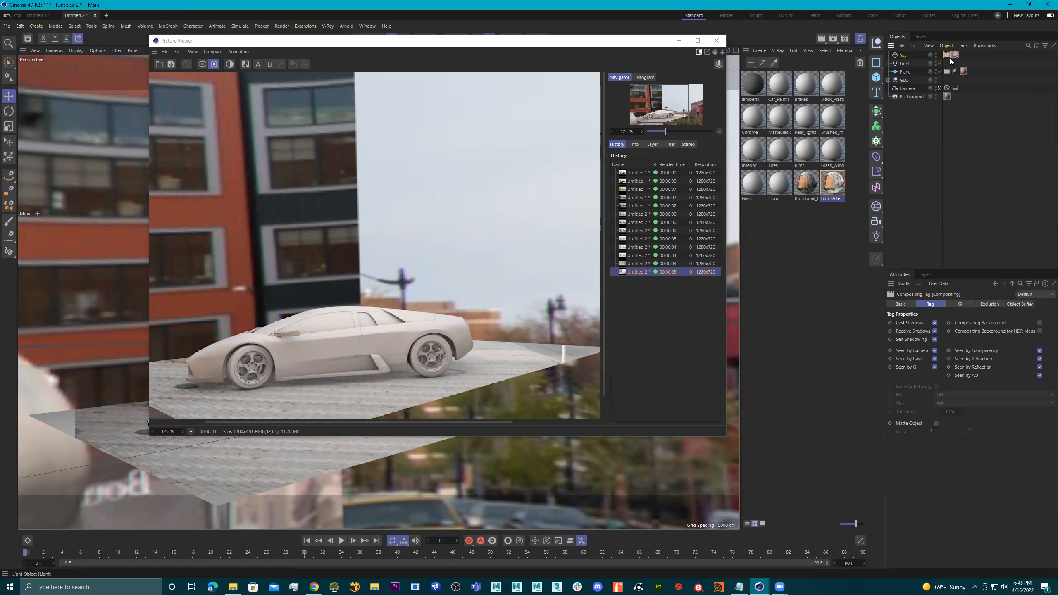
click(935, 351)
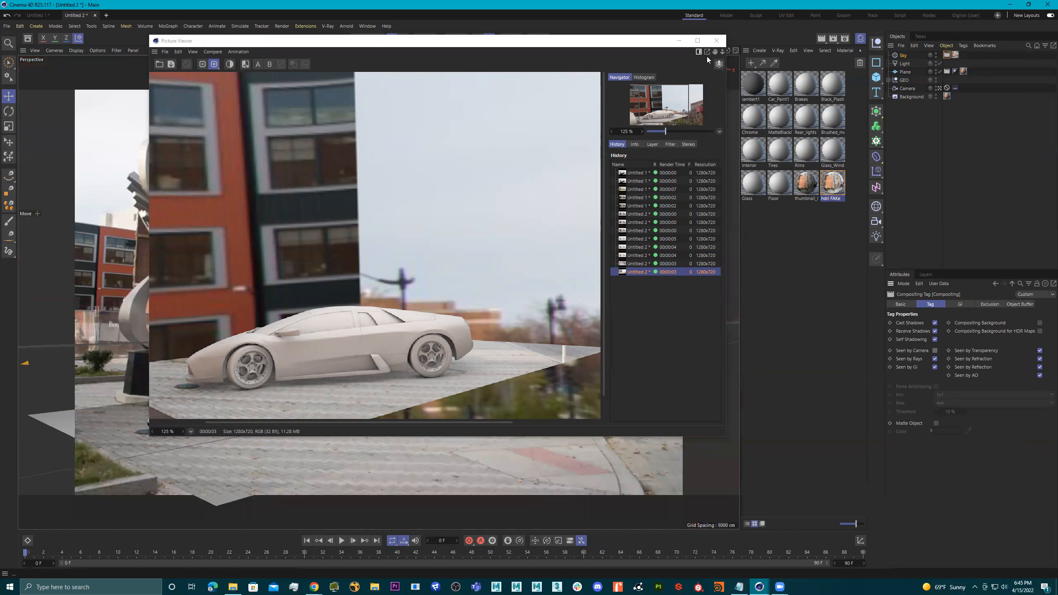
click(834, 38)
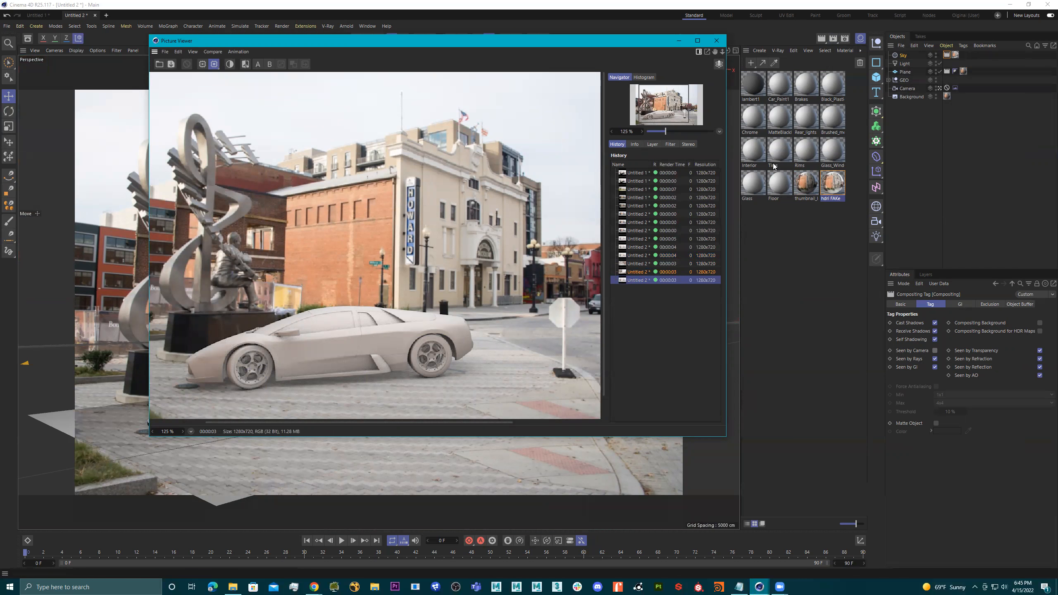
Set the Car_Paint1 material's color to purple with hue 261° and saturation 61%.
click(781, 85)
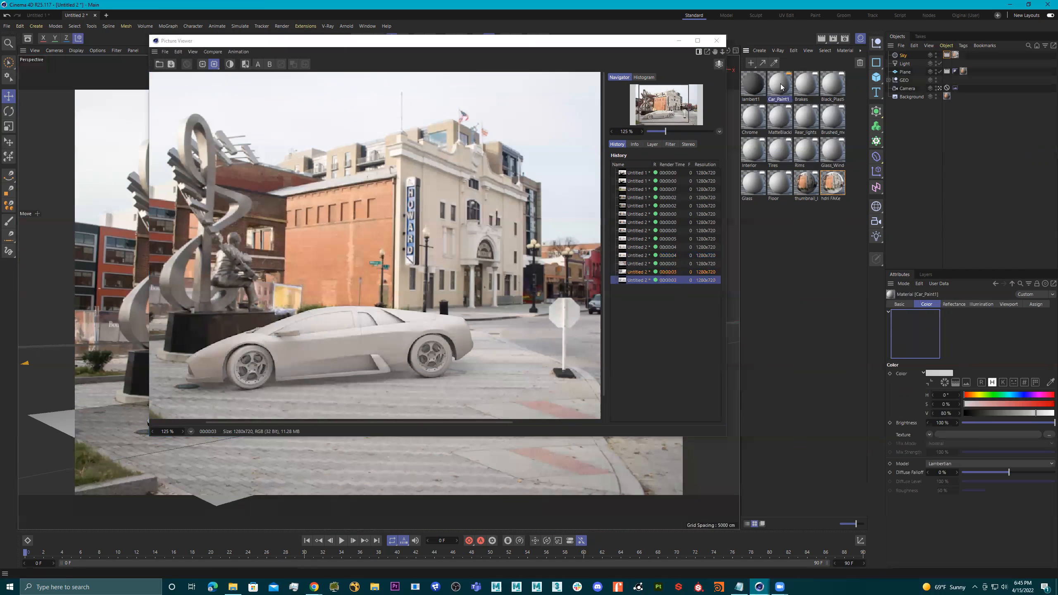
double_click(781, 85)
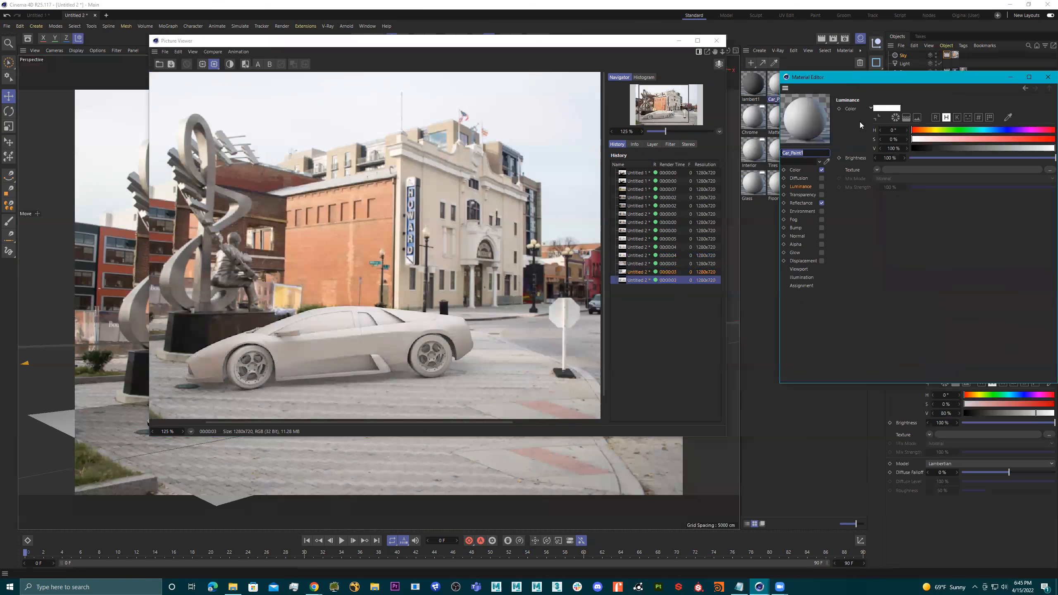
click(796, 170)
click(1016, 131)
click(1000, 139)
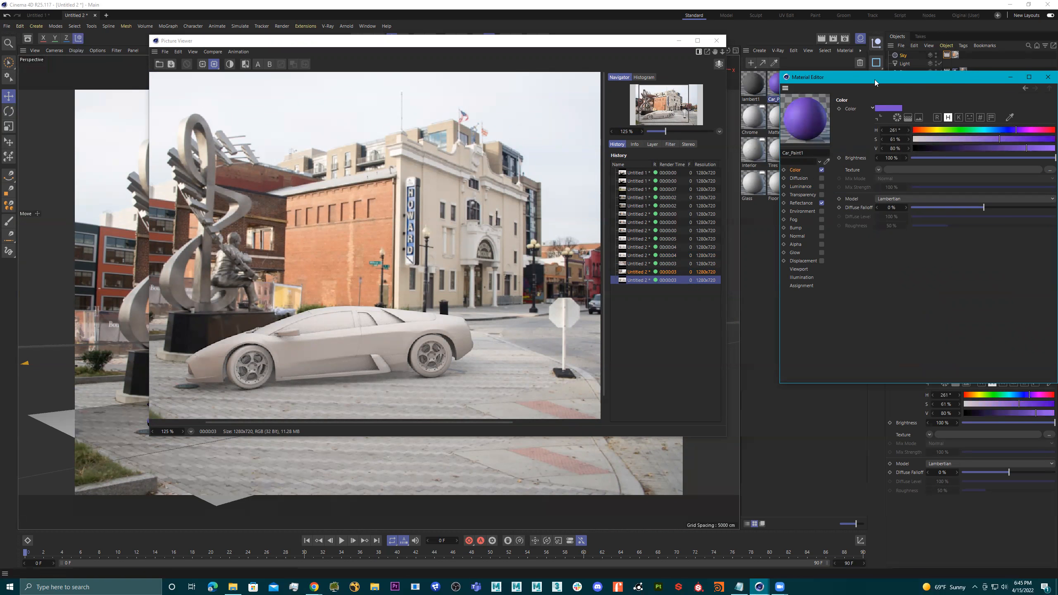
Replace Car_Paint1's default specular with a GGX reflectance layer at 16% strength, and render the view.
click(801, 203)
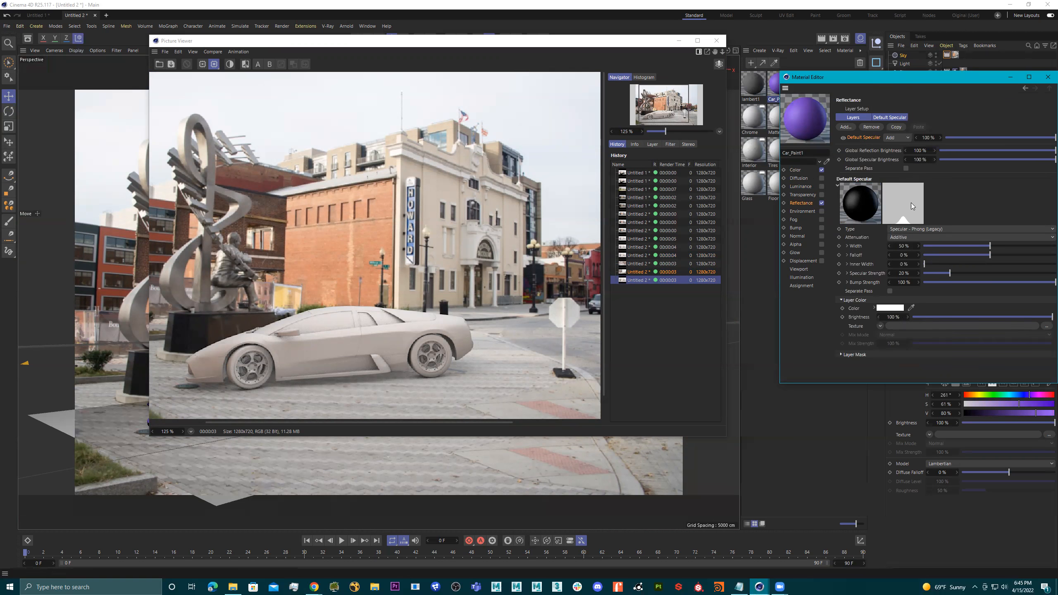
click(879, 128)
click(845, 128)
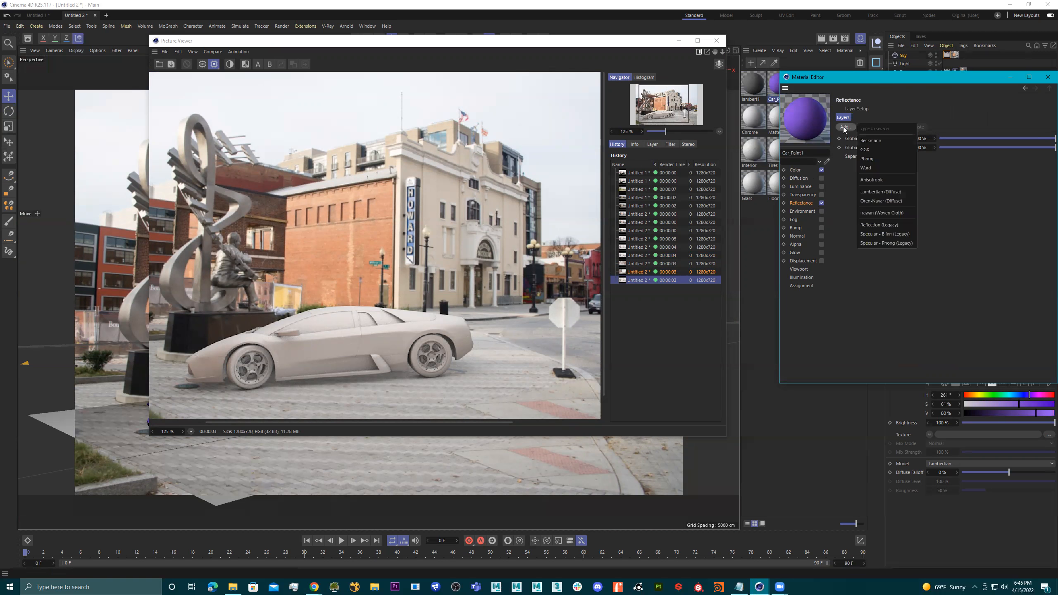
click(874, 150)
mouse_move(945, 138)
mouse_down()
mouse_move(976, 136)
mouse_move(947, 137)
mouse_up()
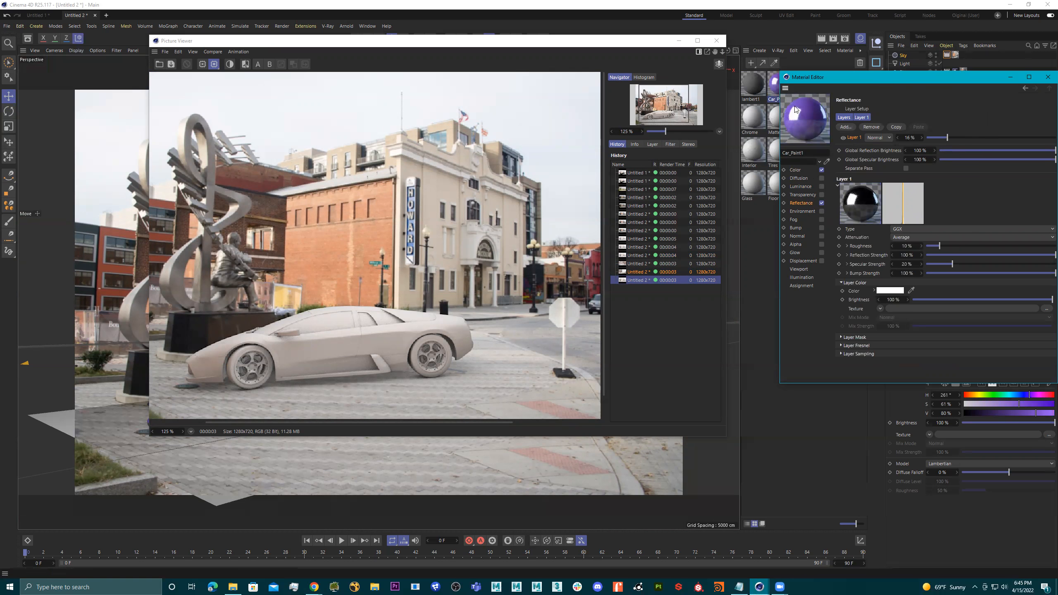
click(831, 40)
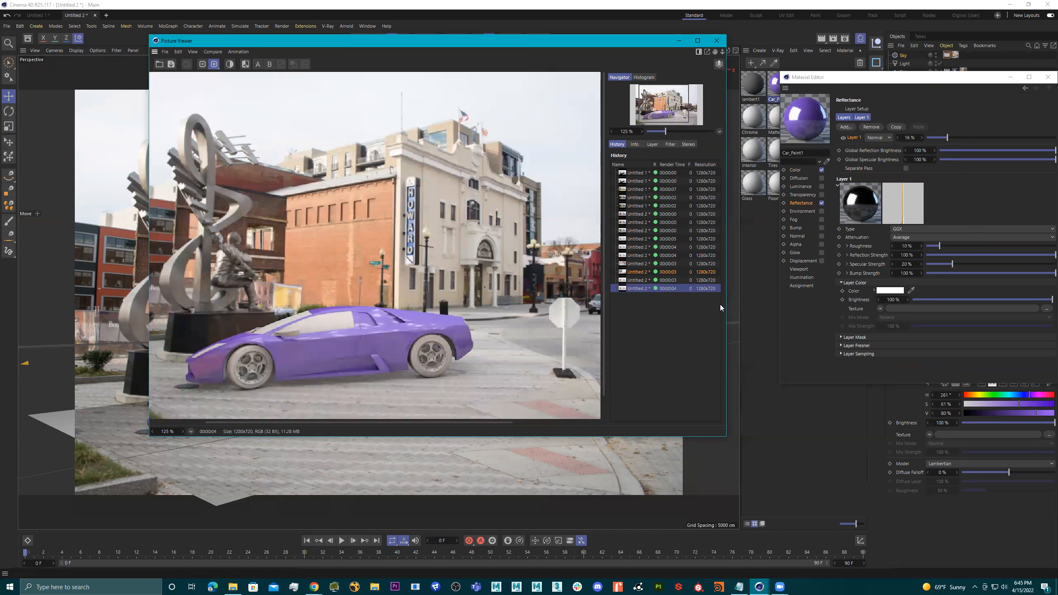
Rotate the car's GEO group about its vertical axis so its front turns toward the camera, and render the view.
click(717, 41)
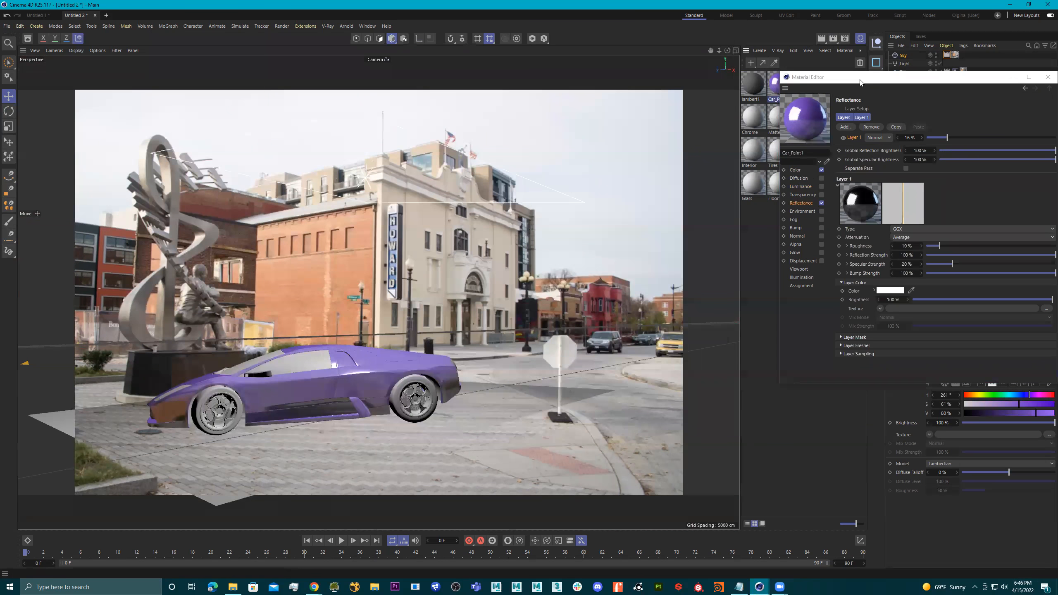
drag(895, 78, 796, 222)
click(902, 79)
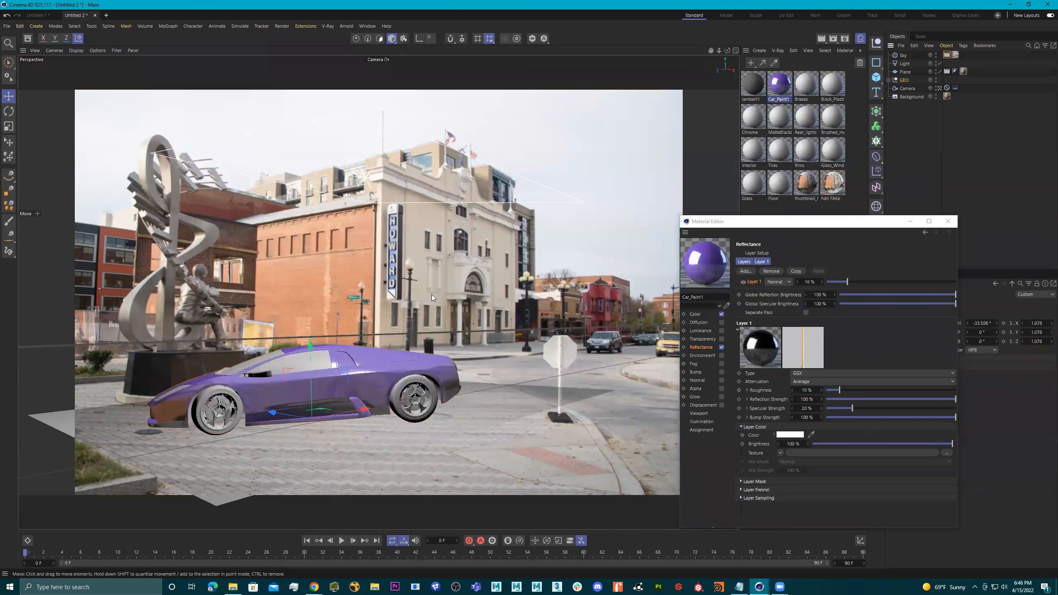
key(r)
drag(325, 412, 384, 418)
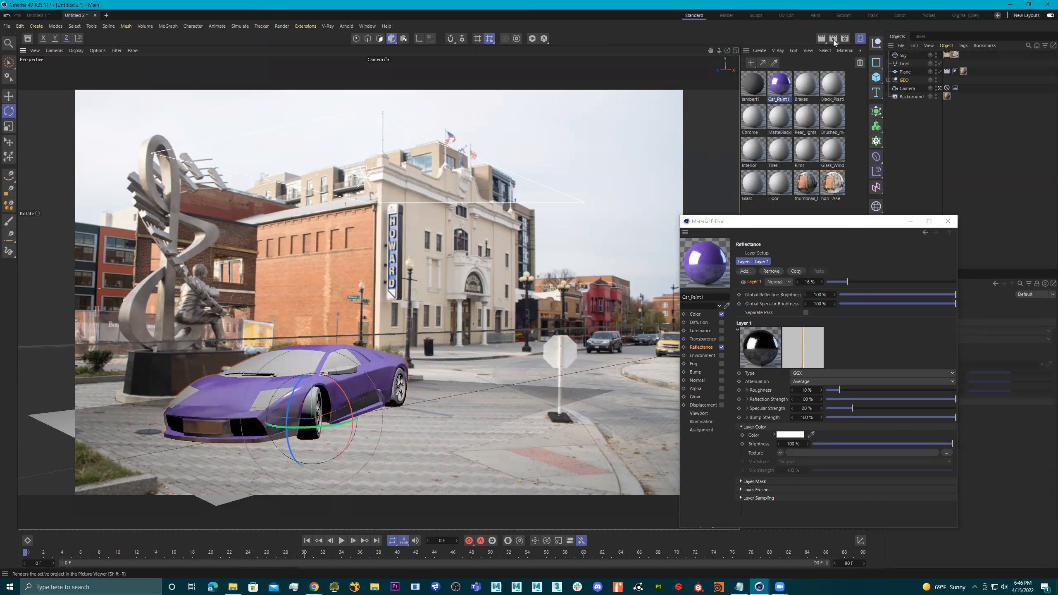
key(shift+r)
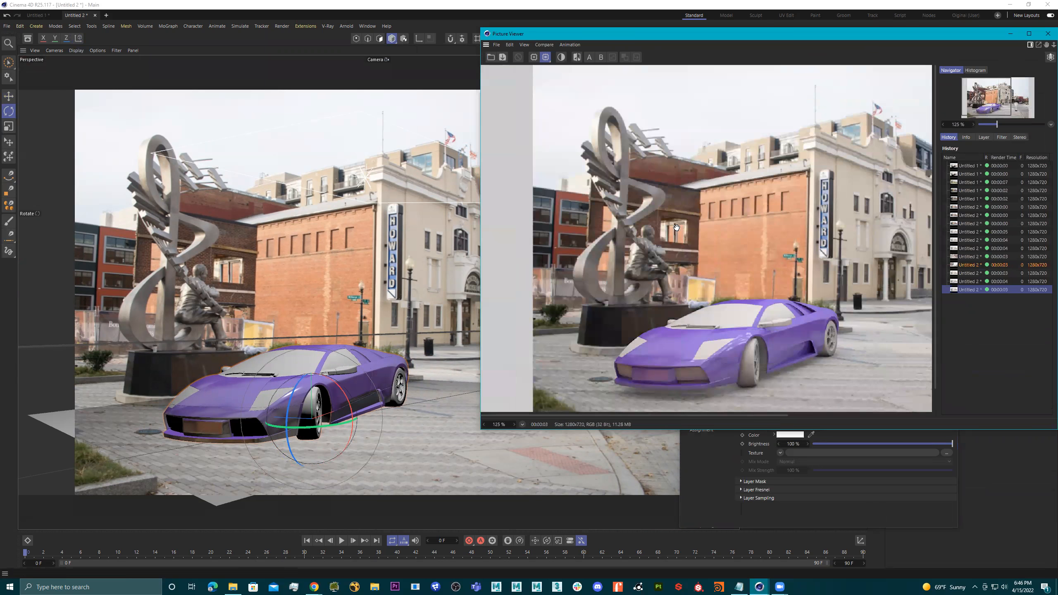
drag(818, 40, 372, 60)
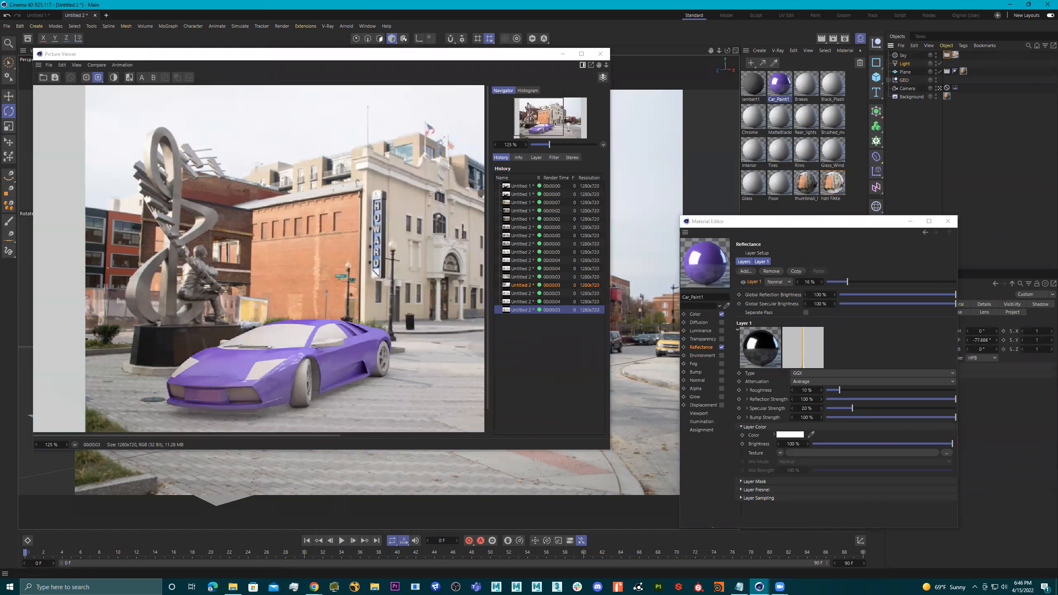
Examine the Sky object's basic and compositing settings for a control over its light strength.
click(949, 222)
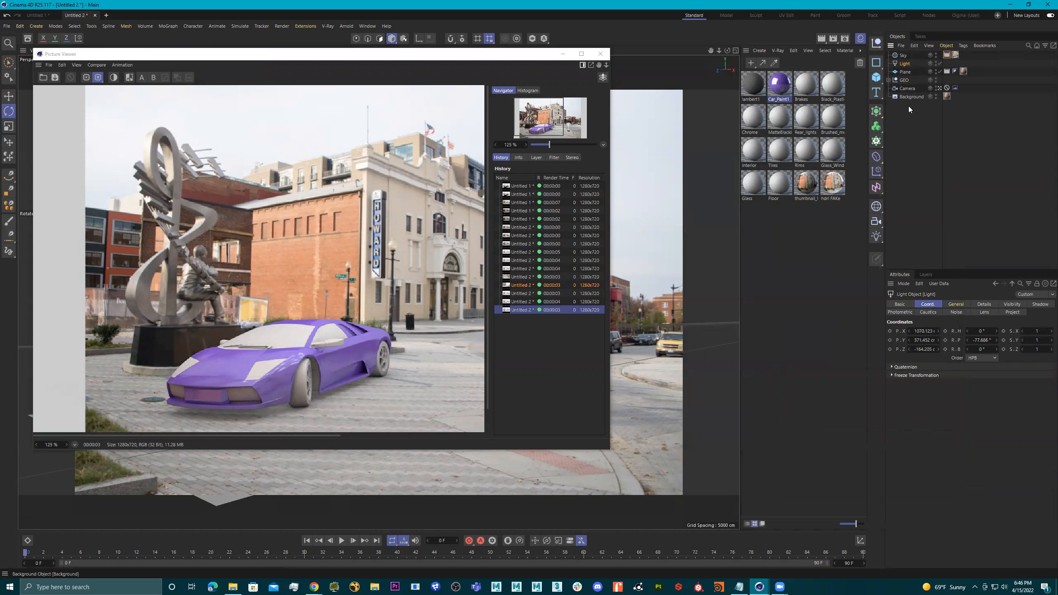
click(908, 56)
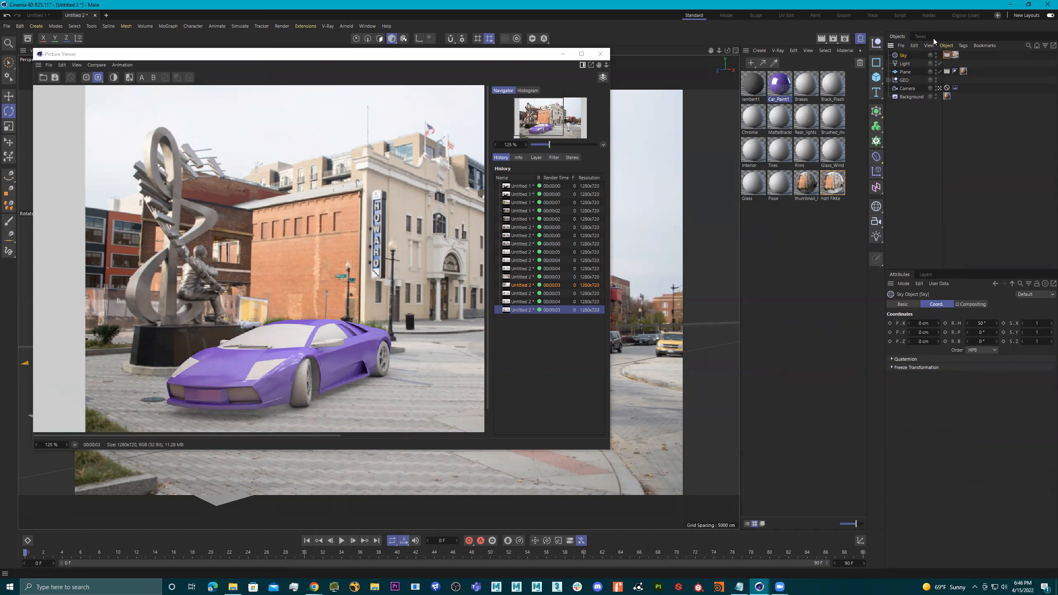
click(955, 55)
click(902, 55)
click(903, 304)
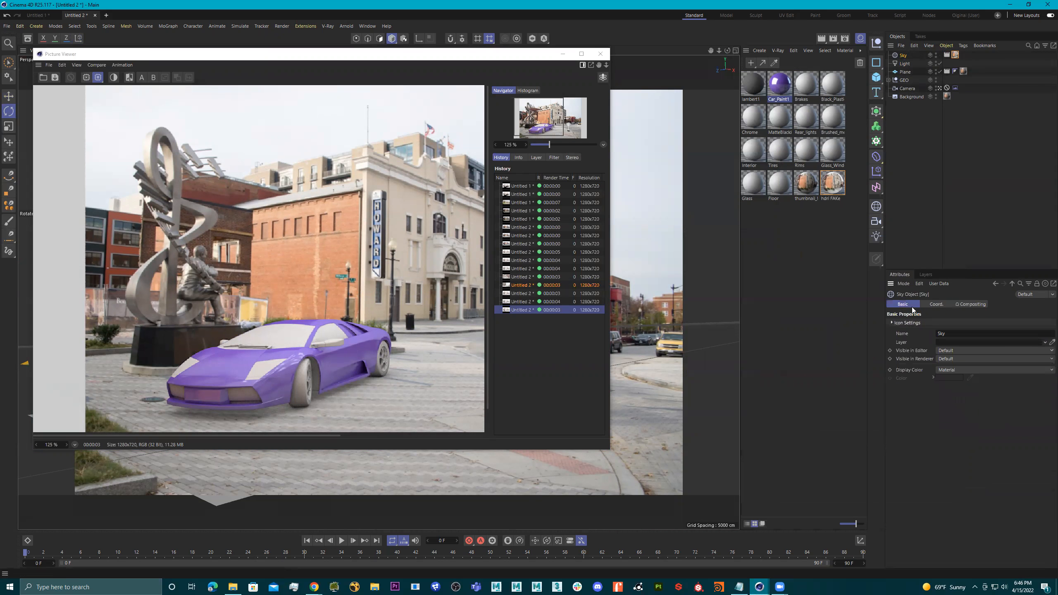
click(958, 304)
click(905, 324)
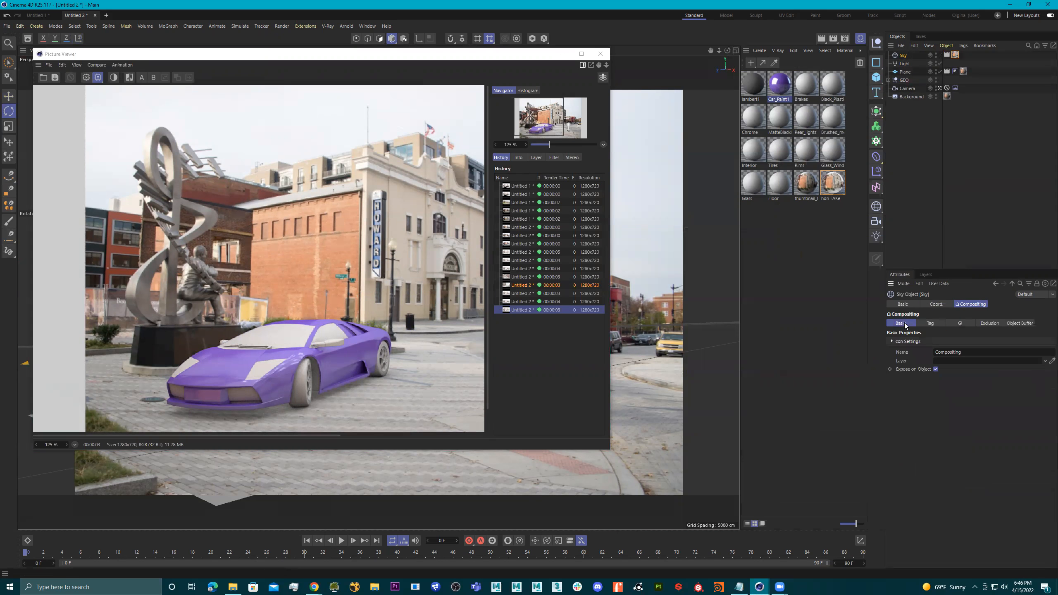
click(939, 324)
click(960, 322)
click(989, 322)
click(1015, 323)
click(931, 323)
Set the hdri FAKe material's luminance brightness to 75% and render the view.
click(956, 55)
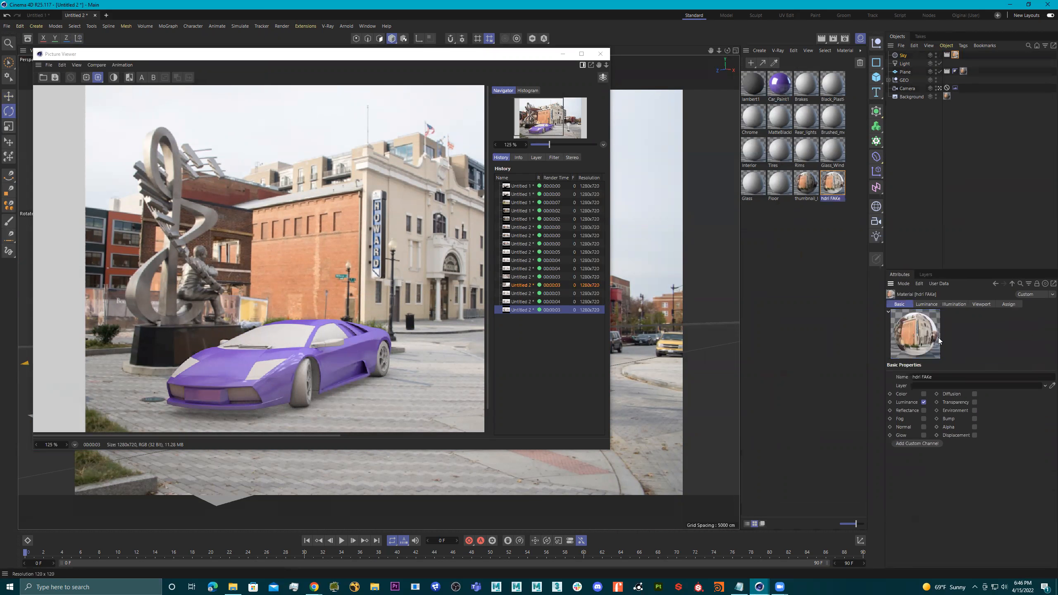
click(931, 304)
click(941, 422)
text(5)
key(Return)
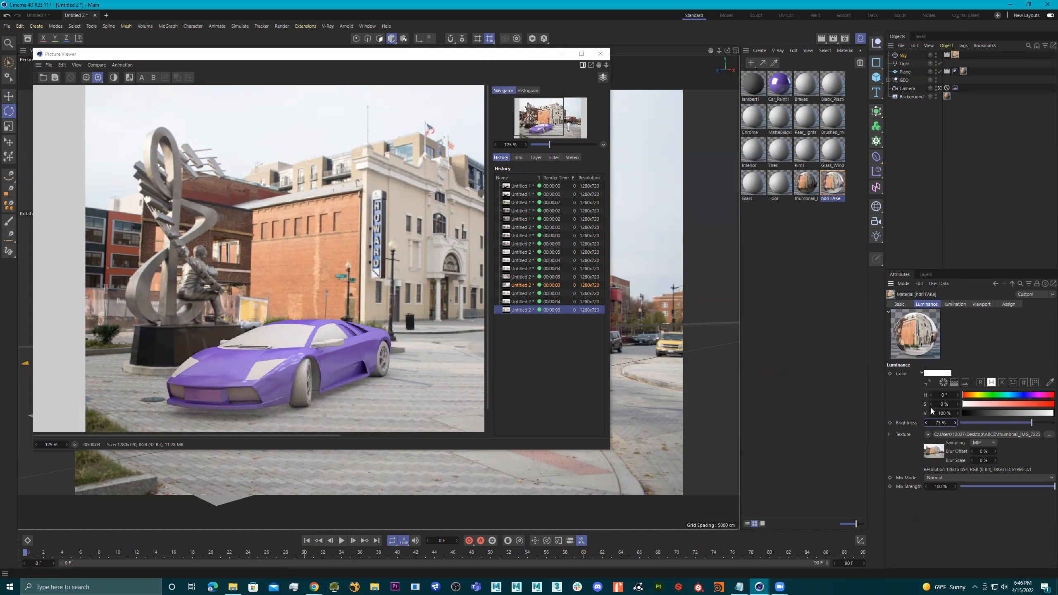
click(834, 39)
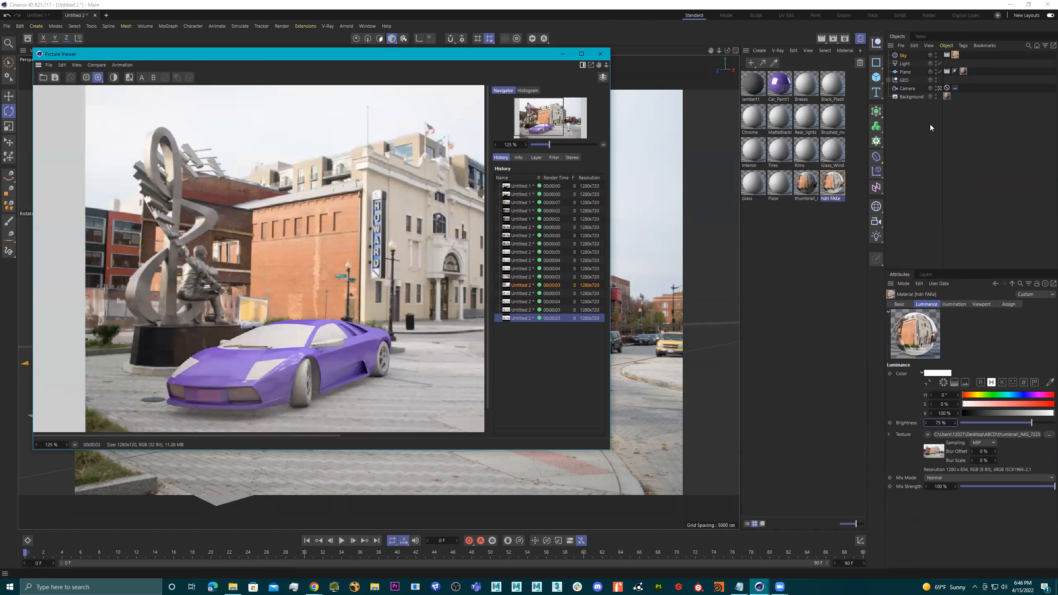
Set the area light's intensity to 75% and render the view.
click(905, 63)
click(958, 406)
text(75)
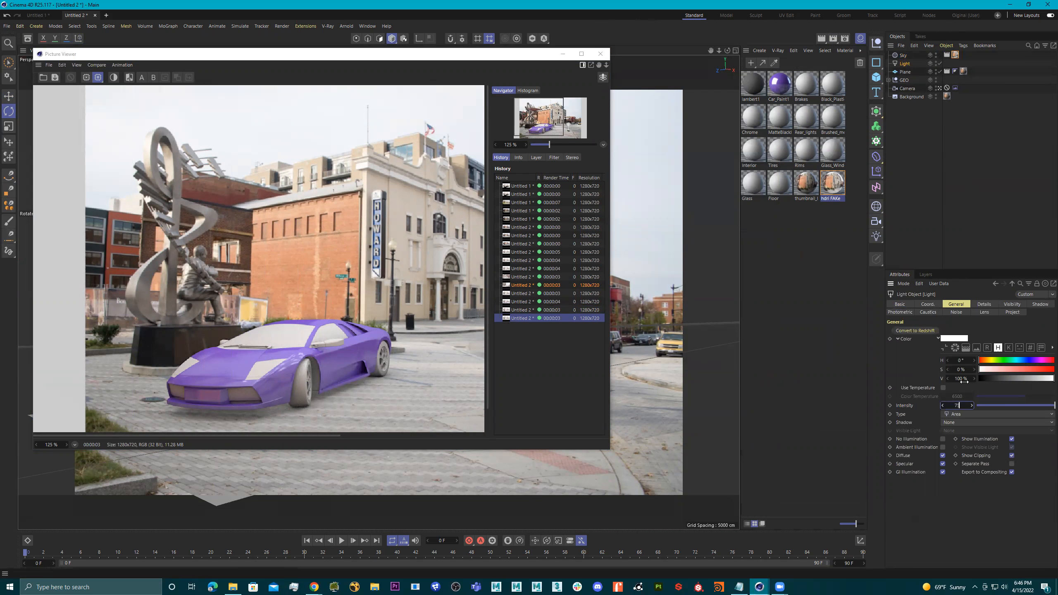
key(Return)
click(833, 38)
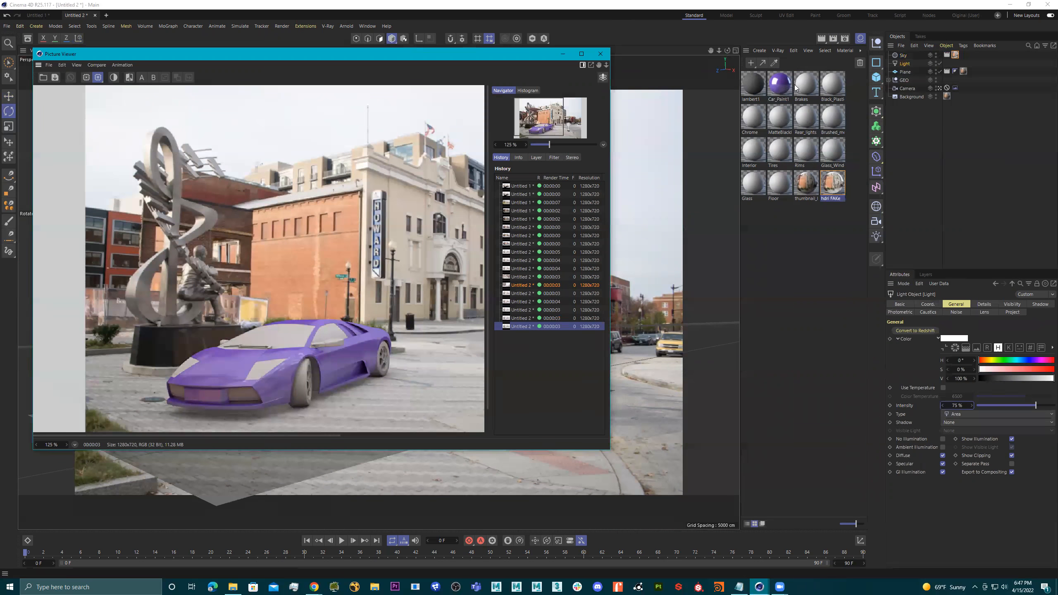
Set the Car_Paint1 material's color saturation to 83%.
double_click(779, 84)
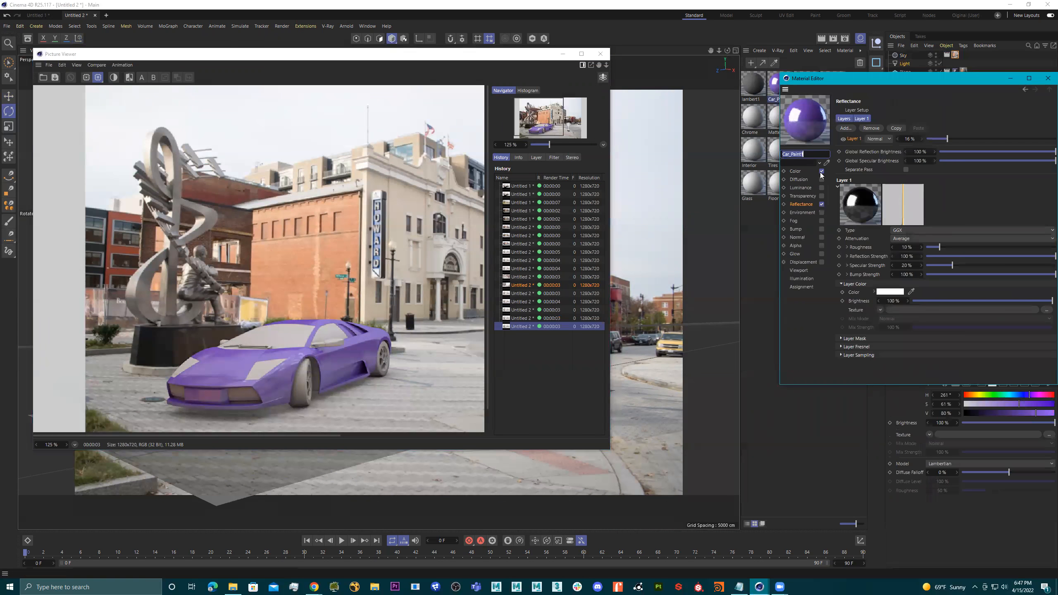
click(796, 171)
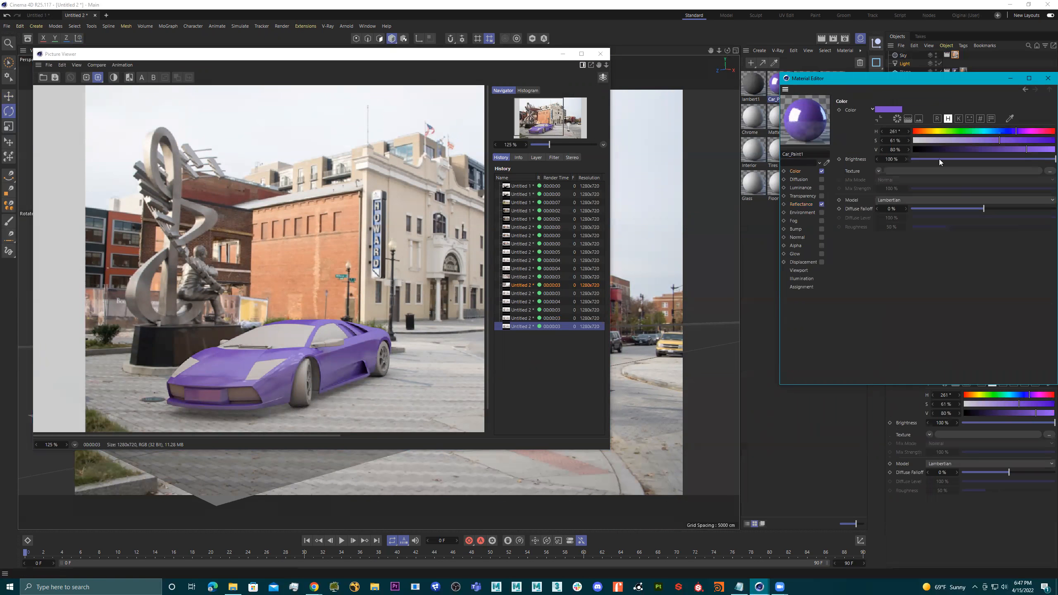
drag(1021, 139, 1031, 139)
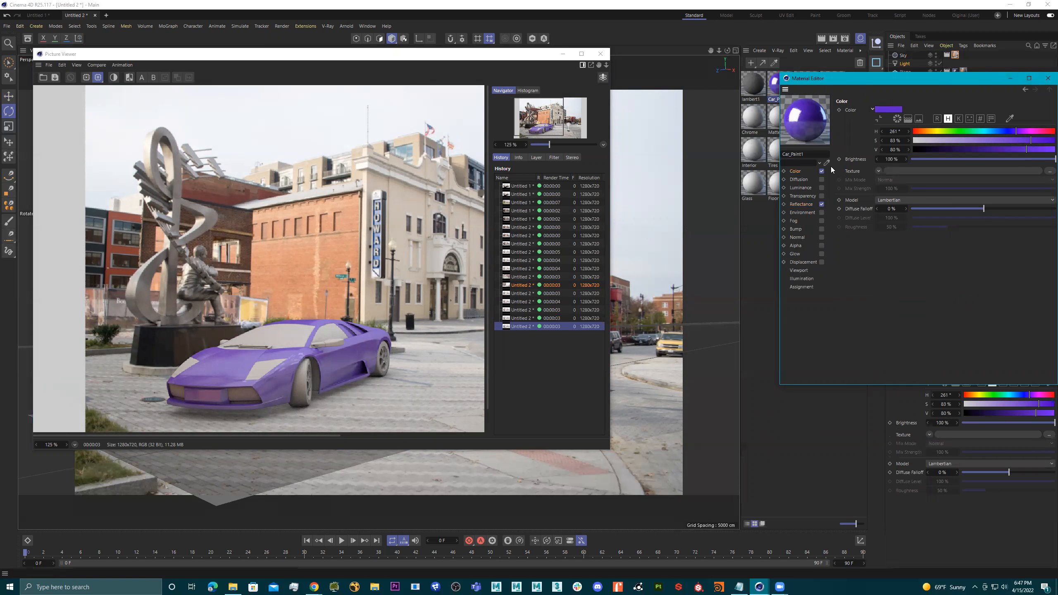
Set the roughness of Car_Paint1's GGX reflectance layer to 6% and render the view.
click(801, 204)
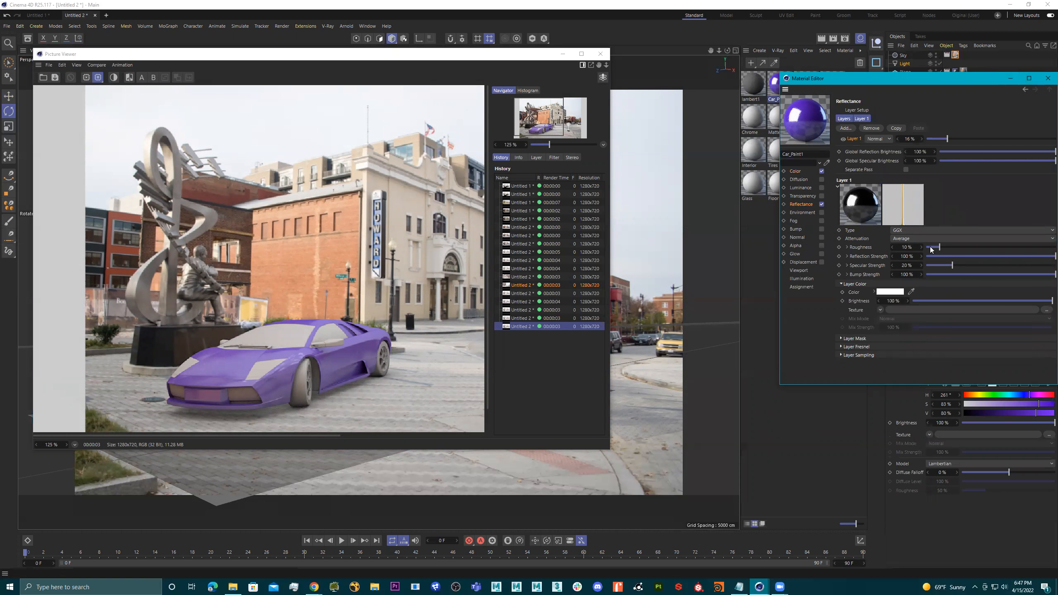
double_click(908, 247)
text(6)
key(Return)
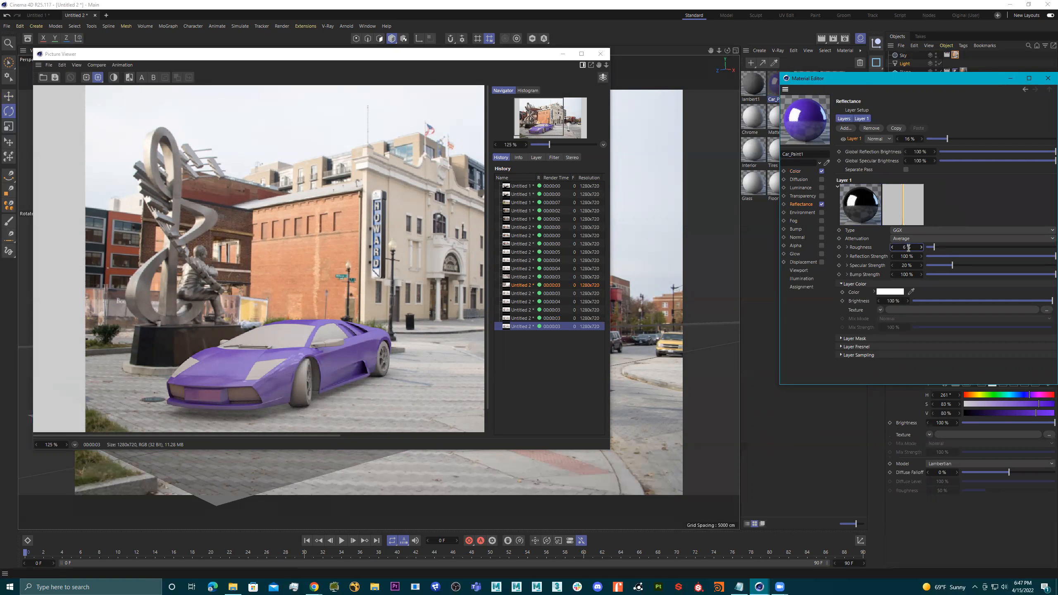
click(837, 39)
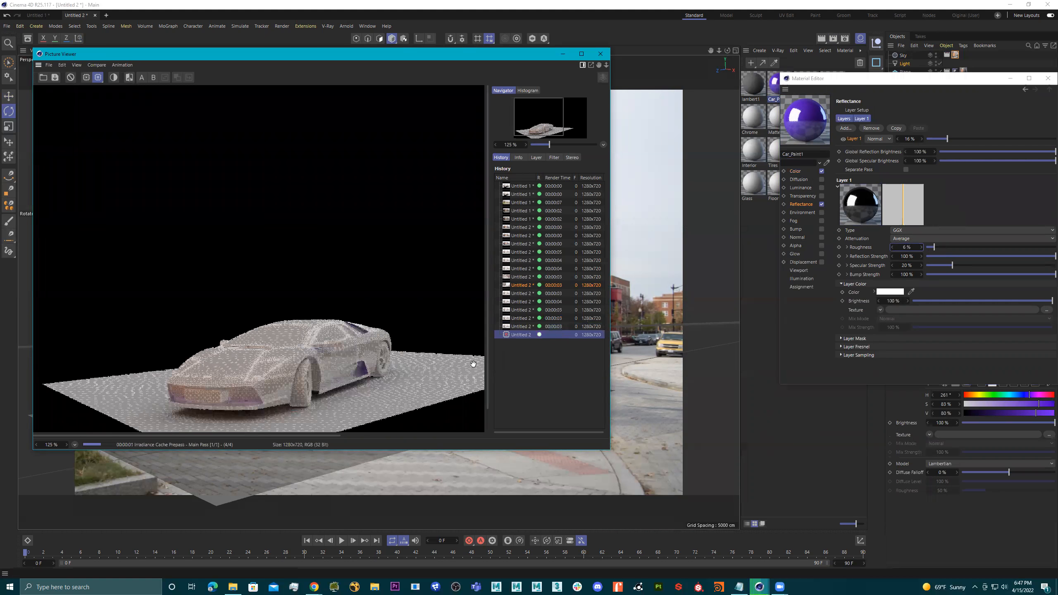
Compare the two latest renders in the render history to judge the effect of the paint roughness change.
click(521, 327)
click(522, 334)
click(522, 327)
click(524, 333)
click(522, 327)
click(523, 334)
click(523, 327)
click(524, 334)
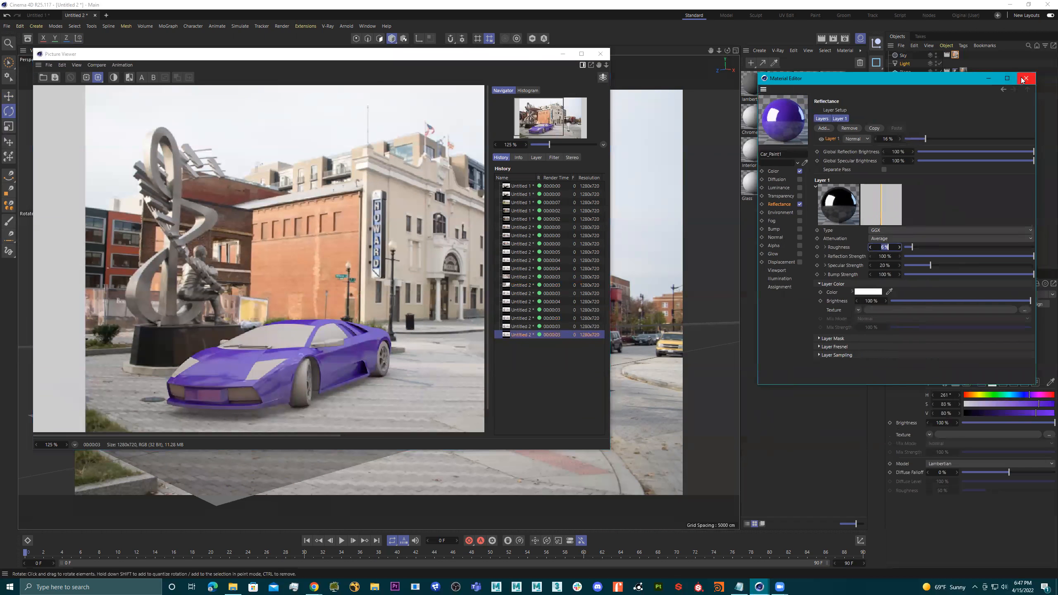
Open the Tires material for editing and darken its color to a value (V) of 32%.
click(1048, 78)
double_click(780, 150)
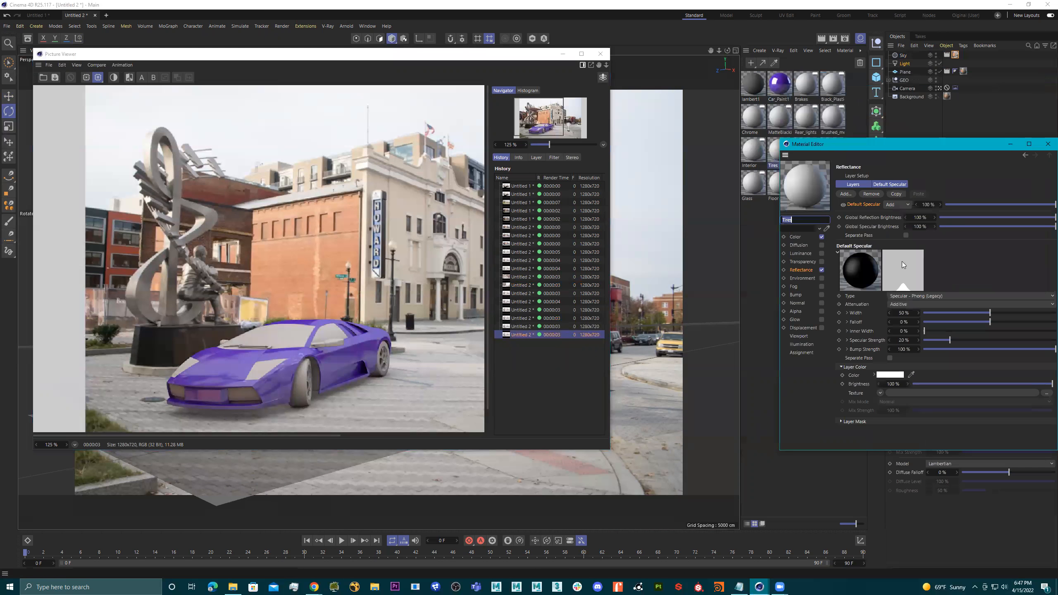
click(796, 237)
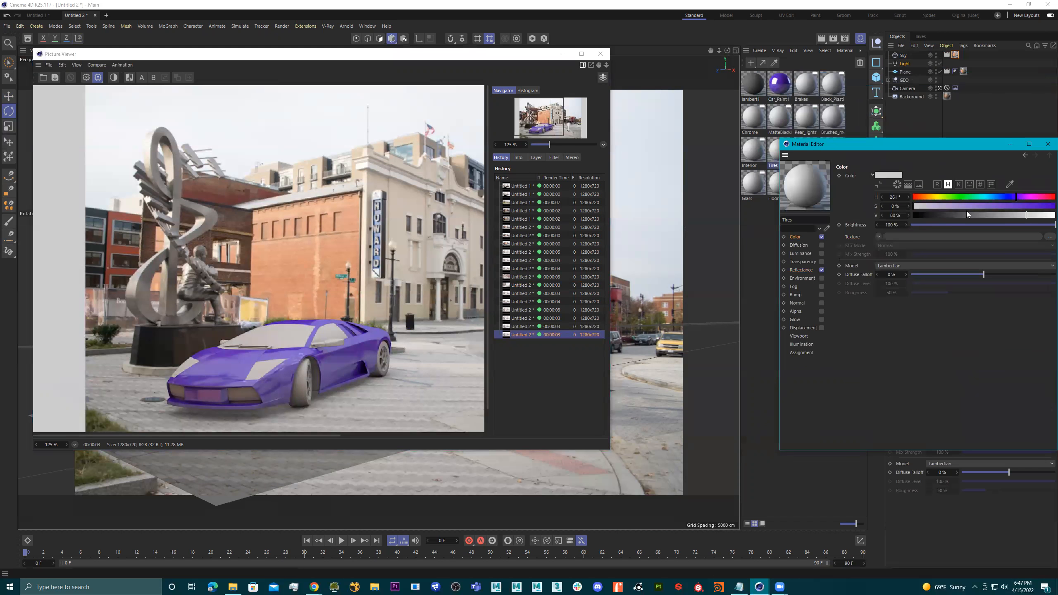
drag(967, 213, 959, 215)
Reduce the width of the Tires material's Default Specular layer, with falloff at 85% and specular strength at 69%.
click(801, 271)
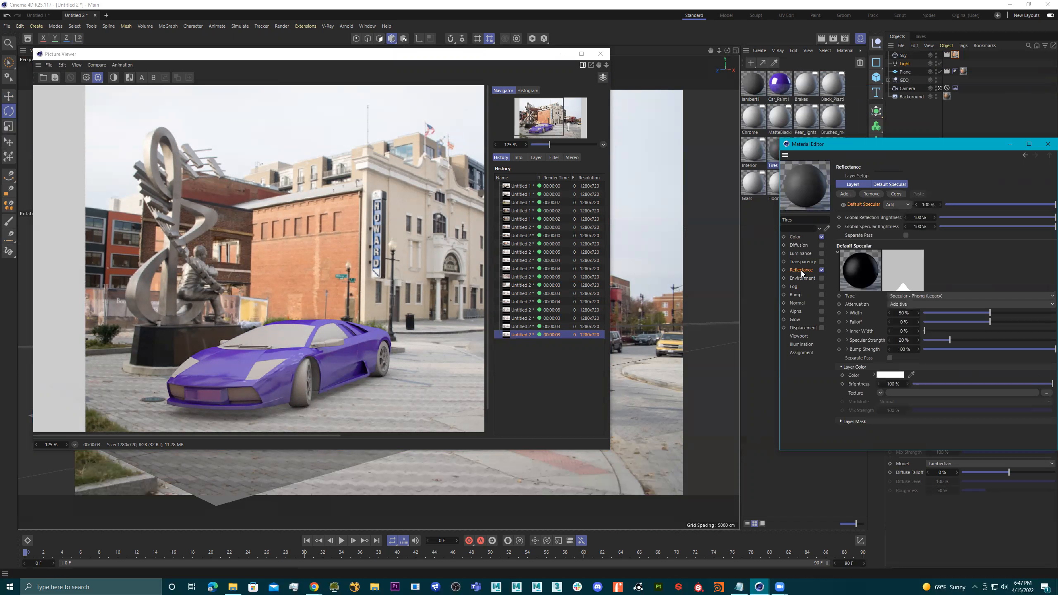
drag(980, 205, 1056, 207)
drag(991, 312, 1041, 312)
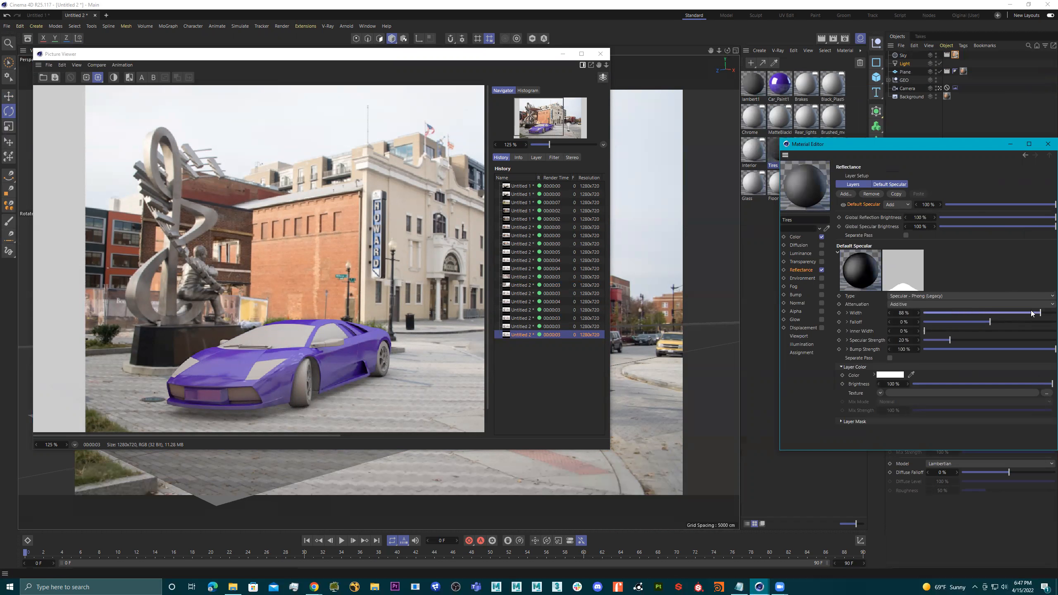
drag(969, 322, 1047, 319)
drag(1040, 312, 962, 319)
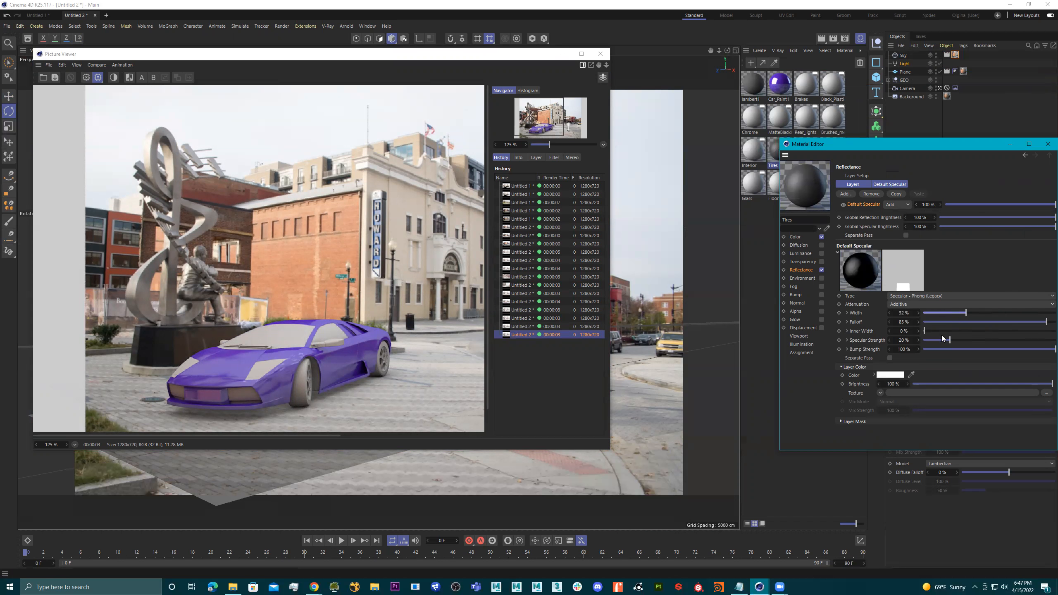
drag(936, 342, 1017, 340)
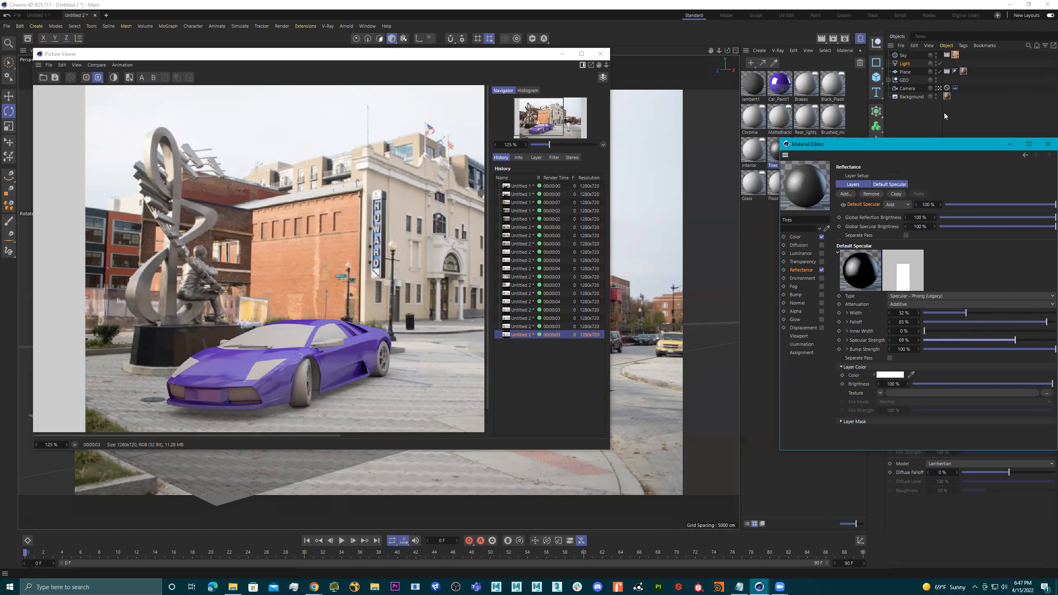
drag(950, 314, 960, 312)
Render the view with the edited Tires material and inspect the whole car in the resulting image.
click(1048, 143)
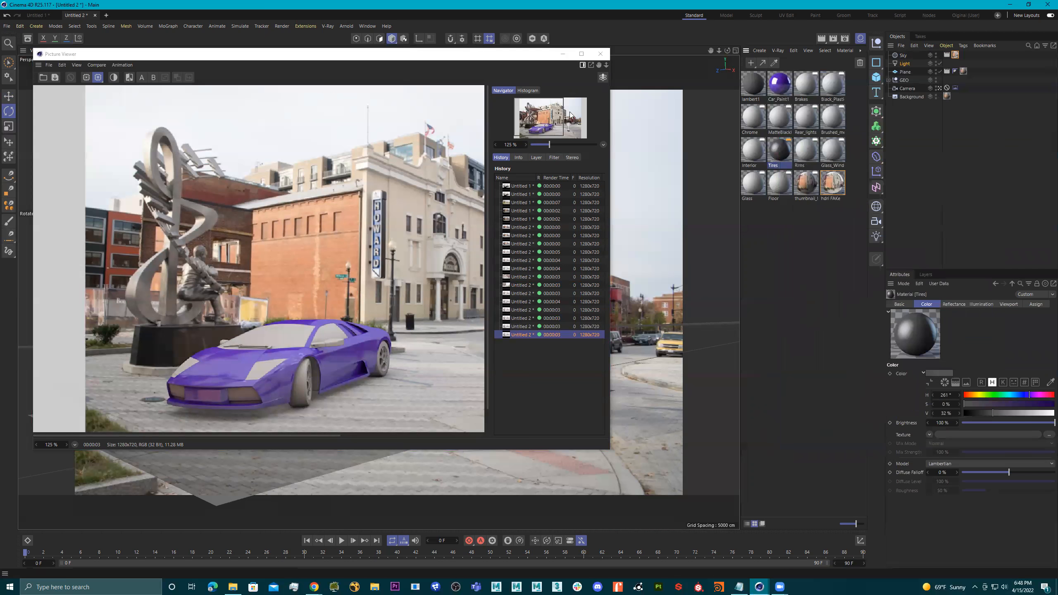
click(833, 38)
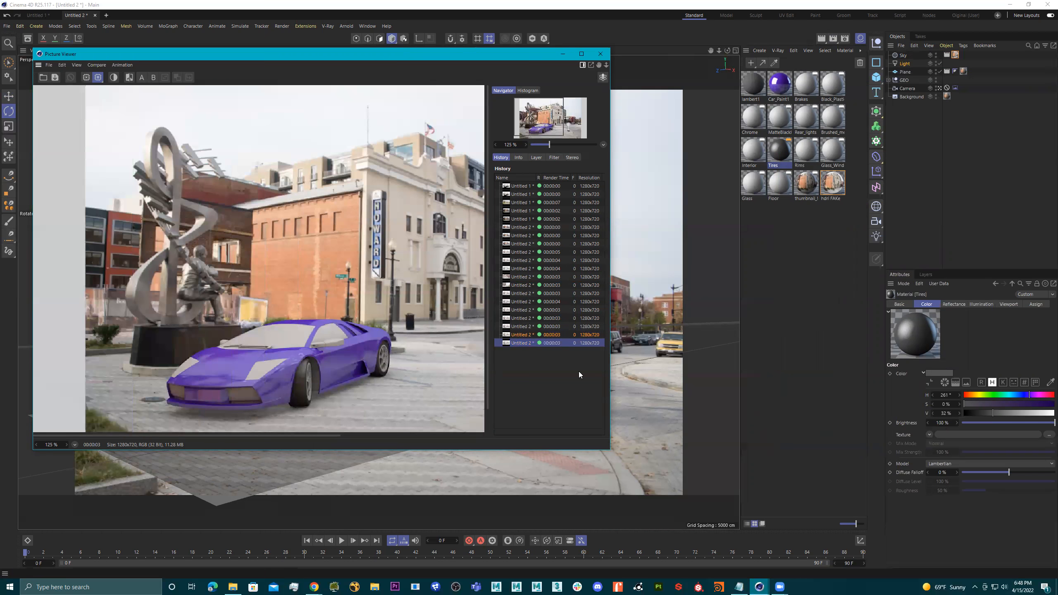
scroll(382, 321, down, 2)
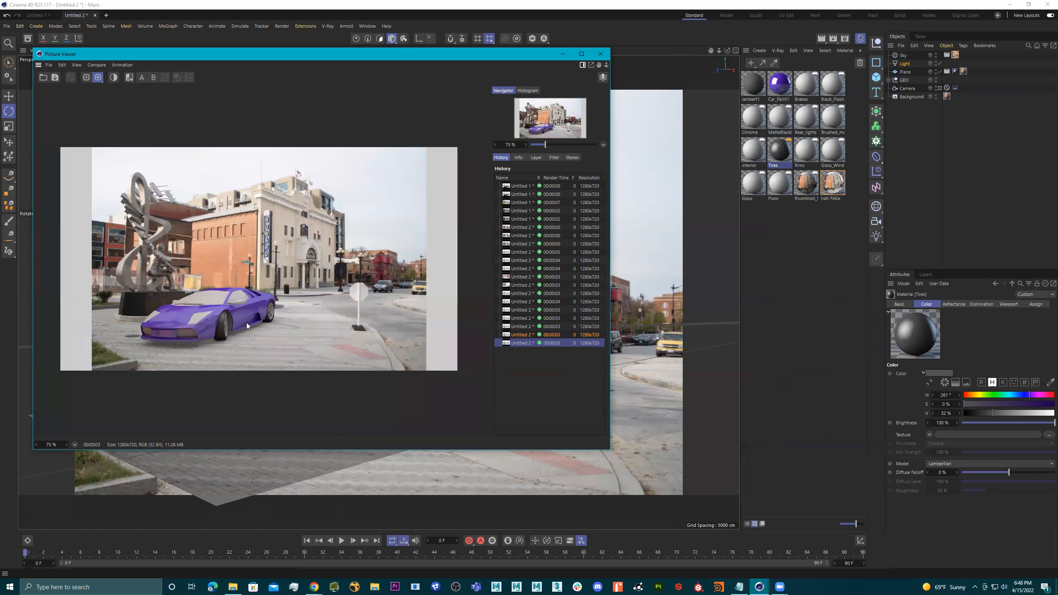
scroll(247, 323, up, 1)
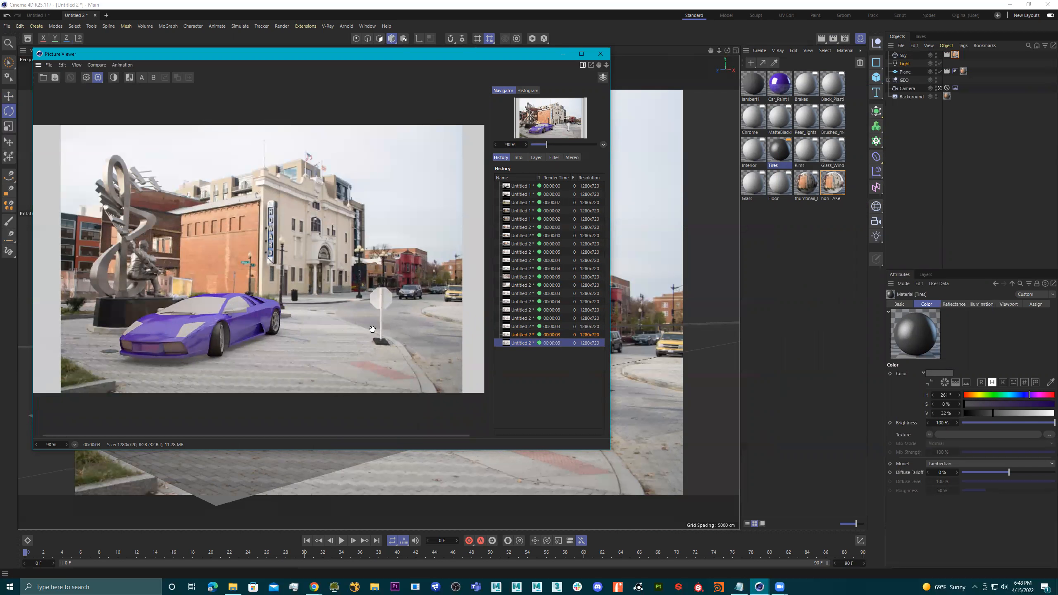